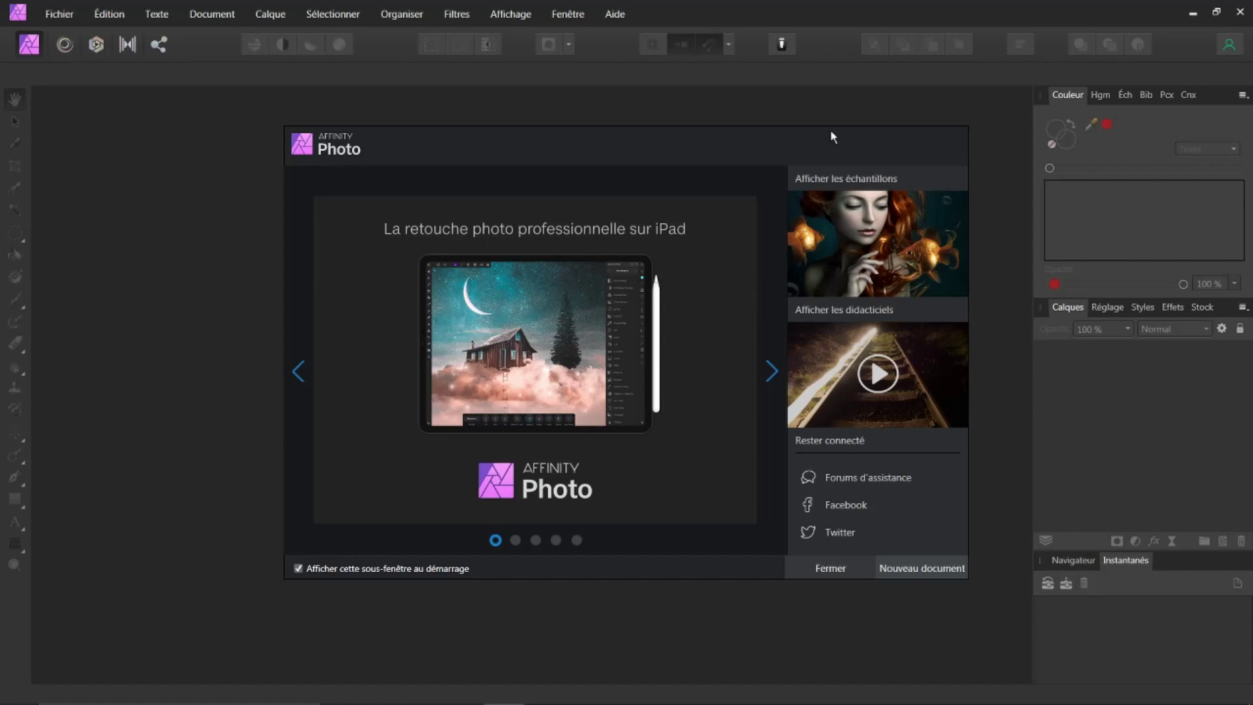
Dismiss the welcome window and open the recent file Pantheon.jpg
{"action": "left_click", "coordinate": [832, 567]}
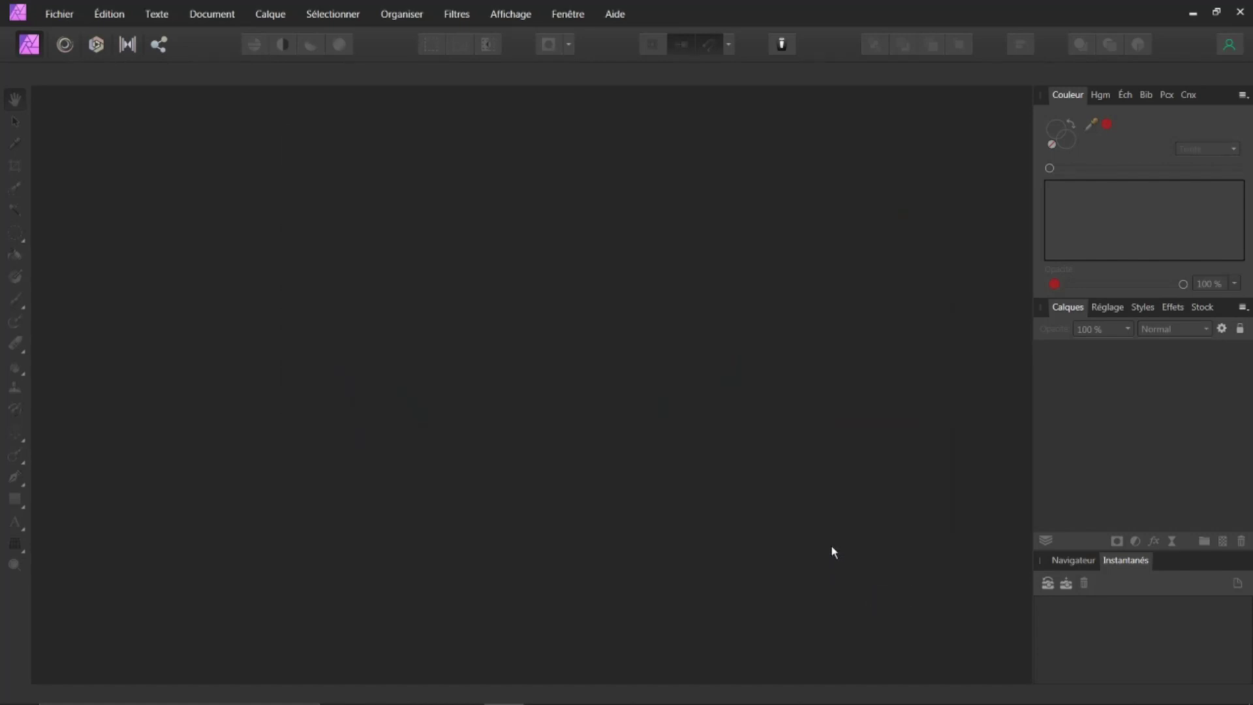
{"action": "left_click", "coordinate": [73, 14]}
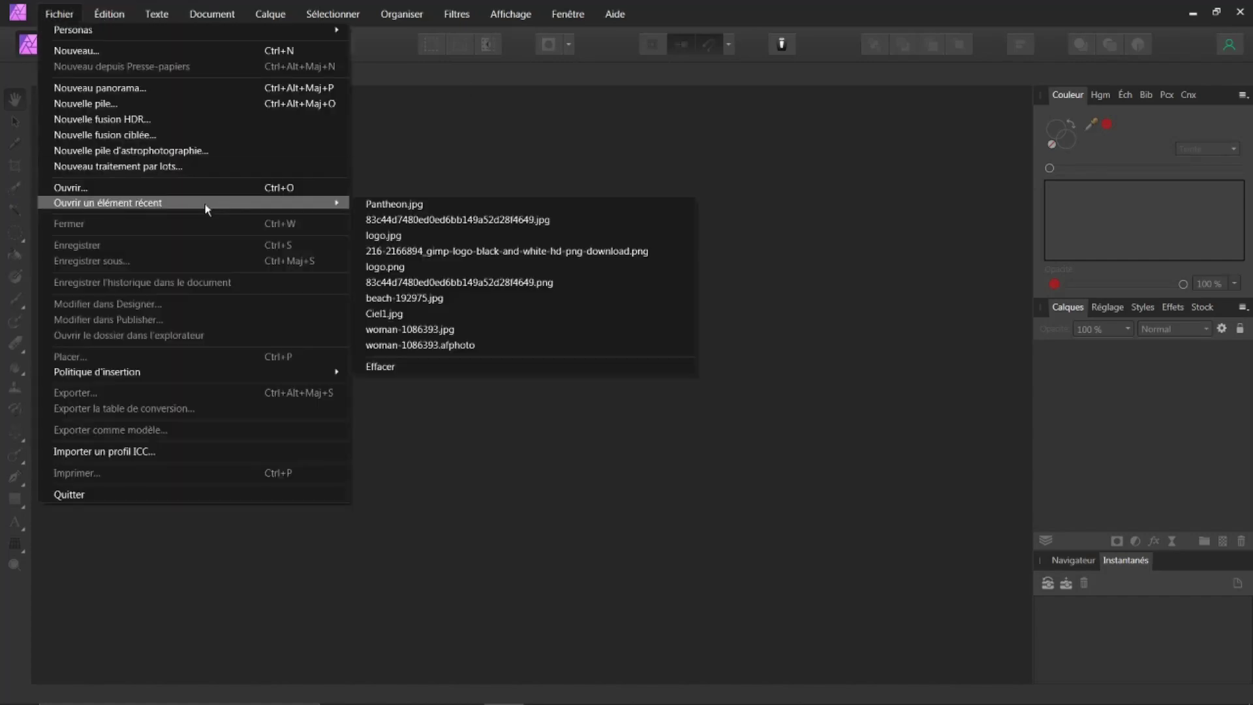
{"action": "mouse_move", "coordinate": [335, 197]}
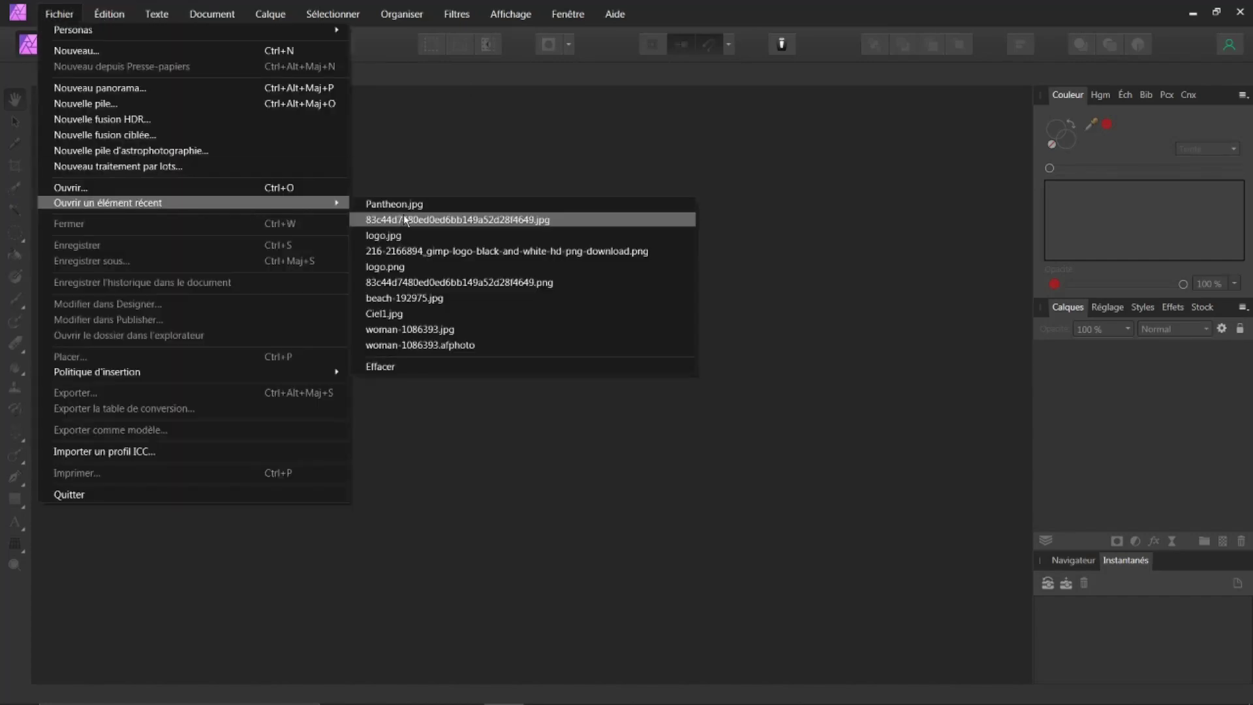
{"action": "left_click", "coordinate": [389, 202]}
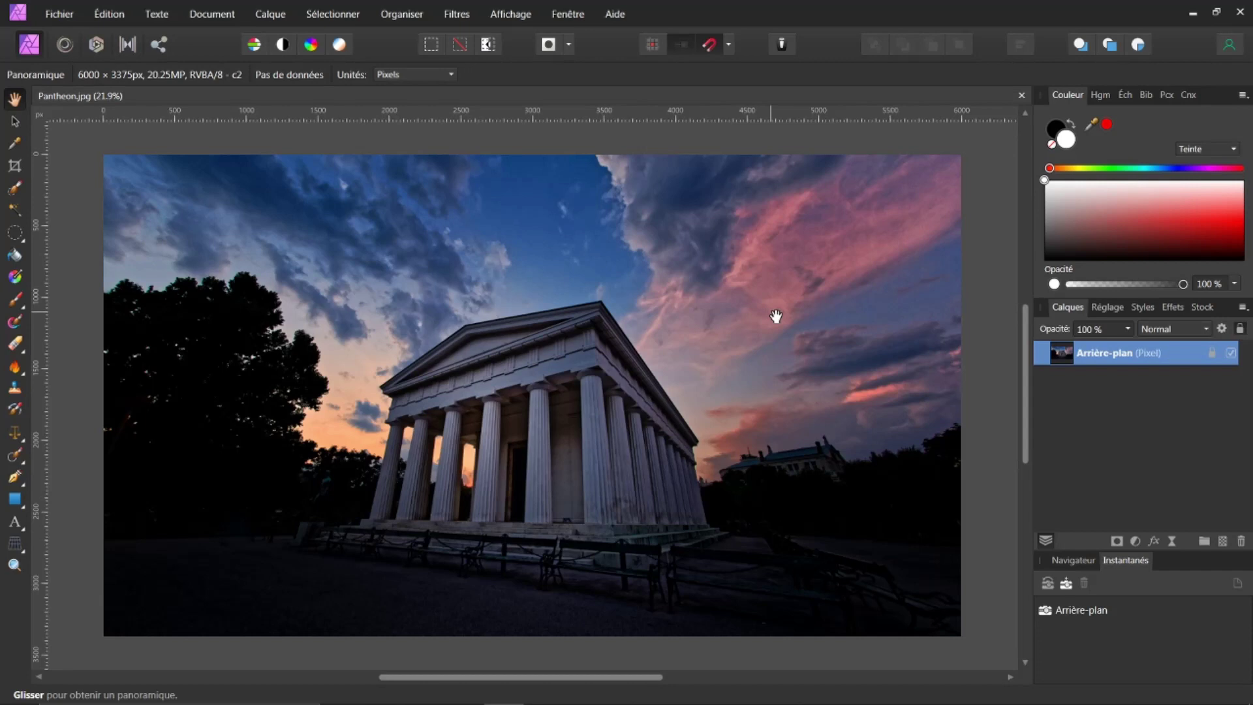
Show the Bibliothèque panel, check the available Studio panels, and expand the Macros category
{"action": "left_click", "coordinate": [1146, 96]}
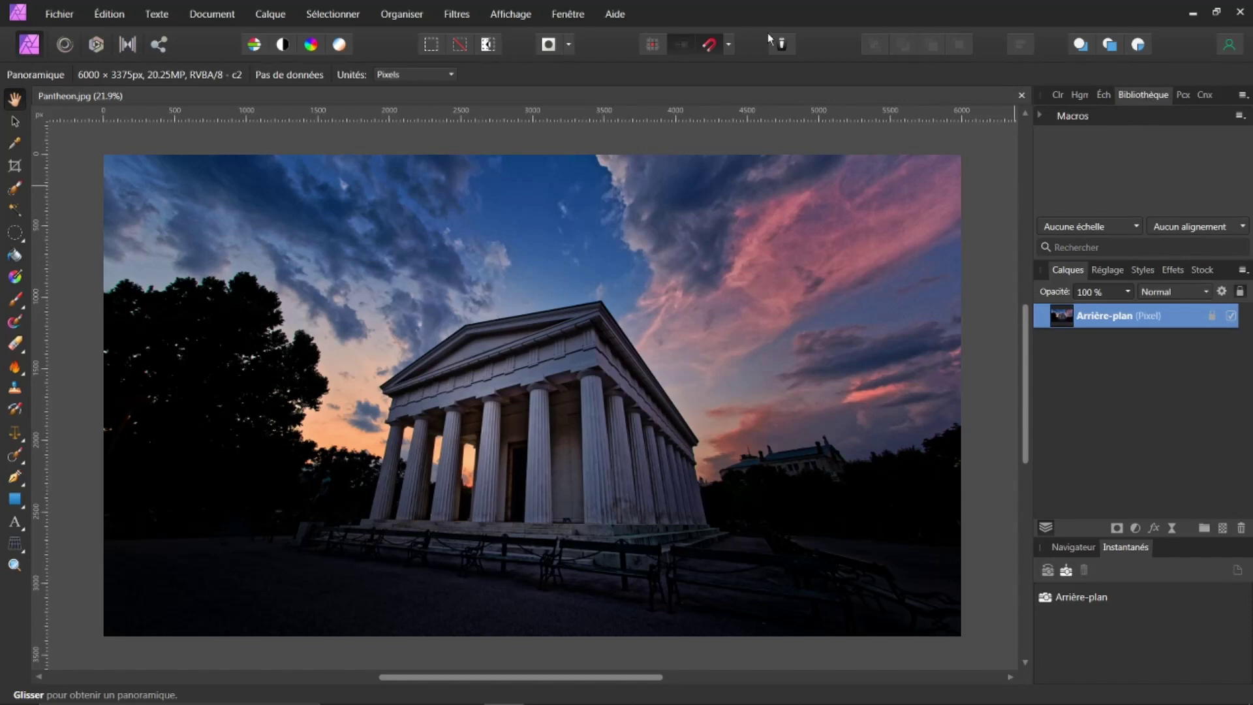
{"action": "left_click", "coordinate": [504, 15]}
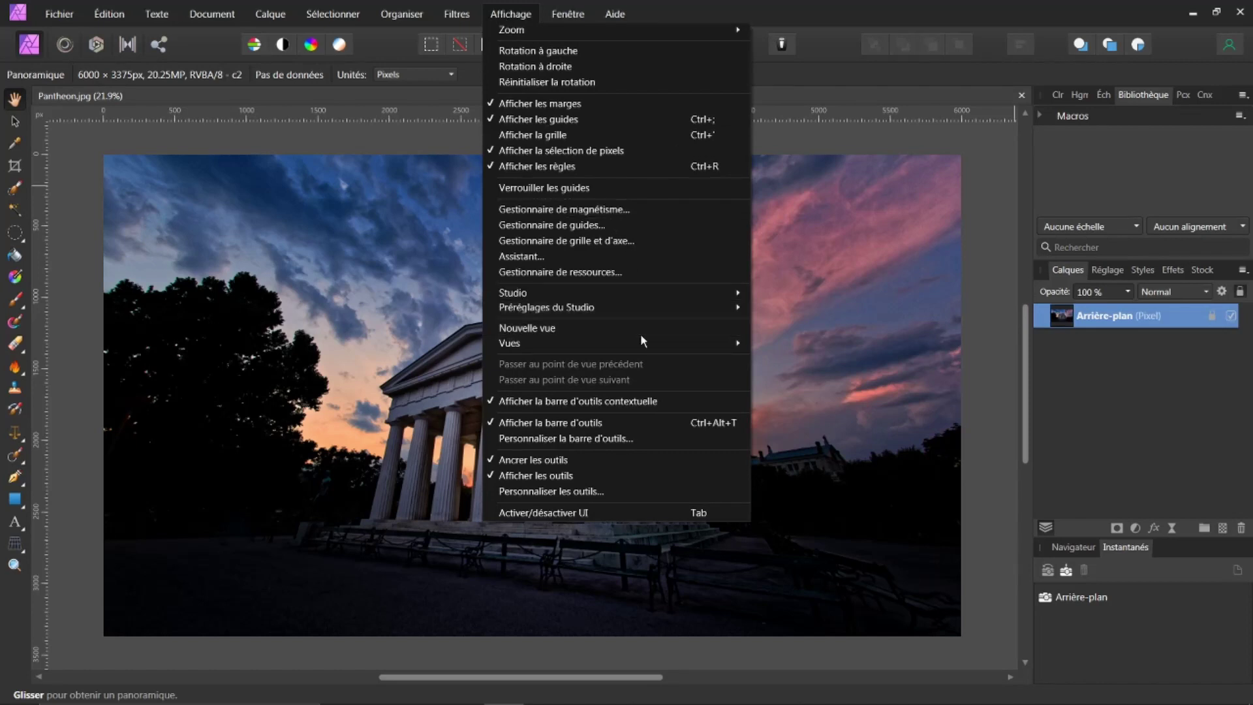
{"action": "mouse_move", "coordinate": [680, 292]}
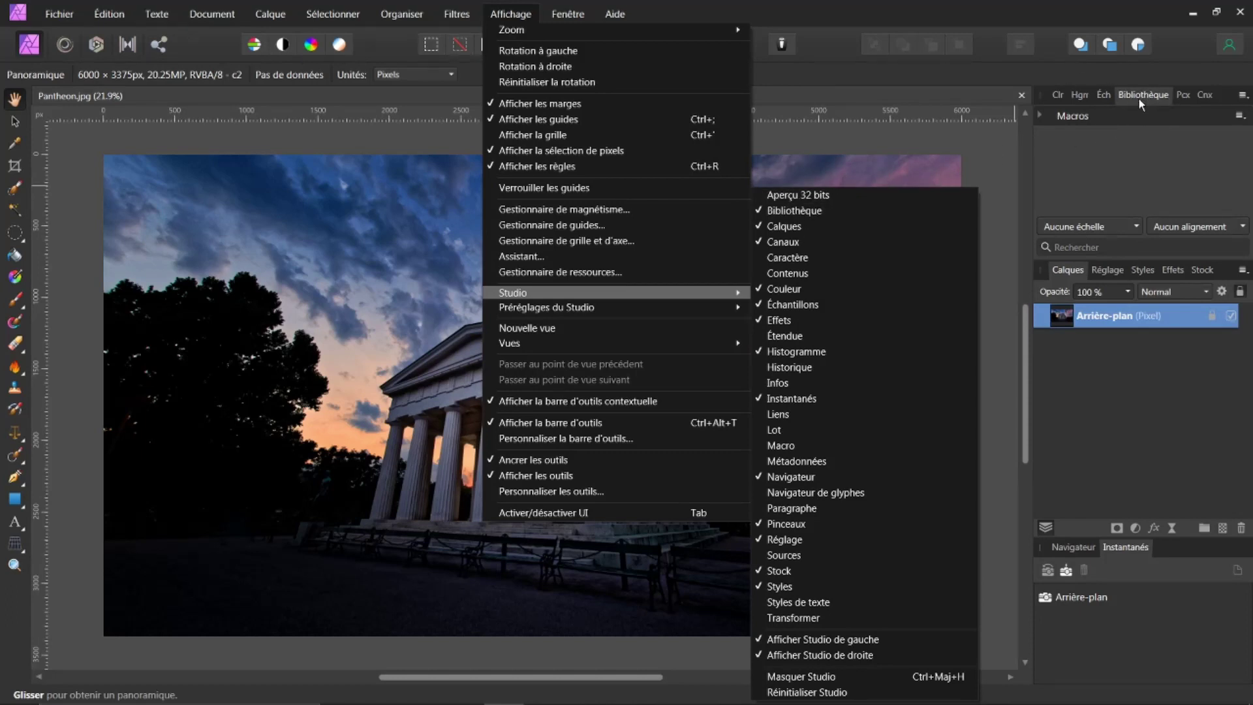
{"action": "left_click", "coordinate": [902, 155]}
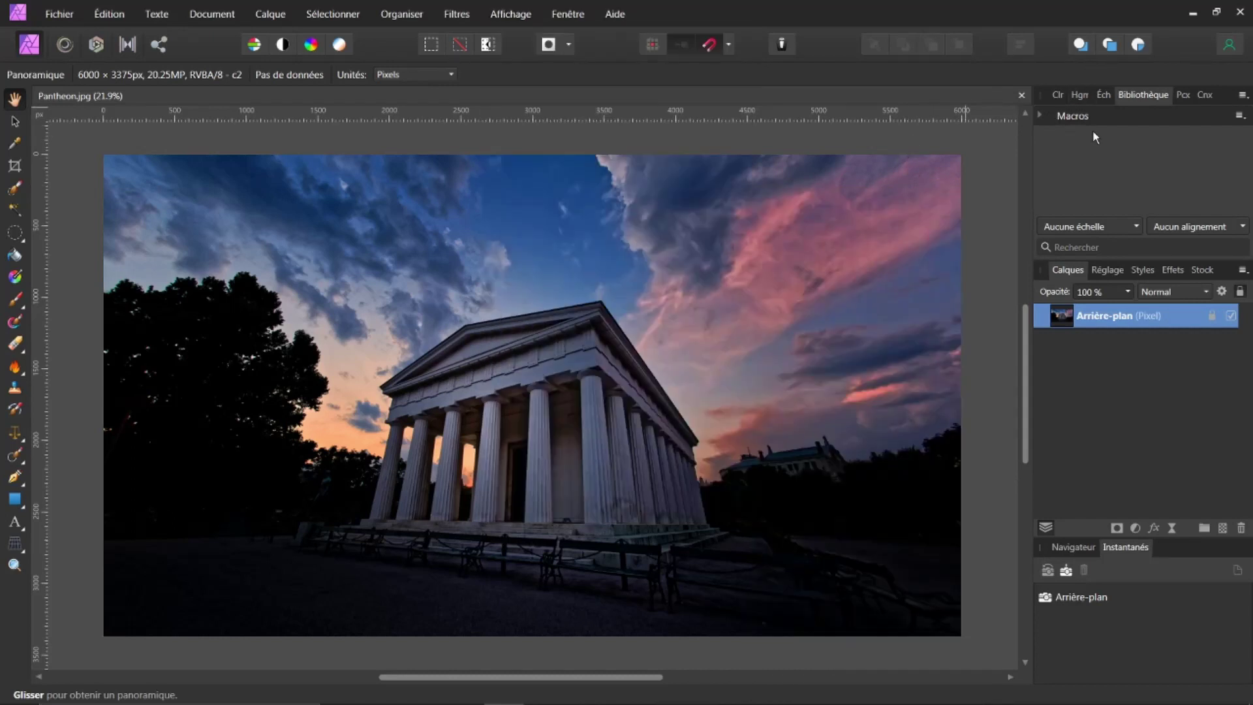
{"action": "left_click", "coordinate": [1040, 115]}
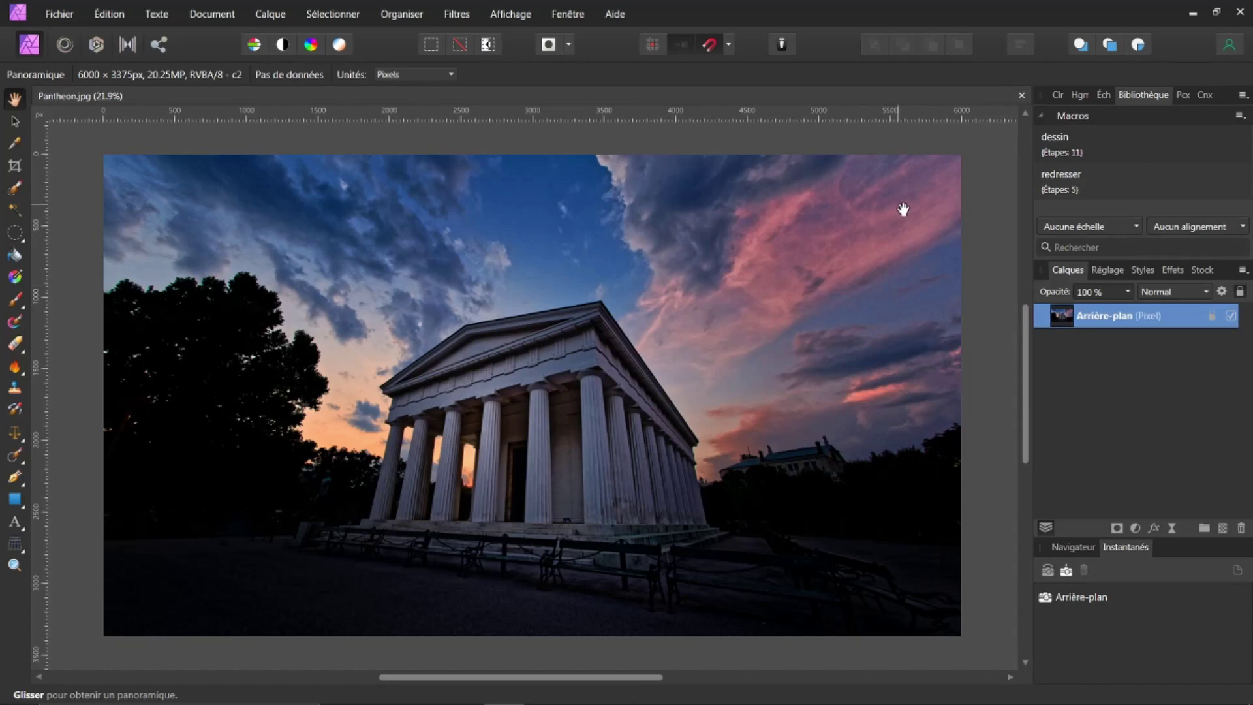
Run the dessin macro on the Pantheon photo, undo it, and run the macro again
{"action": "left_click", "coordinate": [1061, 147]}
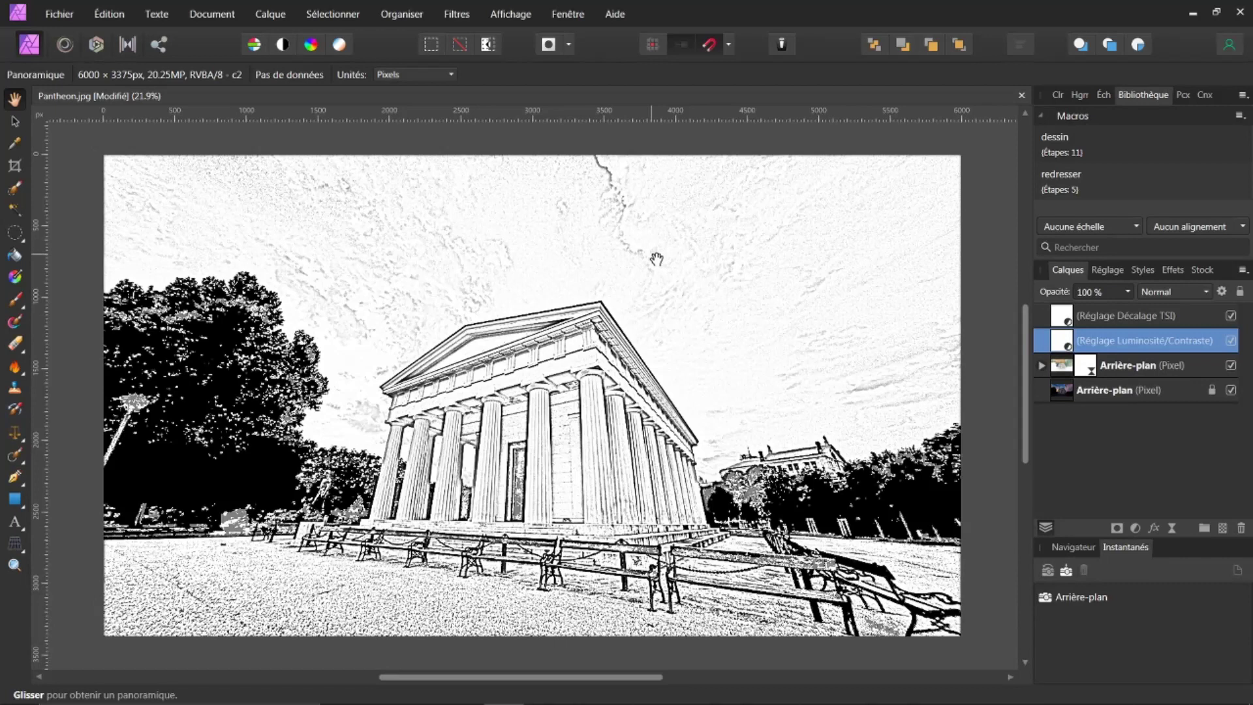
{"action": "key", "text": "ctrl+z"}
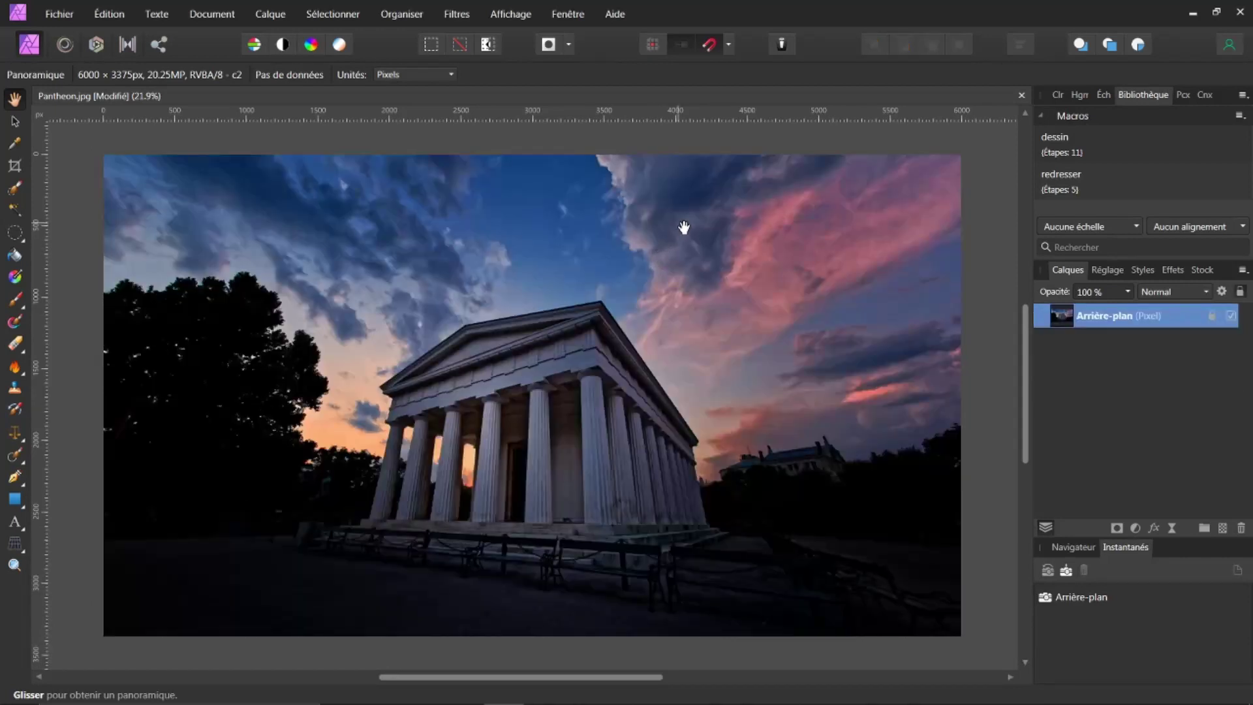
{"action": "left_click", "coordinate": [1076, 154]}
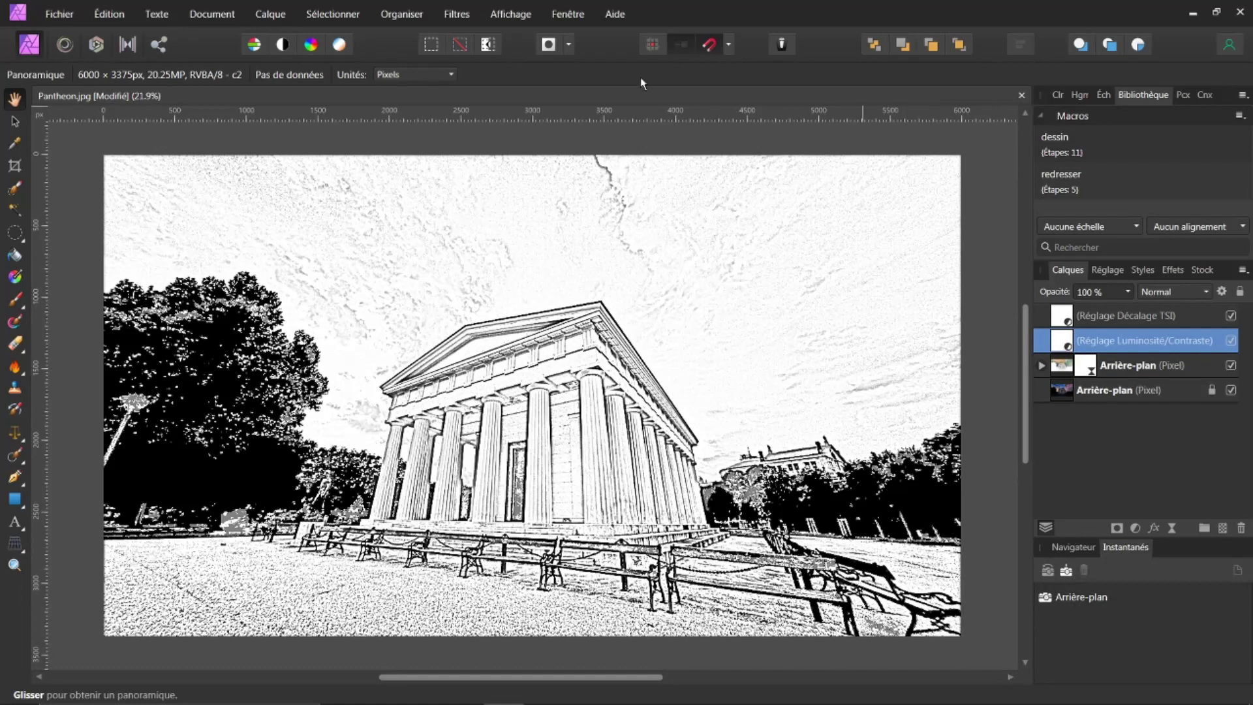
Display the Historique panel, roll the photo back to before the dessin macro, and return to the Couleur panel
{"action": "left_click", "coordinate": [504, 16]}
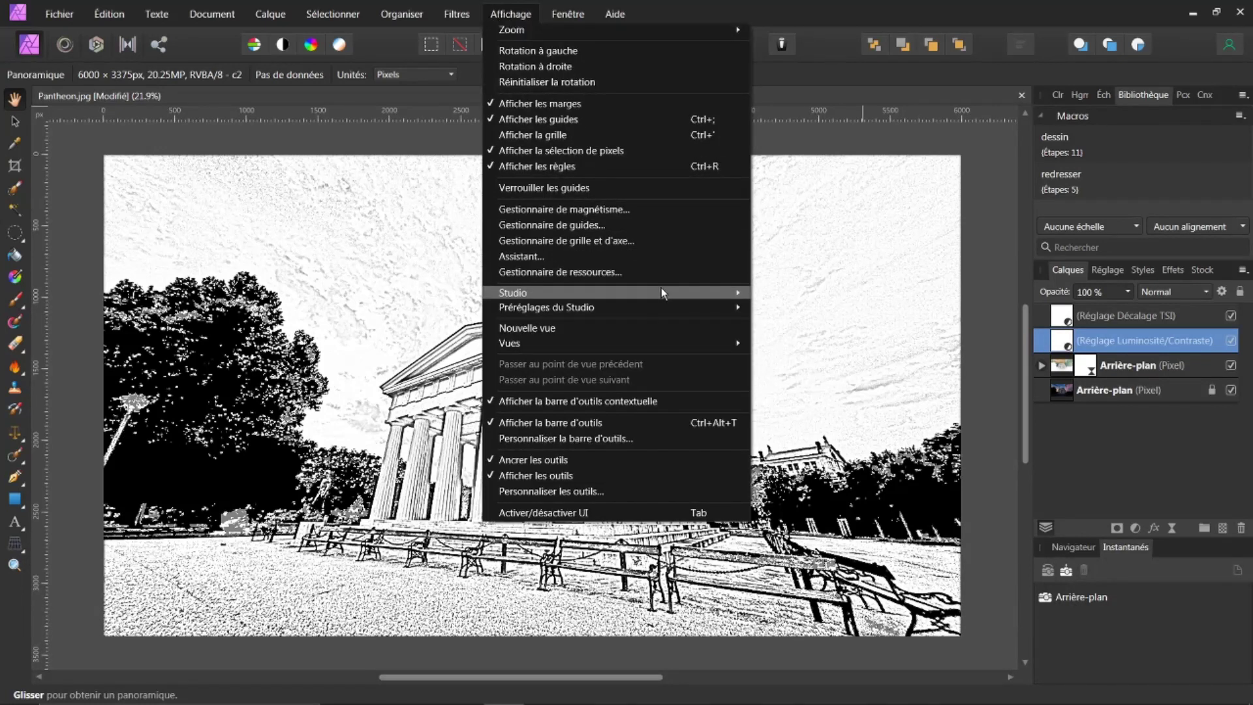
{"action": "mouse_move", "coordinate": [683, 290]}
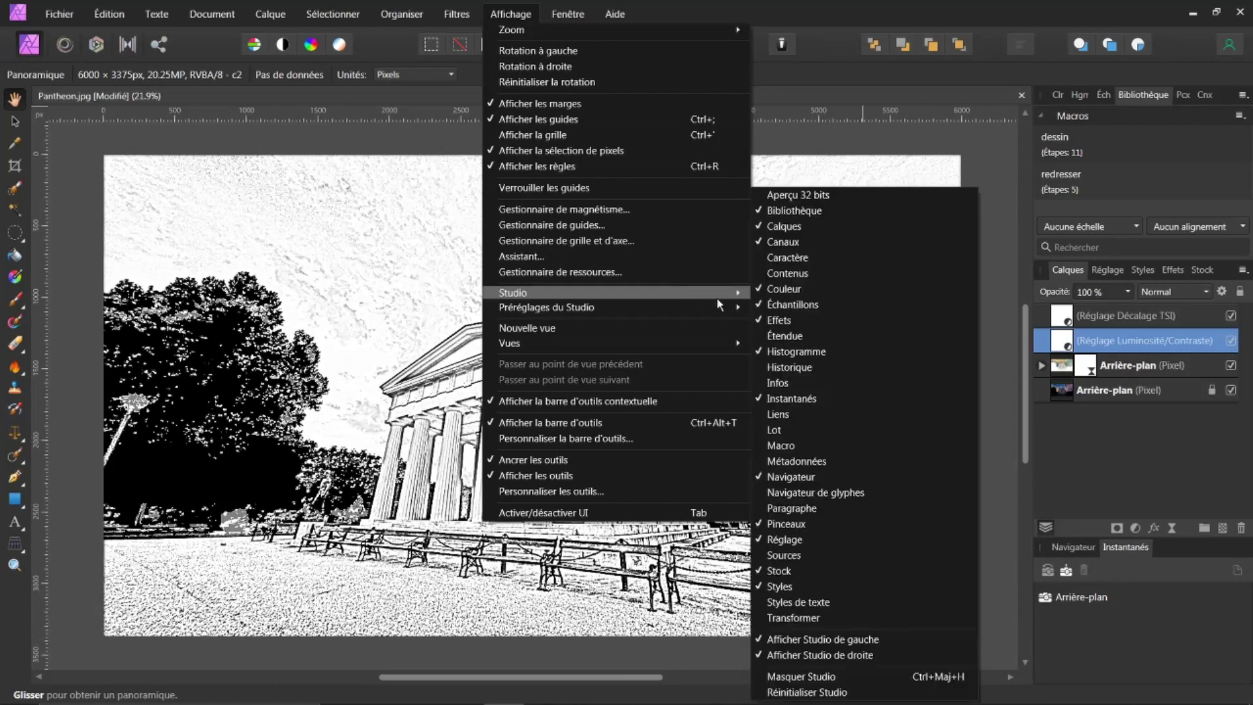
{"action": "left_click", "coordinate": [776, 367]}
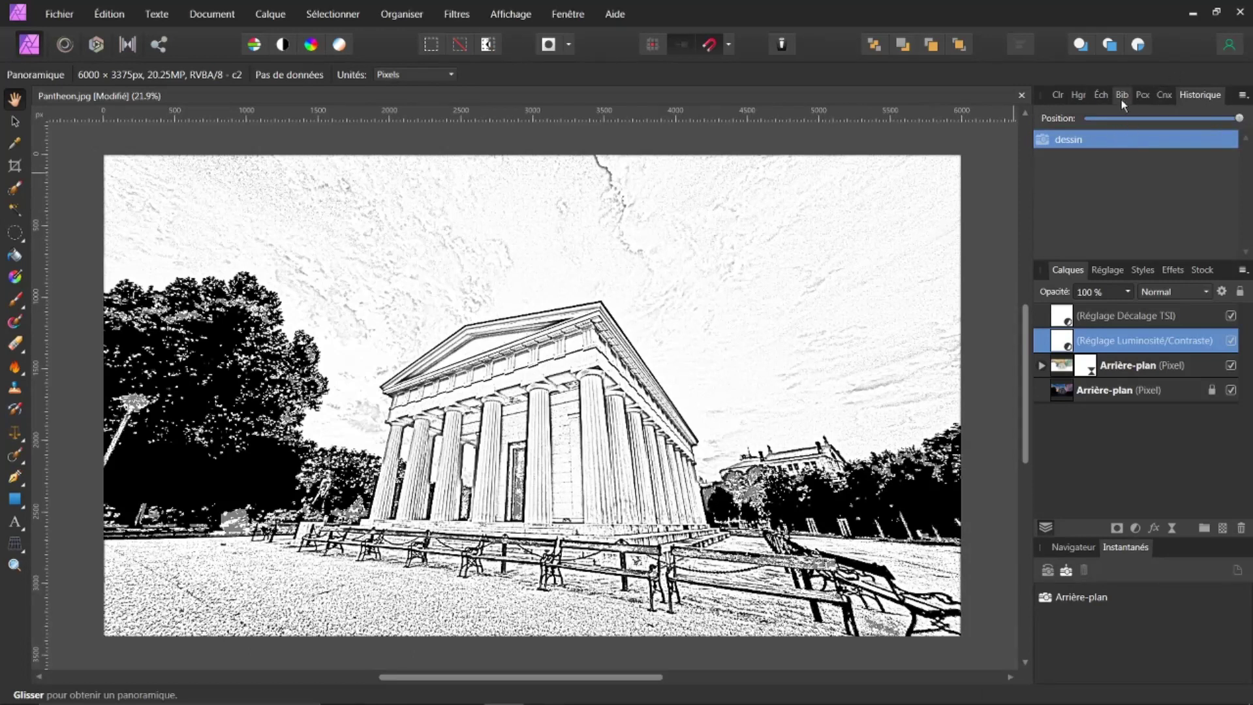
{"action": "left_click_drag", "start_coordinate": [1238, 118], "coordinate": [1102, 125]}
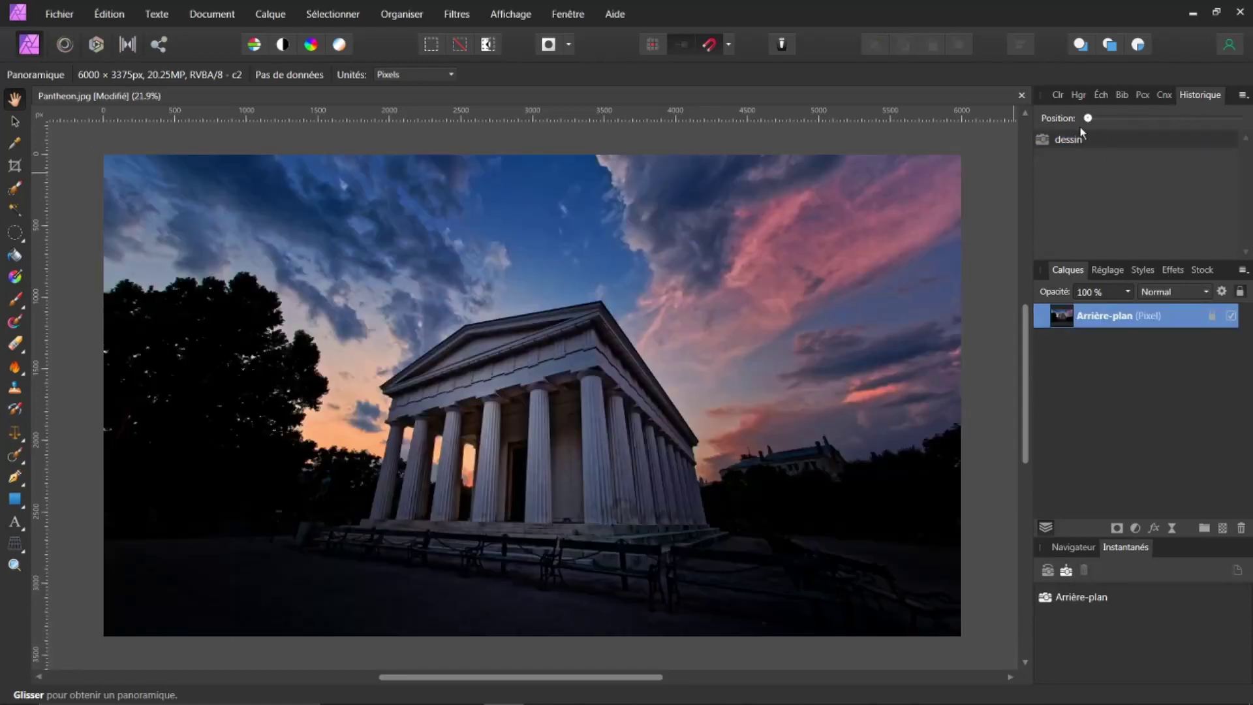
{"action": "left_click", "coordinate": [1059, 96]}
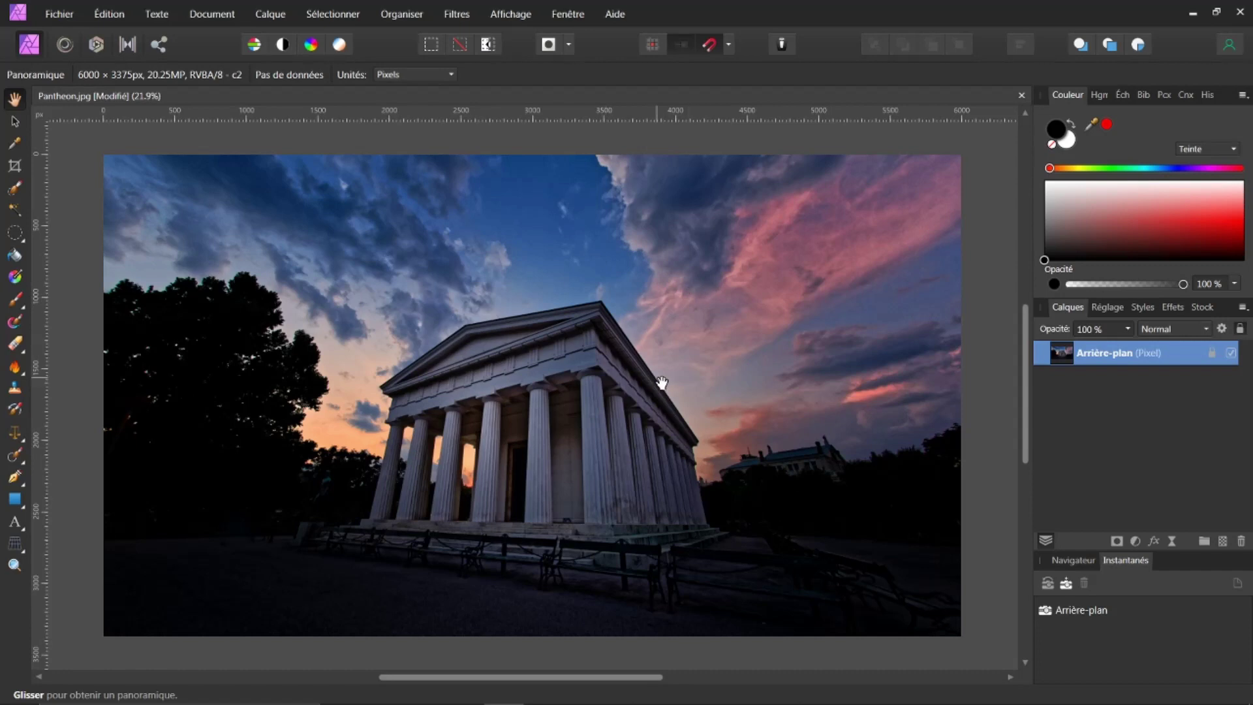
Open the recent file logo.jpg, look back at the Pantheon photo, and make the logo document active again
{"action": "left_click", "coordinate": [54, 15]}
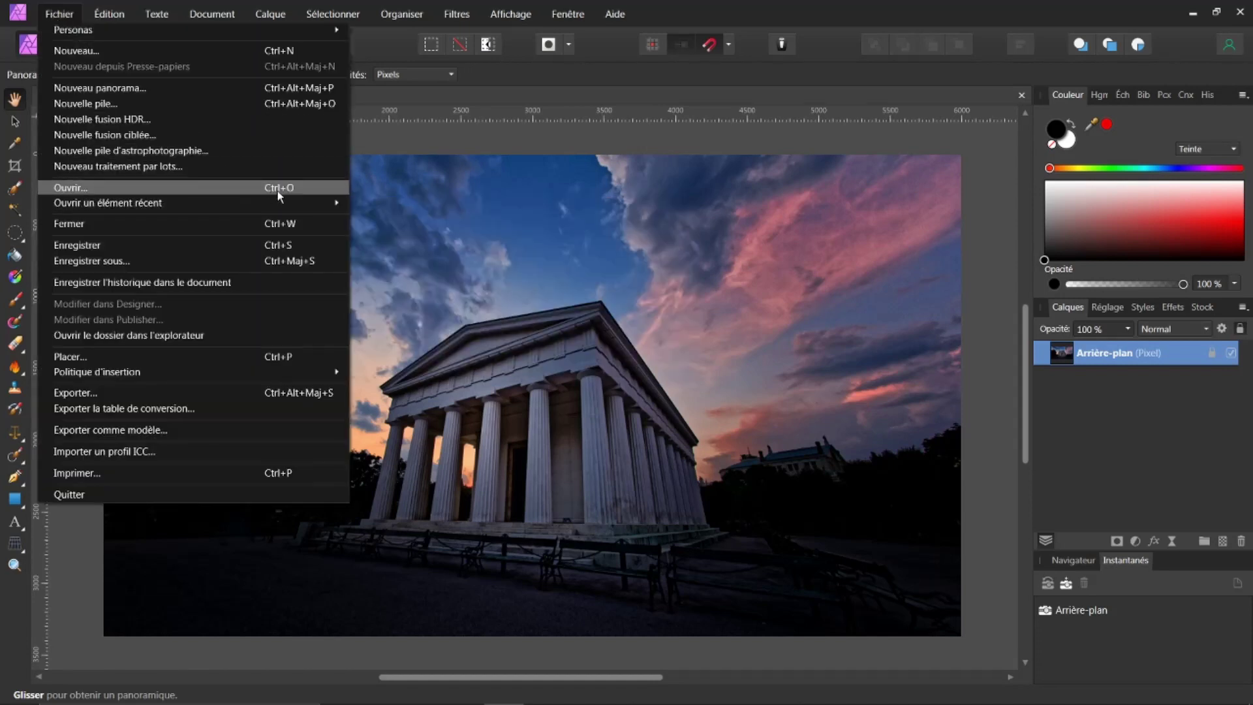
{"action": "mouse_move", "coordinate": [291, 209]}
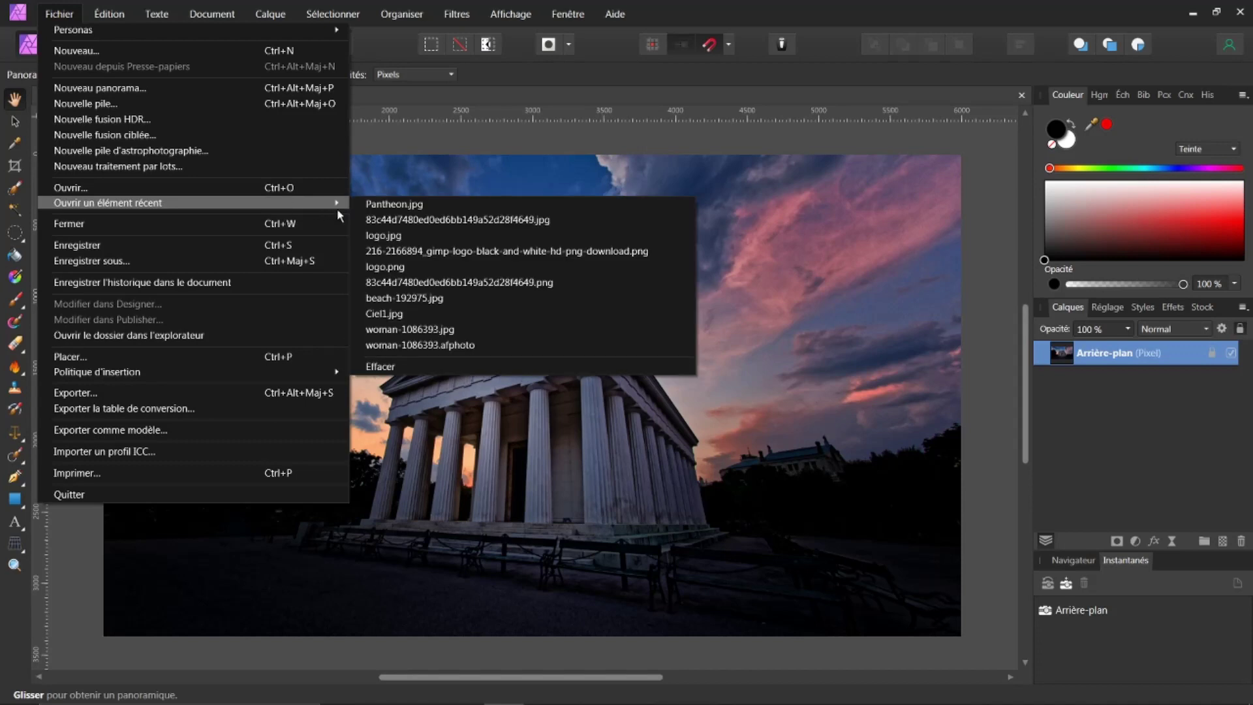
{"action": "left_click", "coordinate": [375, 235]}
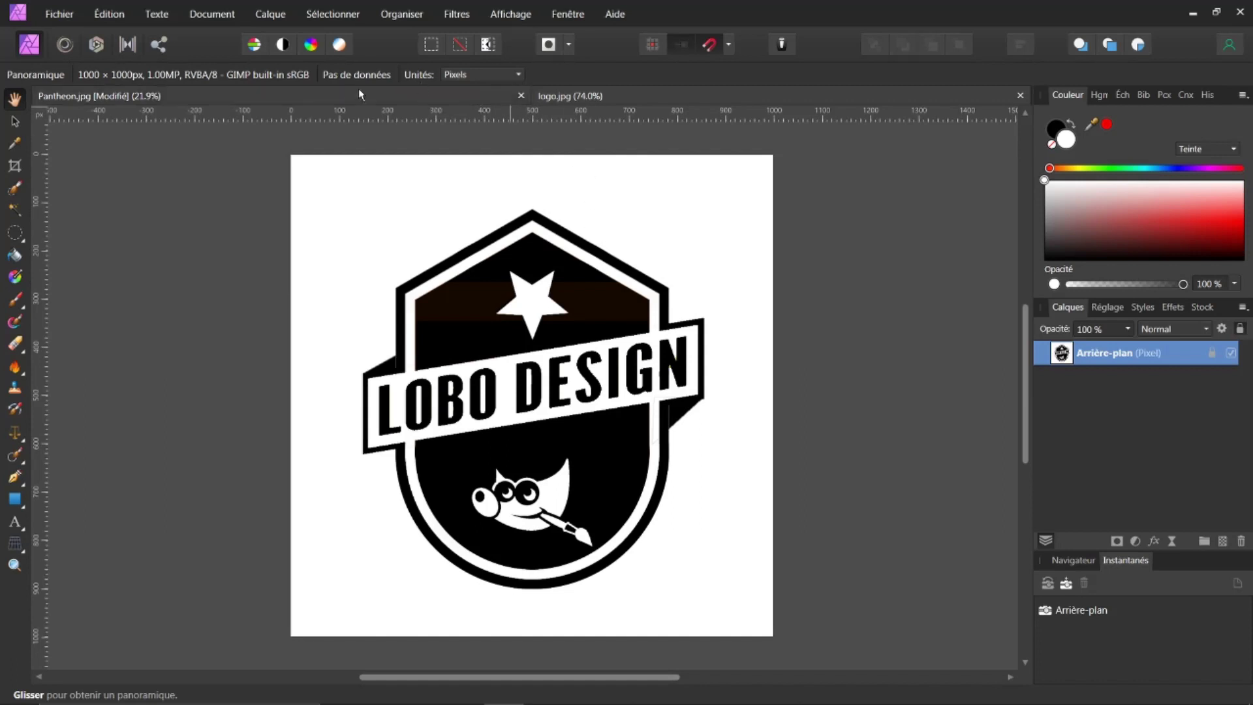
{"action": "left_click", "coordinate": [272, 92]}
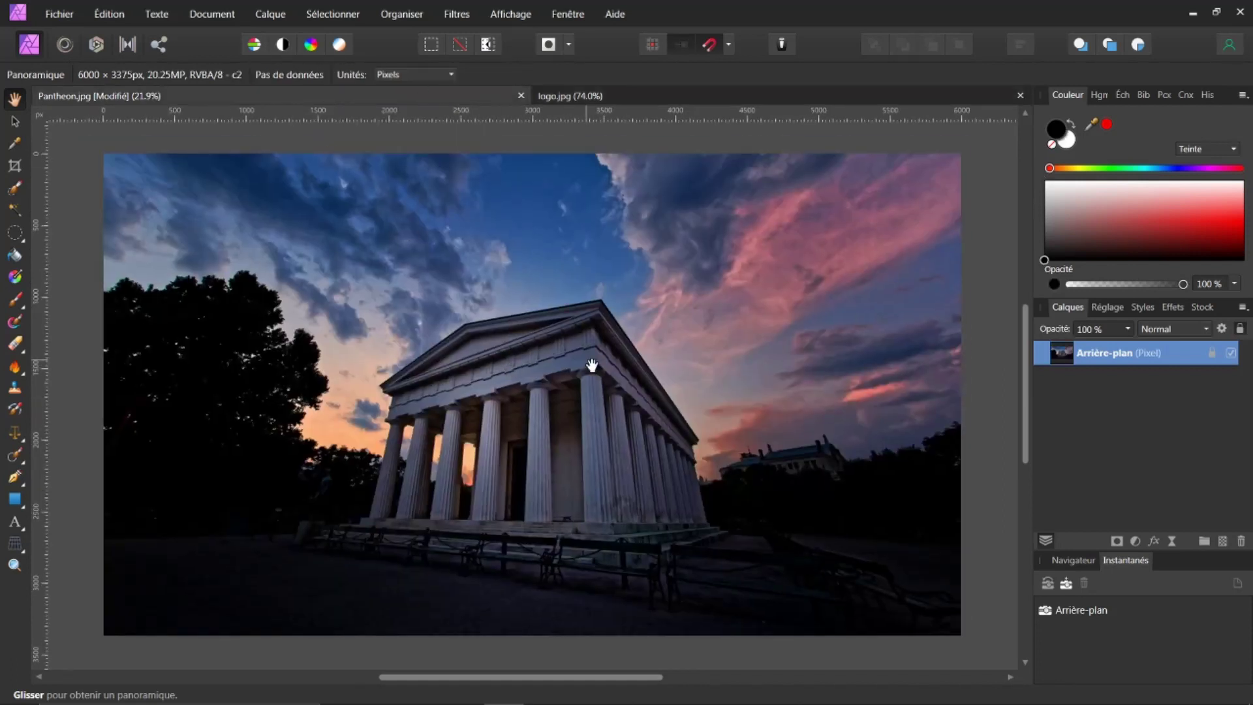
{"action": "left_click", "coordinate": [541, 99]}
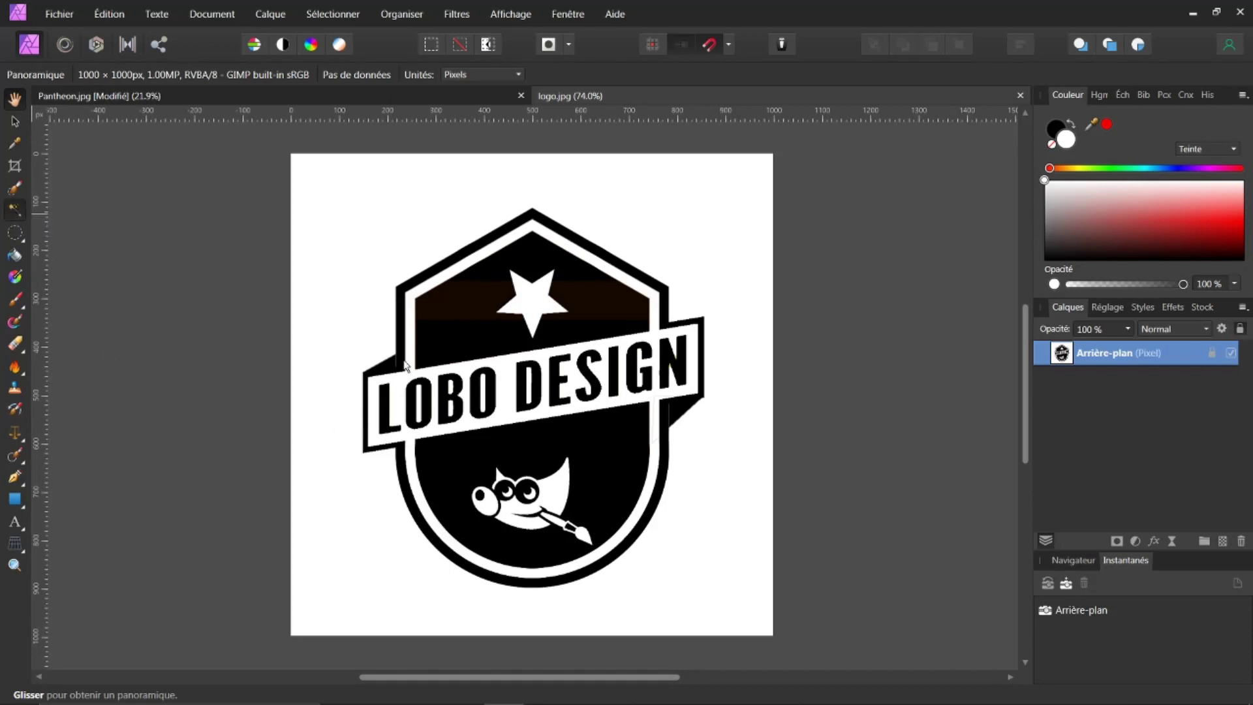
Fill a new pixel layer in the logo document with orange and place it below the Arrière-plan layer
{"action": "left_click", "coordinate": [14, 208]}
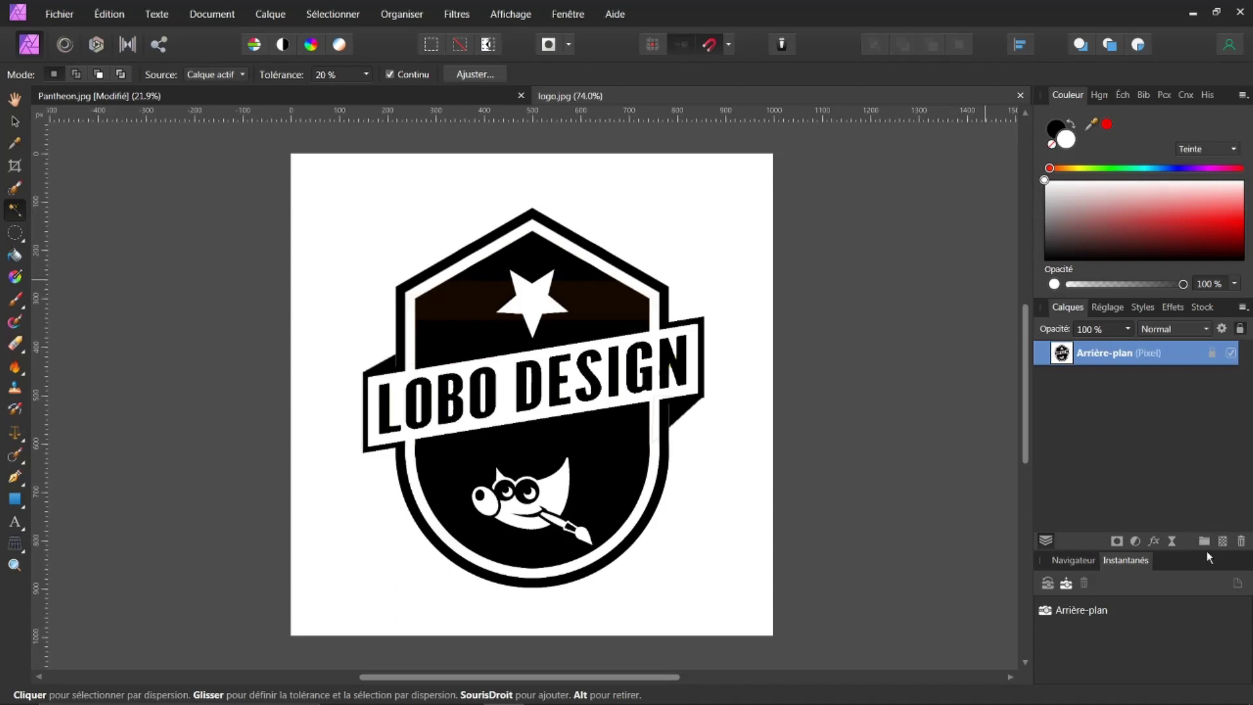
{"action": "left_click", "coordinate": [1222, 541]}
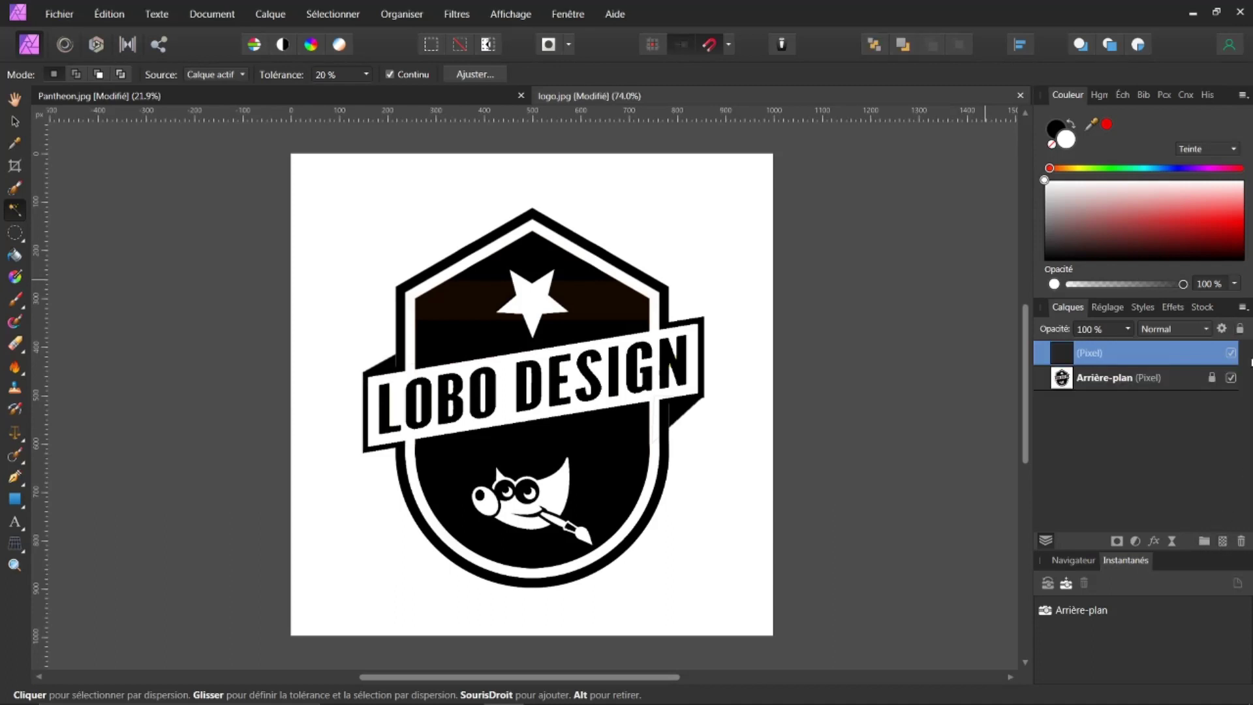
{"action": "left_click", "coordinate": [1067, 168]}
{"action": "left_click_drag", "start_coordinate": [1152, 210], "coordinate": [1246, 213]}
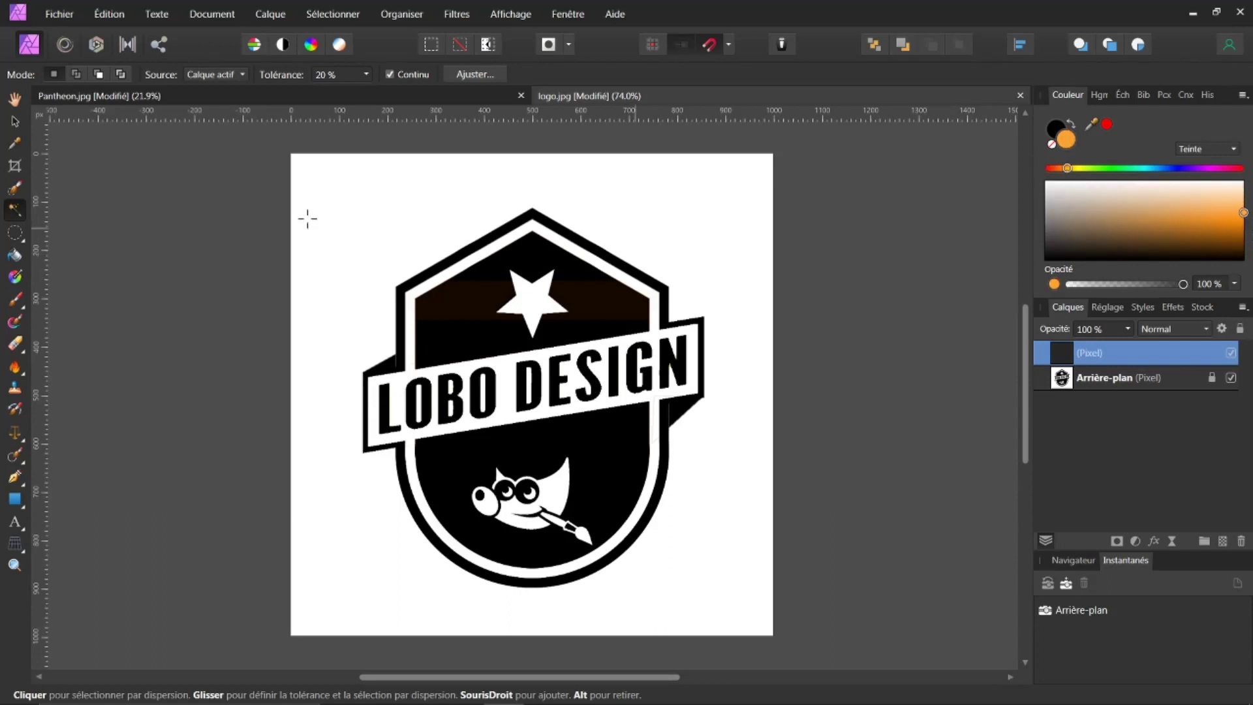
{"action": "left_click", "coordinate": [15, 255]}
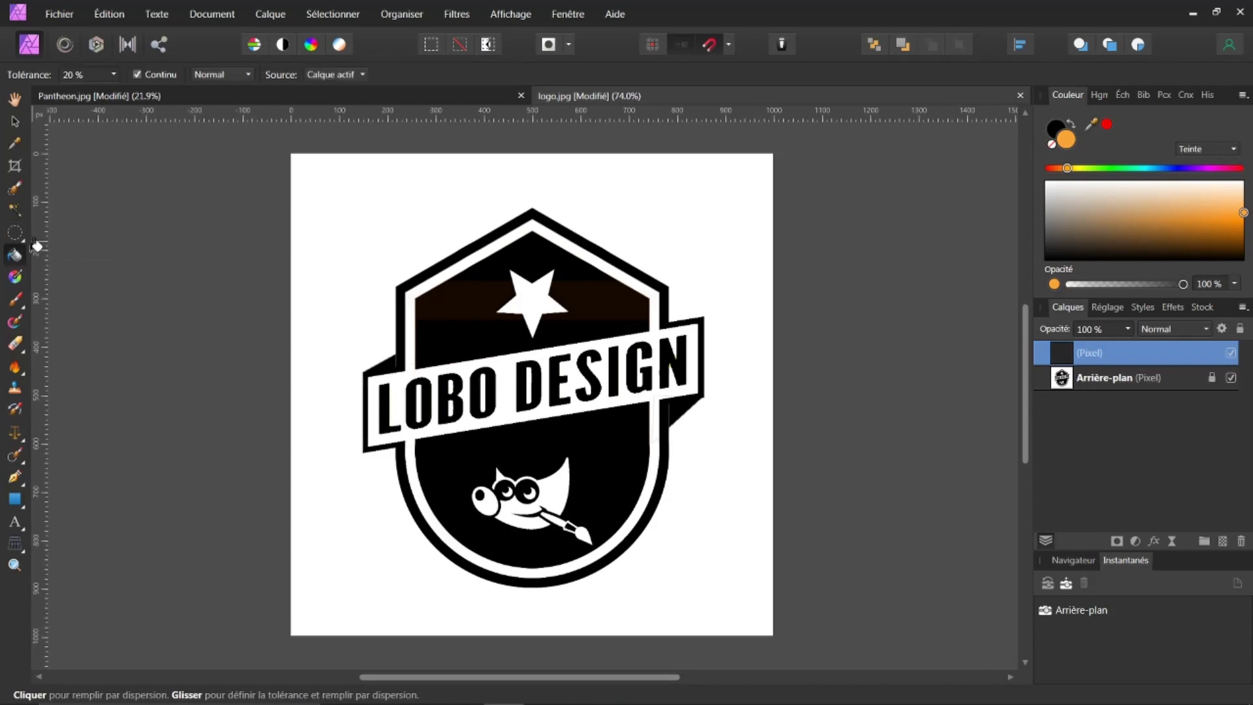
{"action": "left_click", "coordinate": [349, 219]}
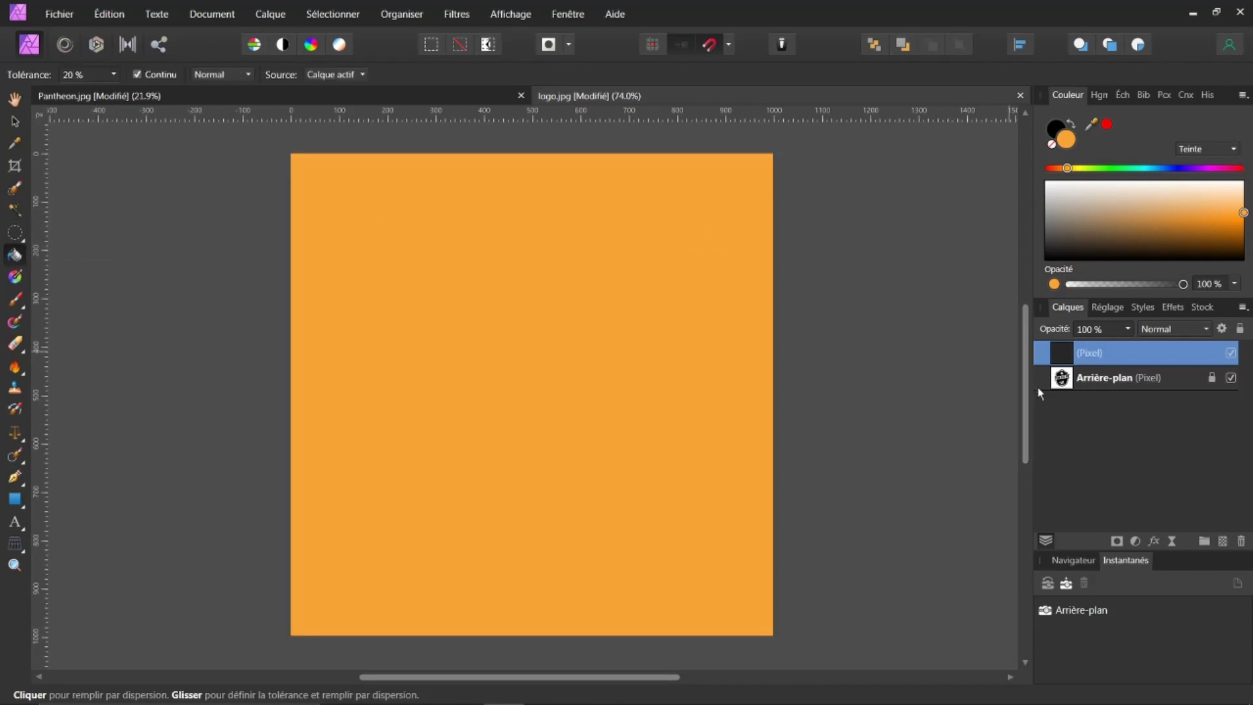
{"action": "left_click_drag", "start_coordinate": [1061, 355], "coordinate": [1055, 391]}
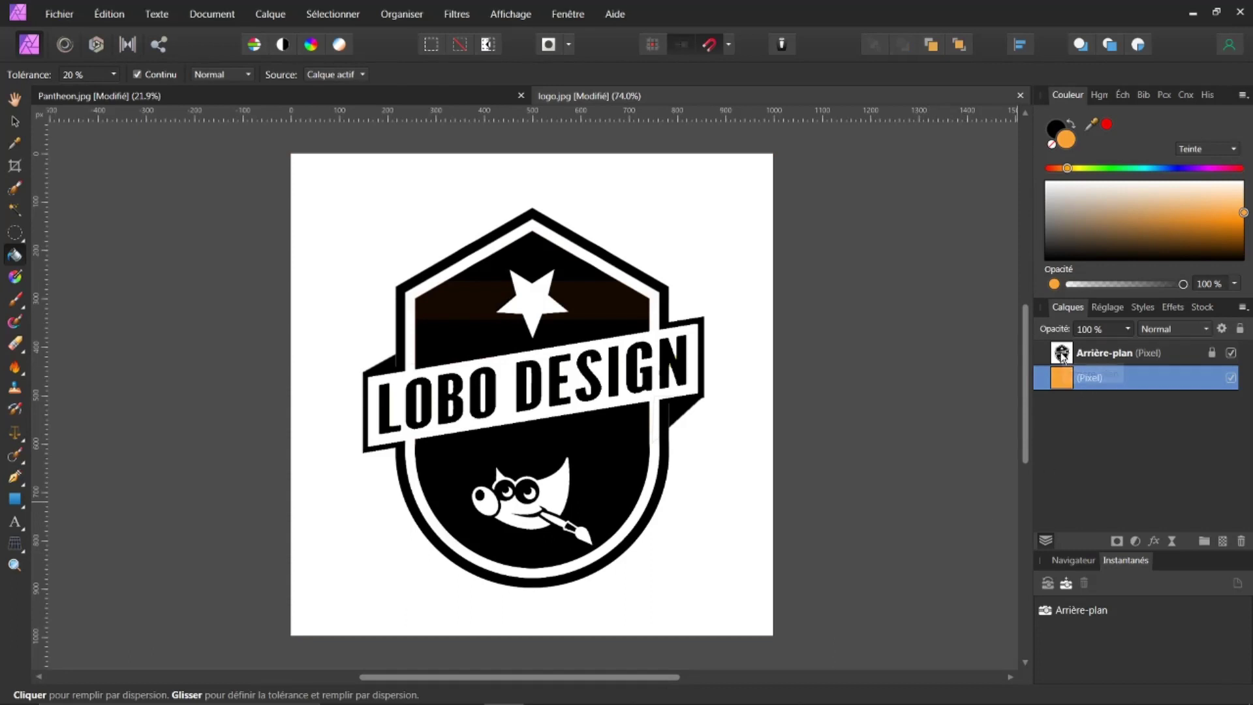
On the Arrière-plan layer, flood-select the contiguous white background around the badge at 20% tolerance and try deleting it
{"action": "left_click", "coordinate": [1096, 354]}
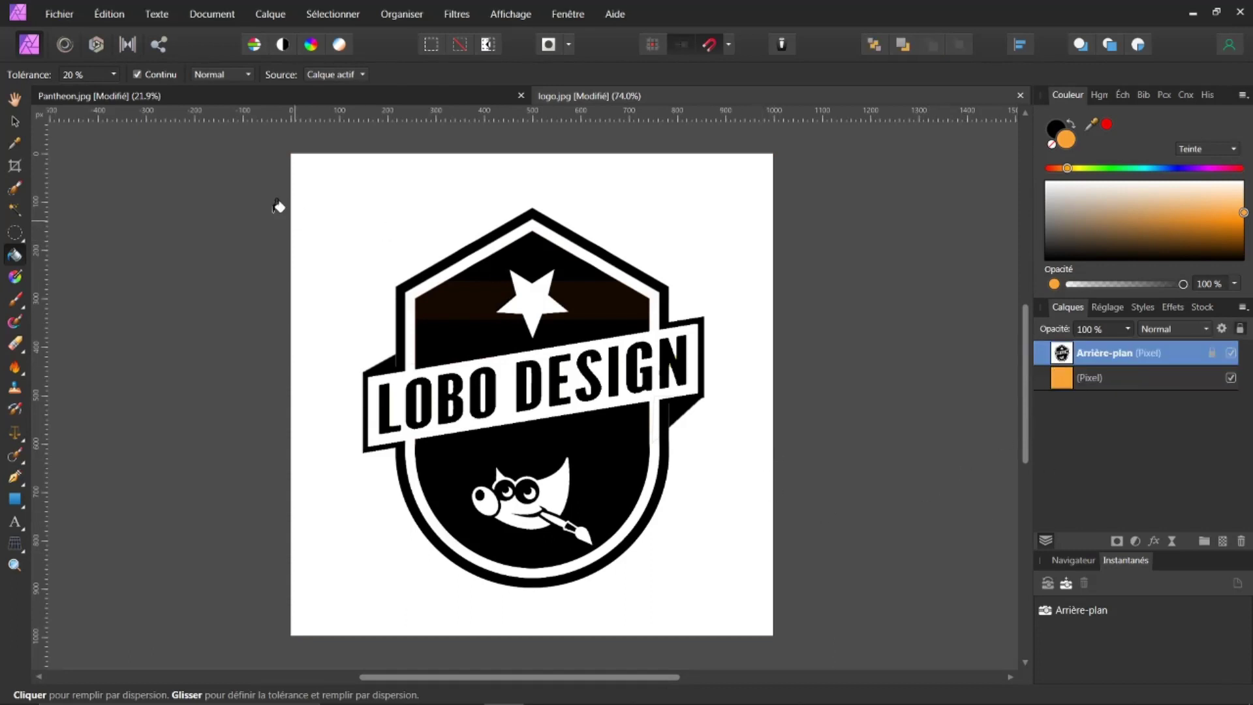
{"action": "left_click", "coordinate": [14, 210]}
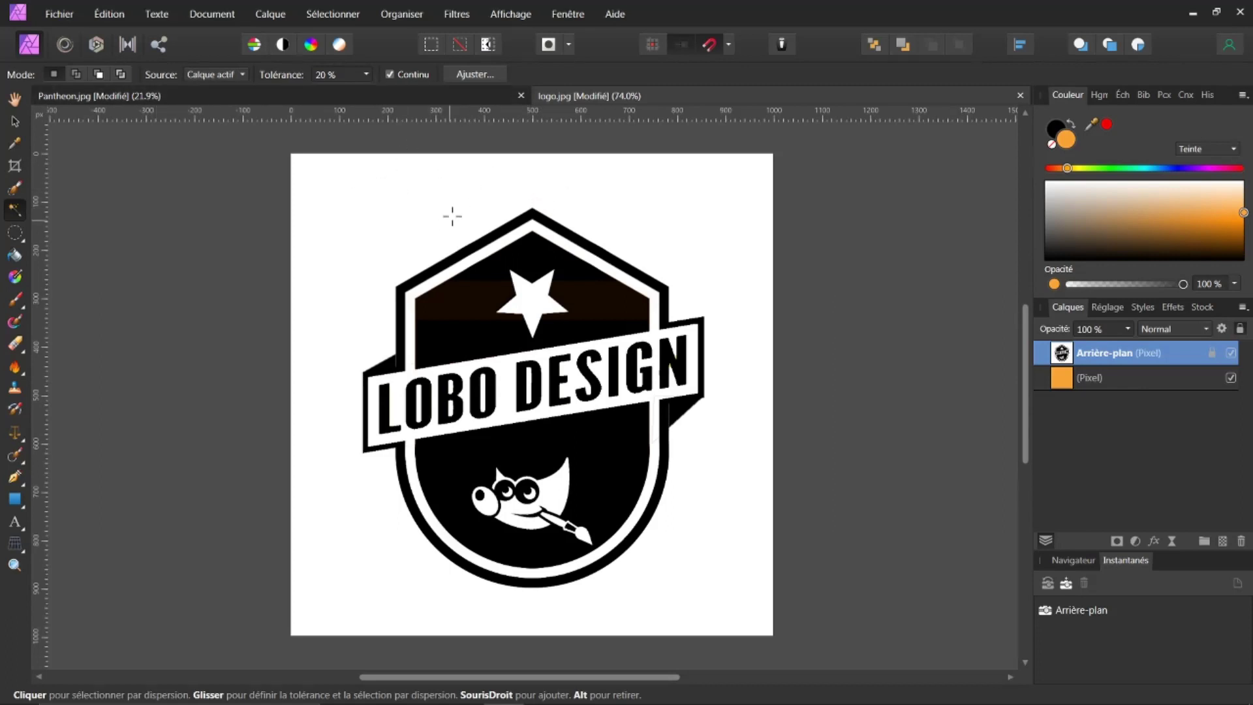
{"action": "left_click", "coordinate": [406, 183]}
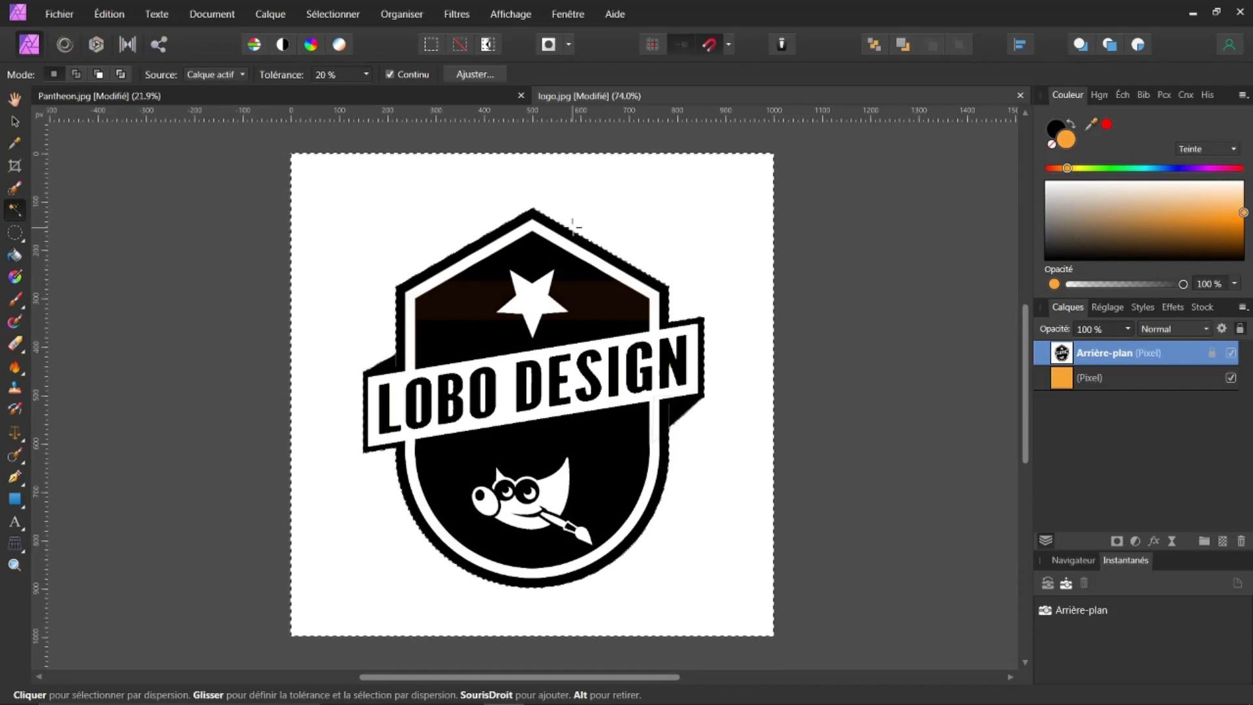
{"action": "key", "text": "Delete"}
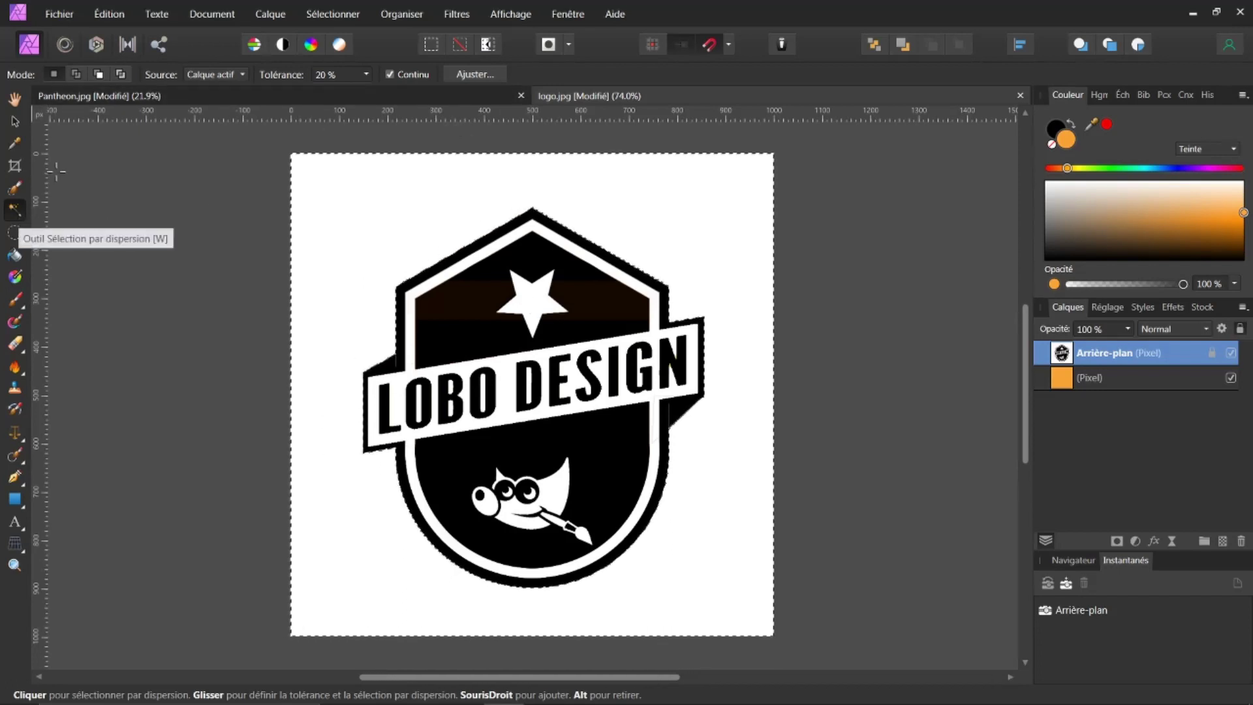
Flood-select all white areas of the logo with Continu turned off, delete them, and clear the selection
{"action": "left_click", "coordinate": [389, 73]}
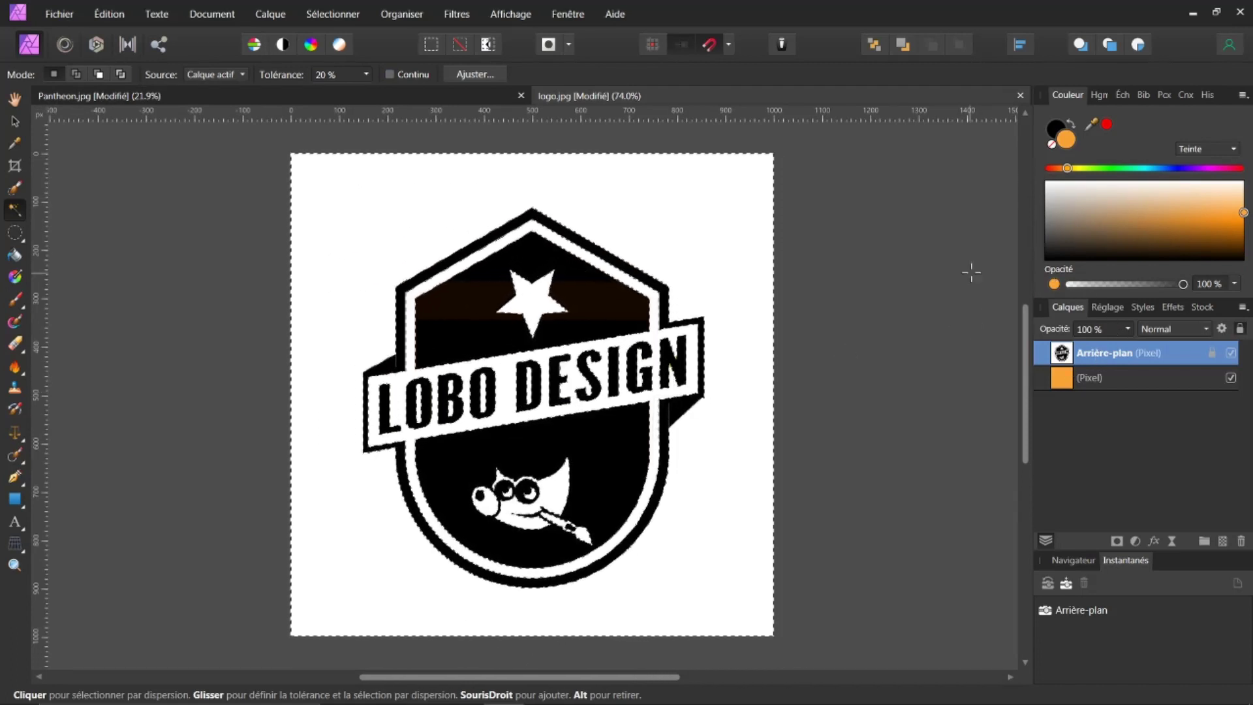
{"action": "key", "text": "Delete"}
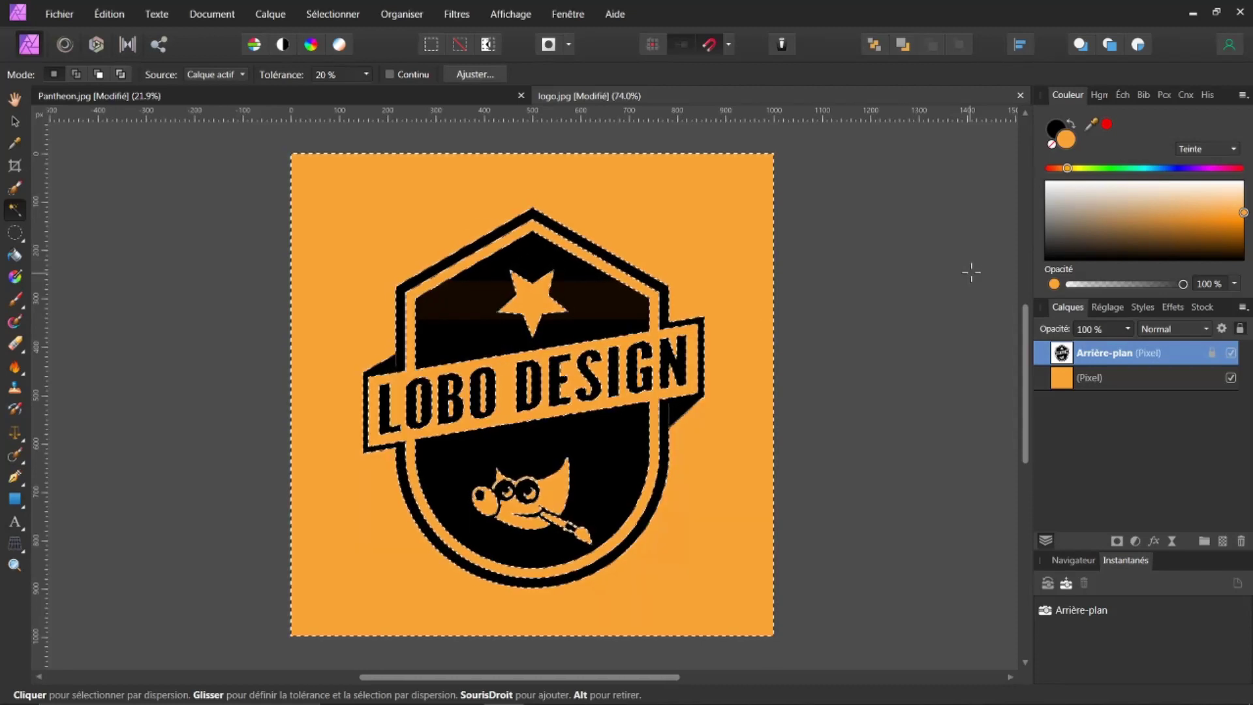
{"action": "left_click", "coordinate": [345, 15]}
{"action": "left_click", "coordinate": [349, 45]}
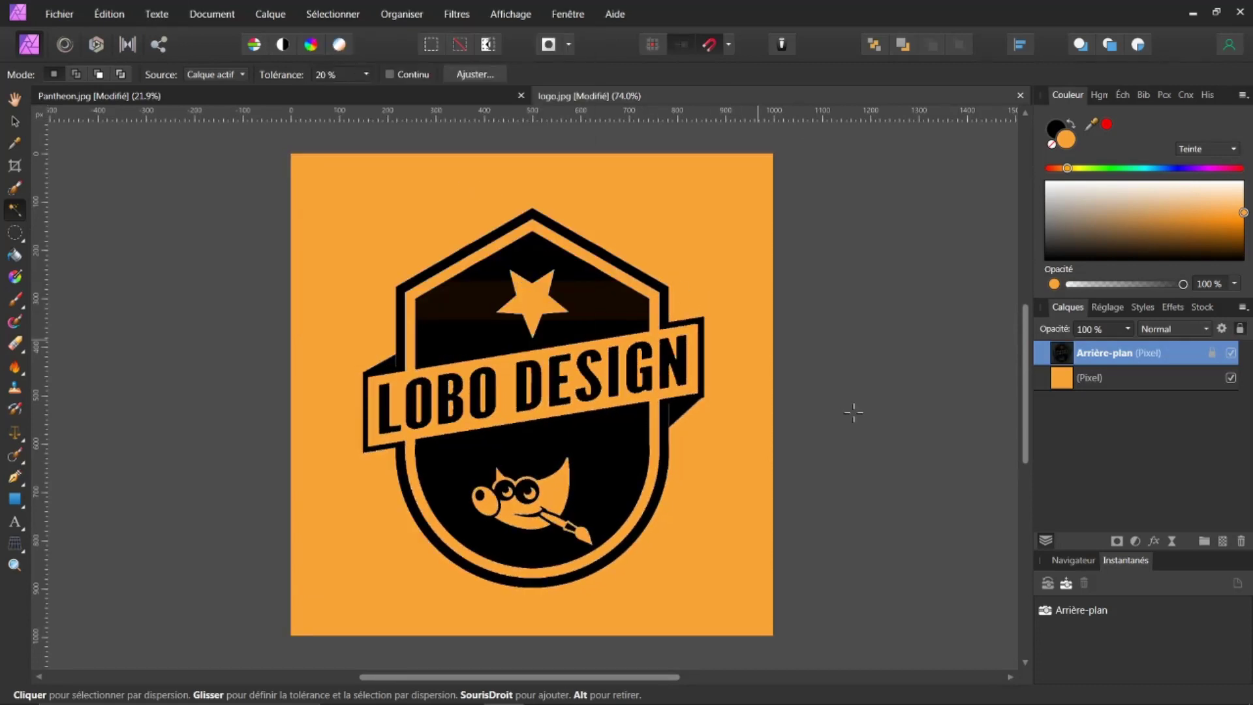
Check the logo's transparency by toggling the orange pixel layer's visibility, leaving that layer hidden
{"action": "left_click", "coordinate": [1230, 378]}
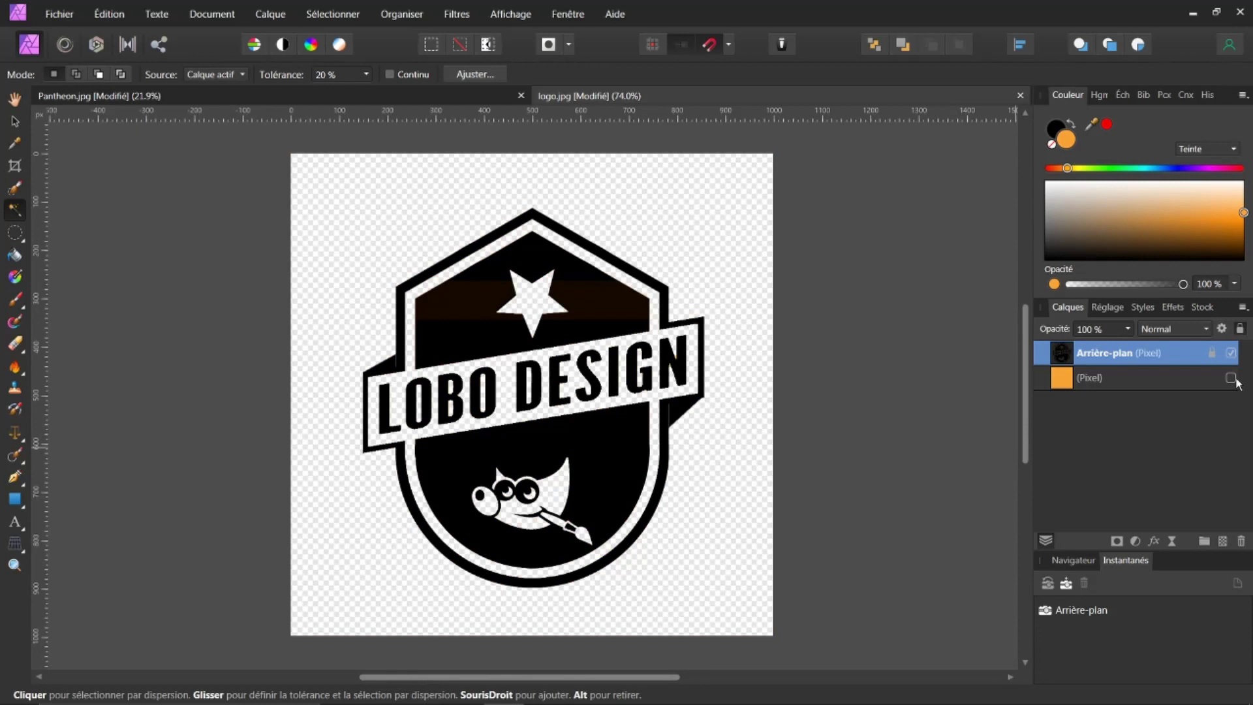
{"action": "left_click", "coordinate": [1230, 378]}
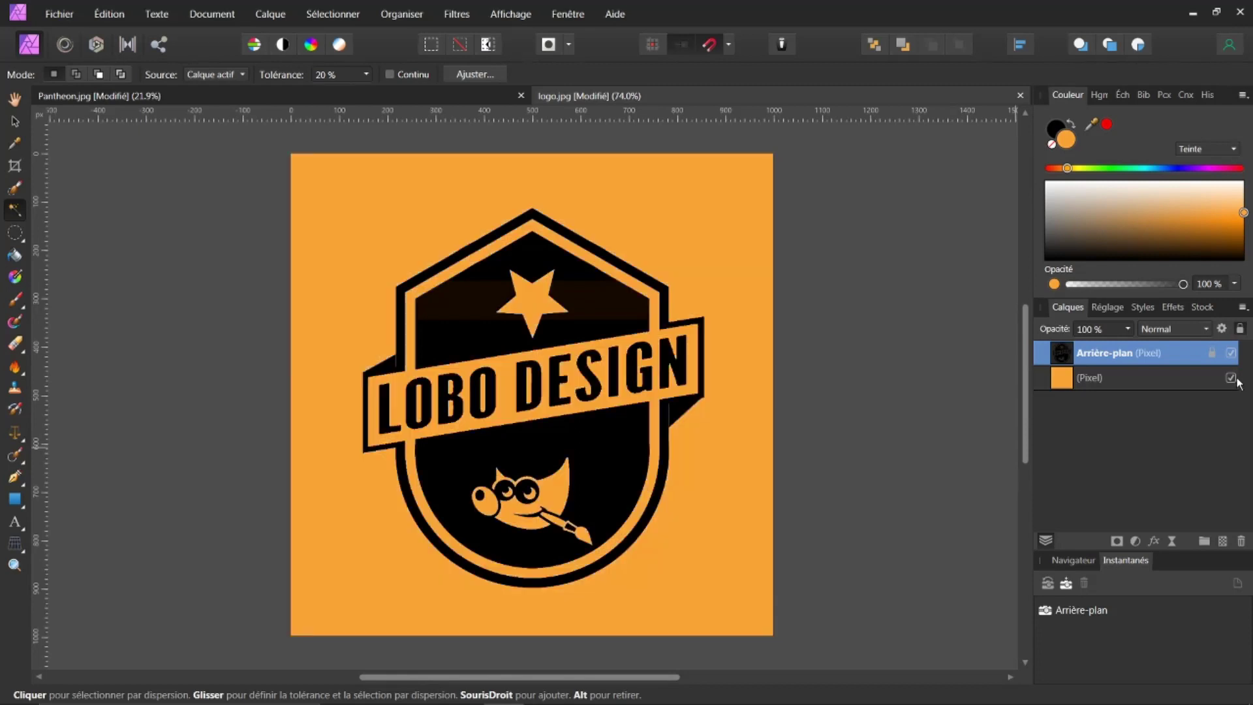
{"action": "left_click", "coordinate": [1231, 377]}
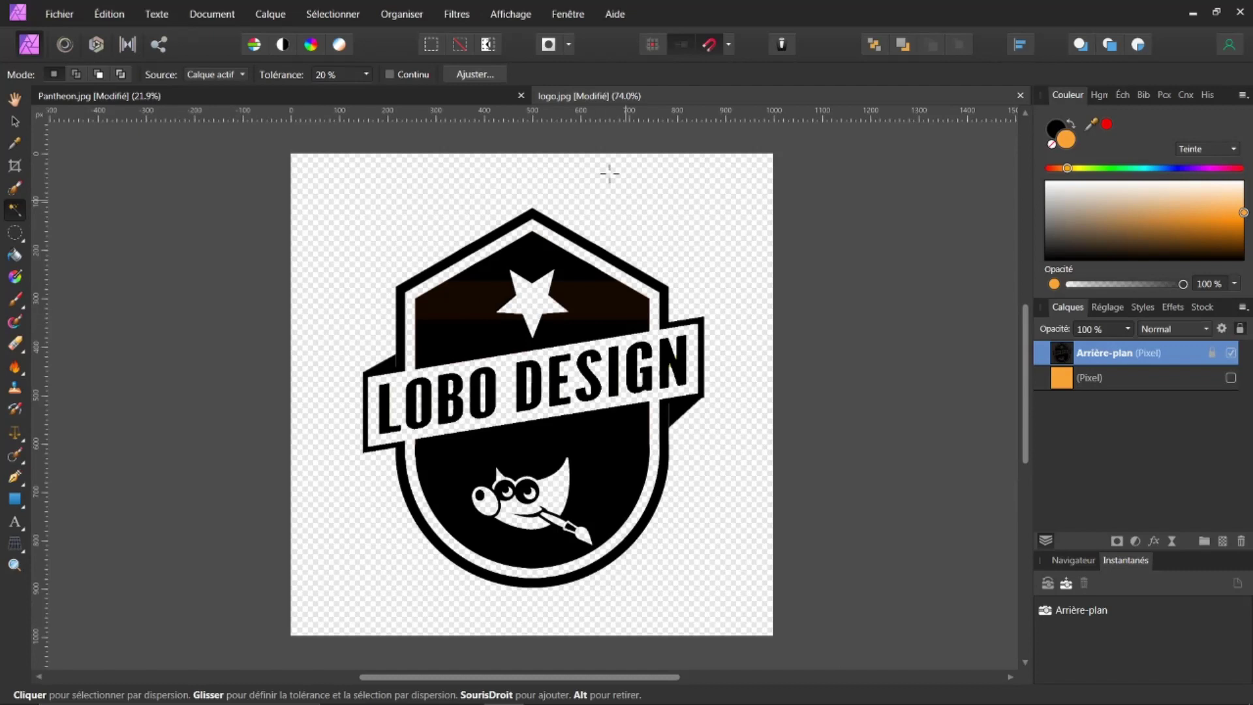
Try the black logo on the Pantheon photo by pasting it and moving it over the dark lower-right area, then delete the pasted layer
{"action": "left_click", "coordinate": [316, 96]}
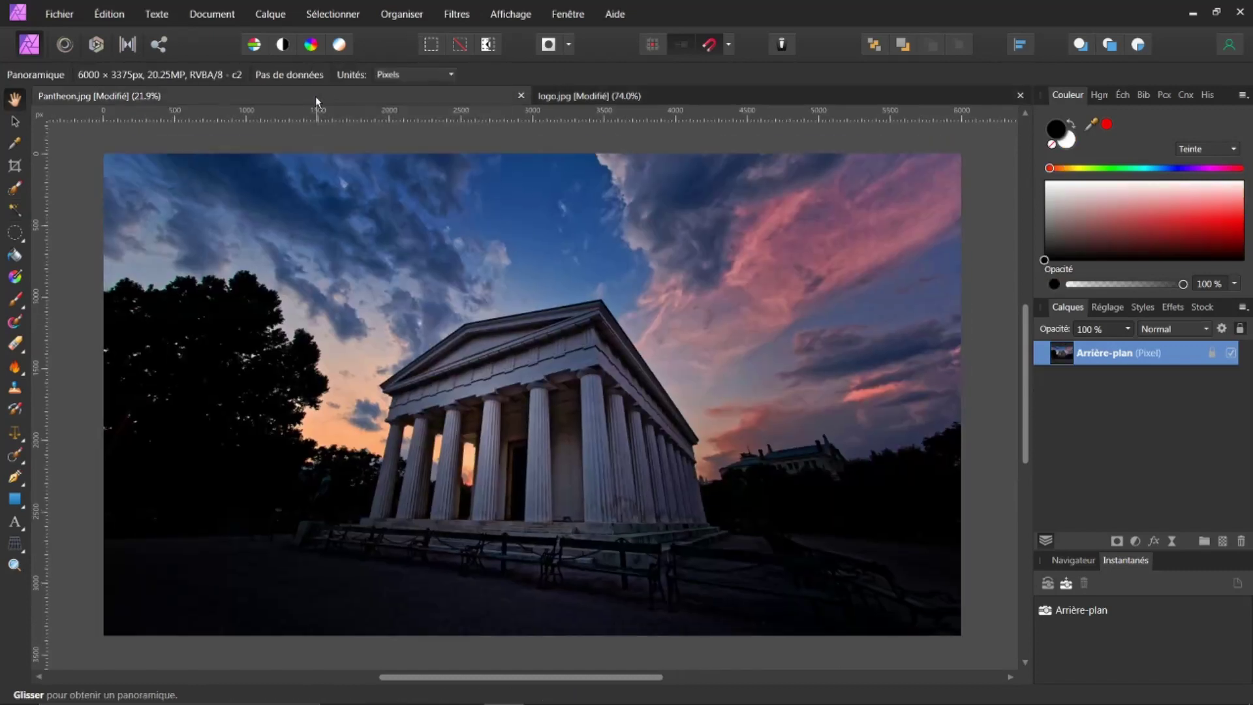
{"action": "key", "text": "ctrl+v"}
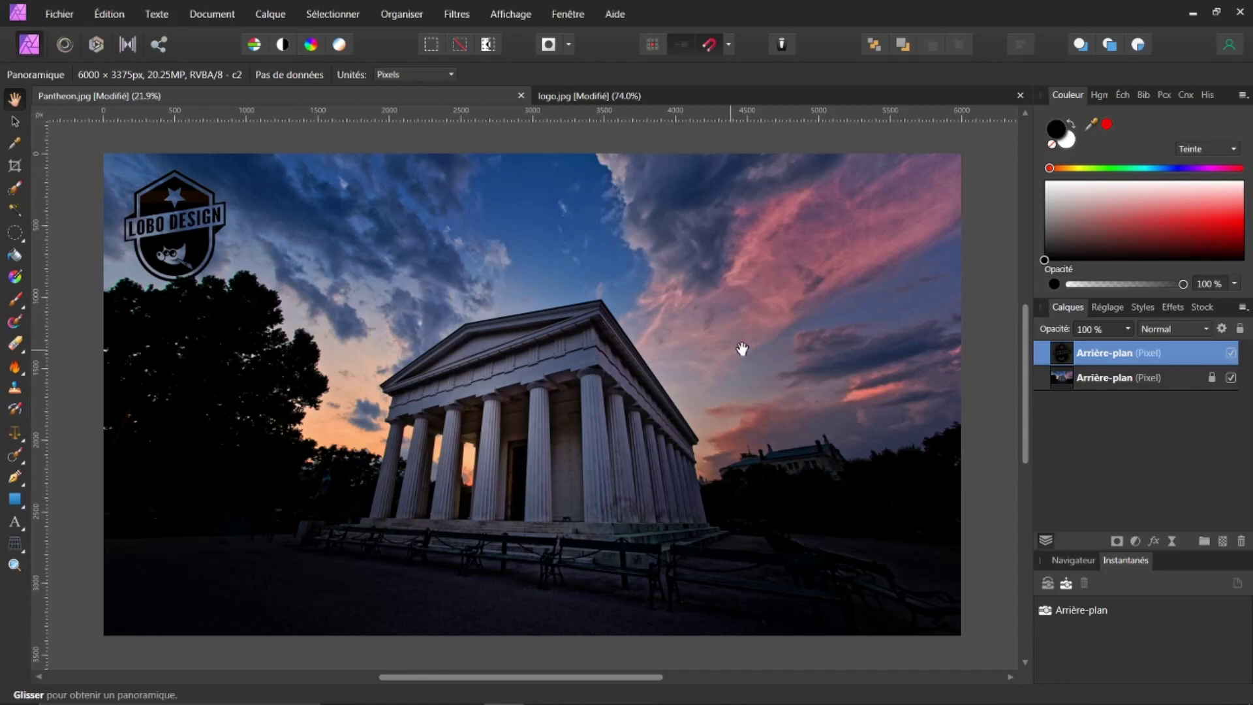
{"action": "left_click", "coordinate": [19, 124]}
{"action": "left_click_drag", "start_coordinate": [164, 230], "coordinate": [827, 544]}
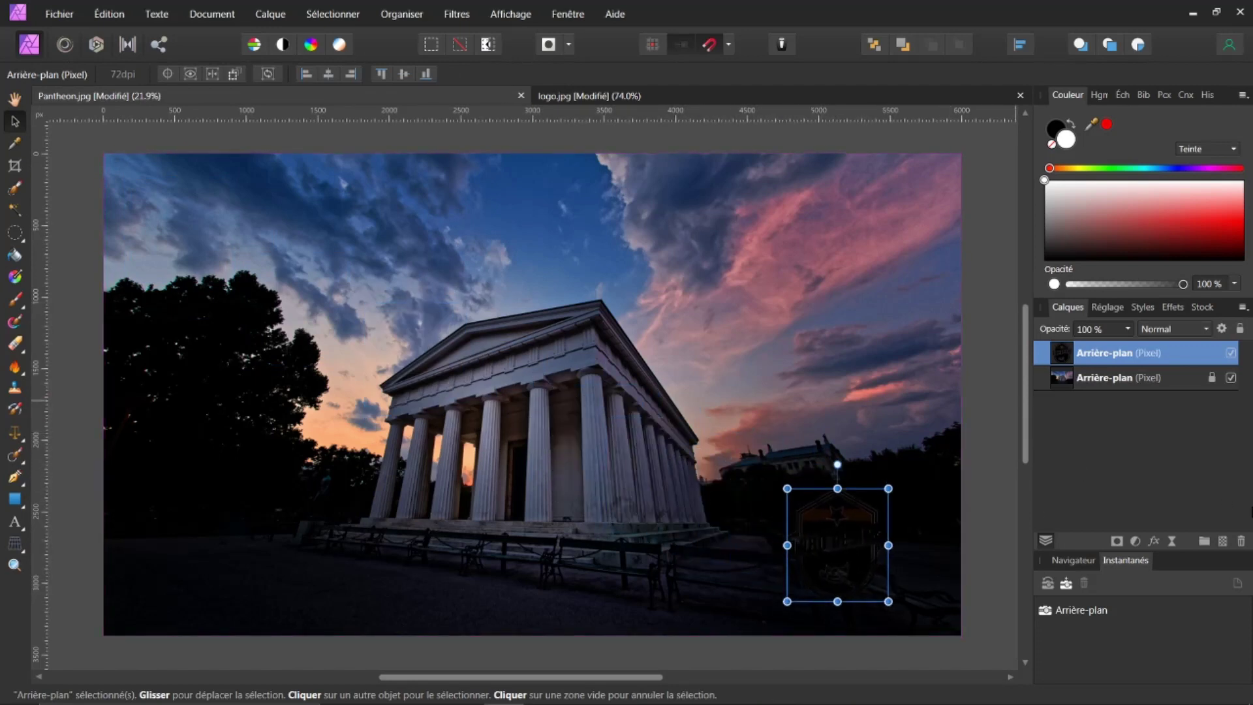
{"action": "left_click", "coordinate": [1240, 541]}
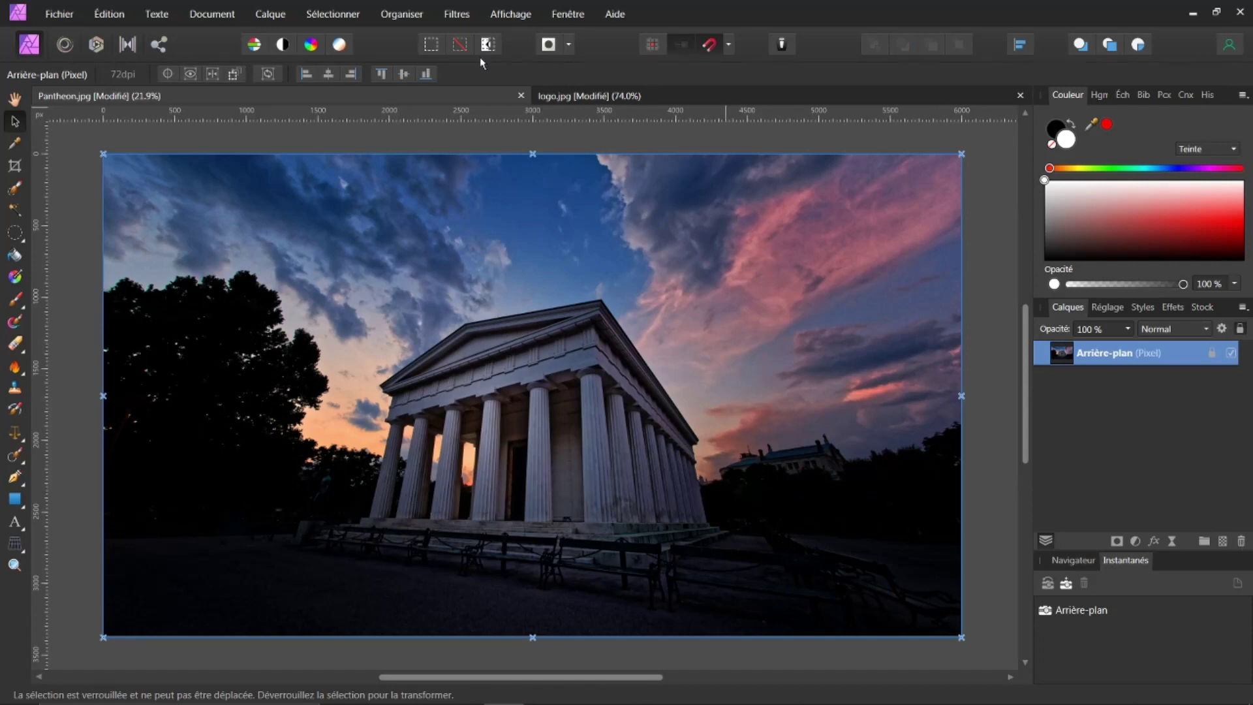
In the logo document, select the Arrière-plan layer's logo shape, fill it with white using the flood fill, and clear the selection
{"action": "left_click", "coordinate": [574, 96]}
{"action": "key", "text": "w"}
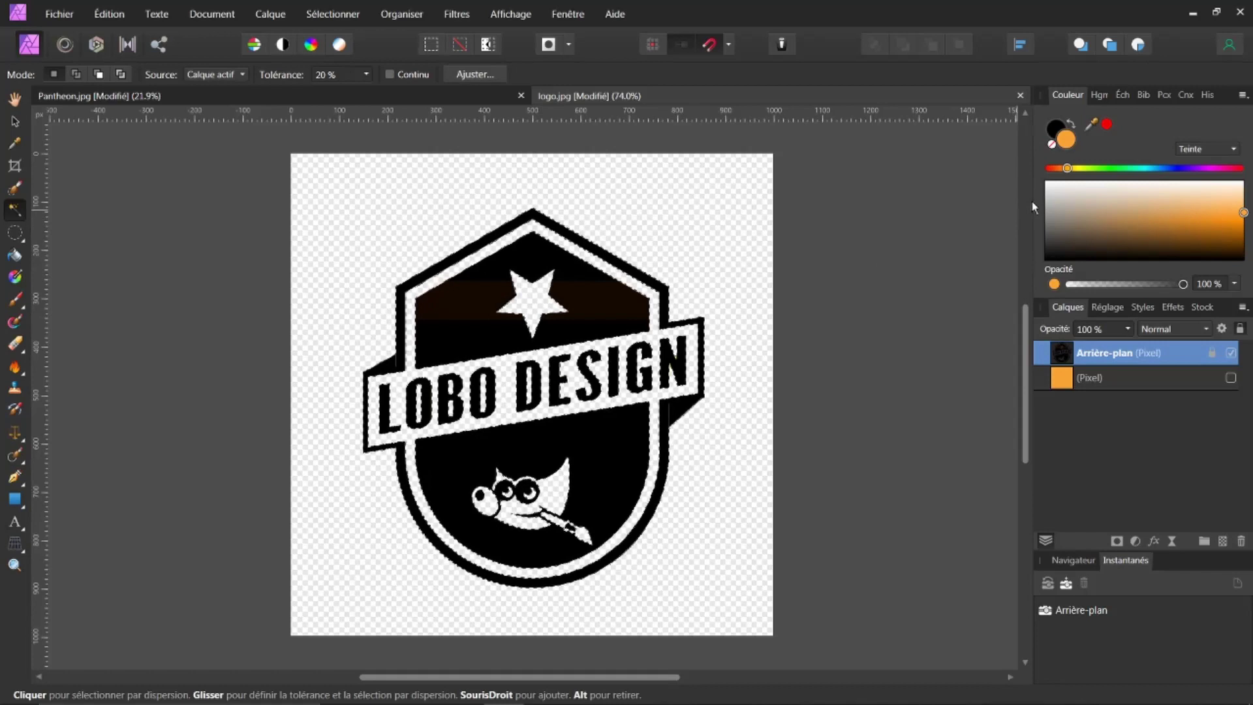
{"action": "left_click_drag", "start_coordinate": [1059, 186], "coordinate": [1026, 178]}
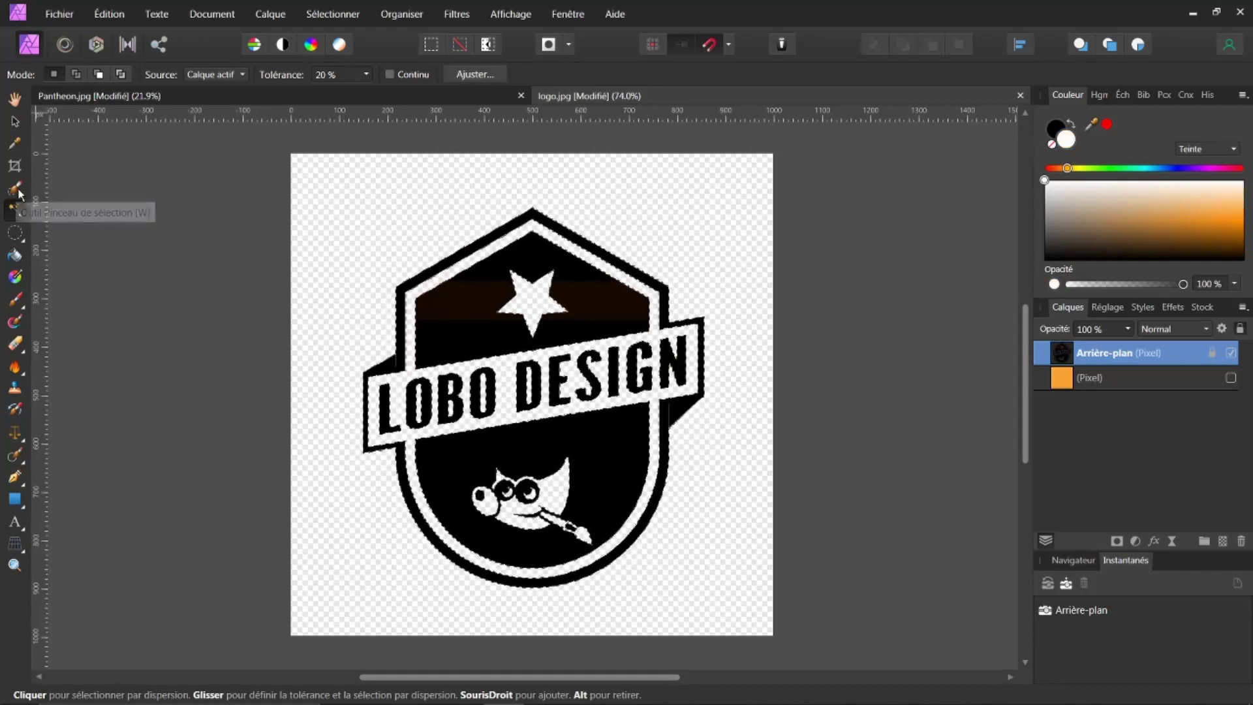
{"action": "left_click", "coordinate": [13, 260]}
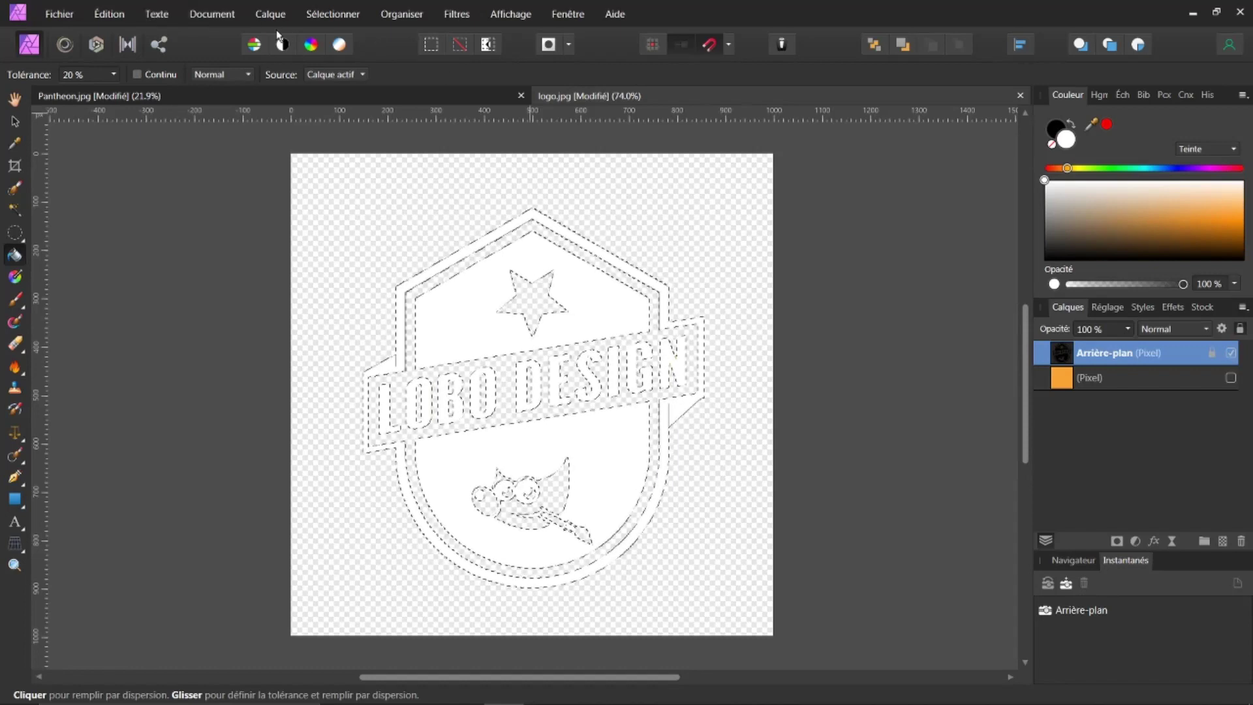
{"action": "left_click", "coordinate": [319, 16]}
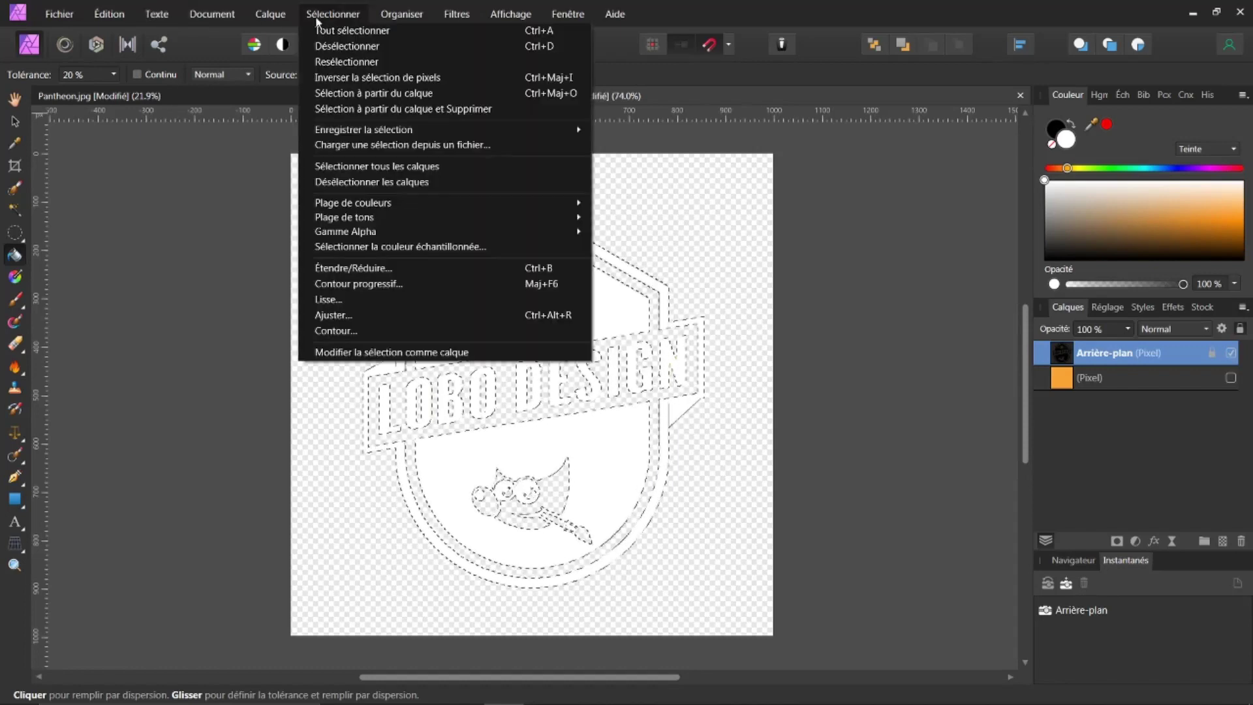
{"action": "left_click", "coordinate": [347, 46]}
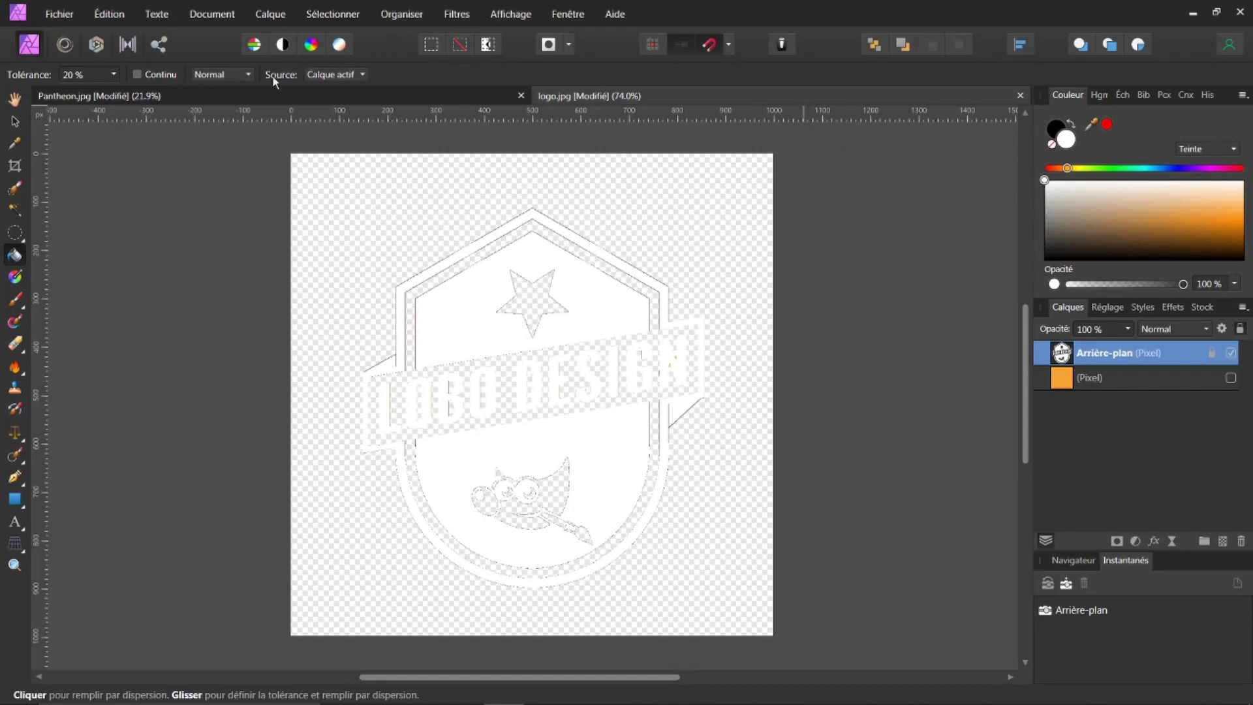
Try the white logo on the Pantheon photo by pasting it, then delete the pasted layer
{"action": "left_click", "coordinate": [253, 99]}
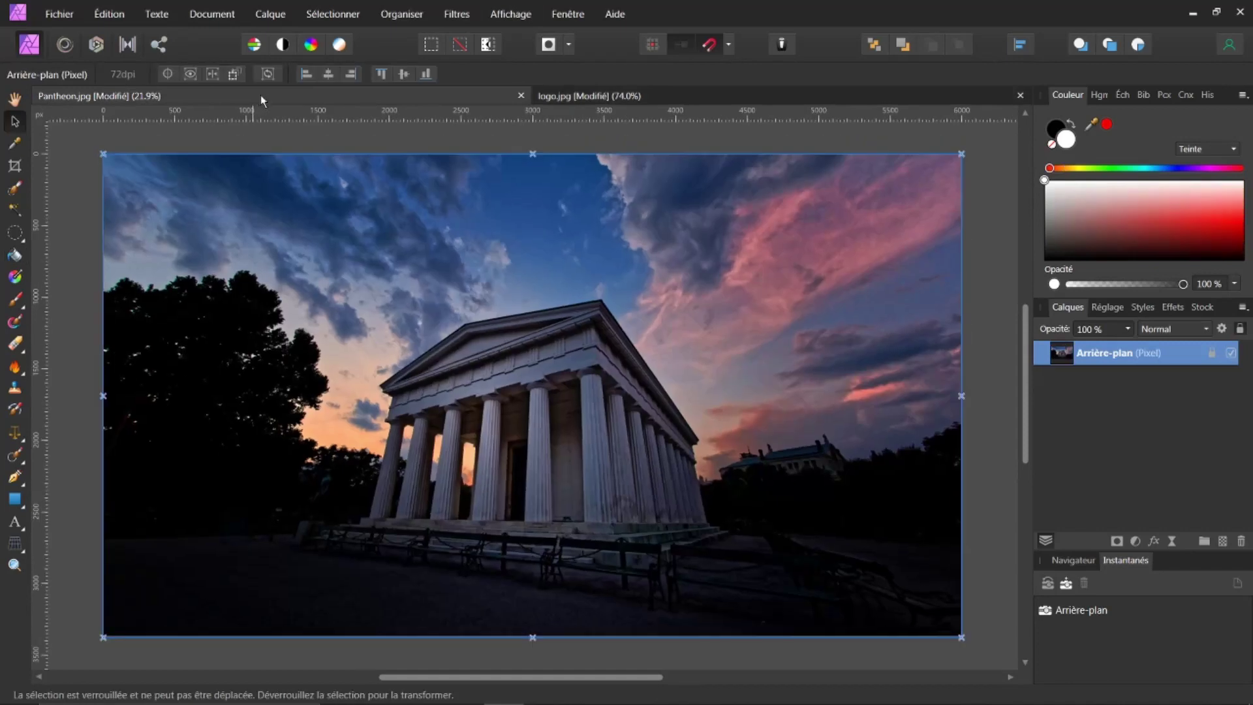
{"action": "key", "text": "ctrl+v"}
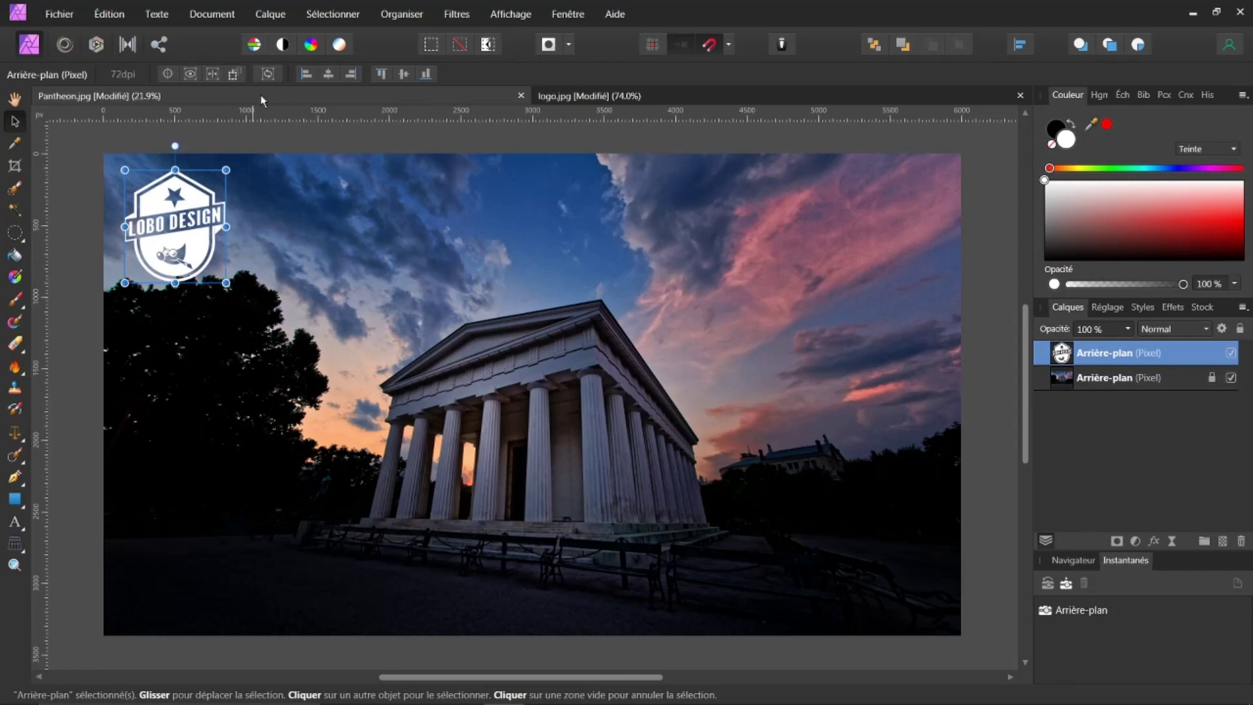
{"action": "left_click", "coordinate": [1242, 541]}
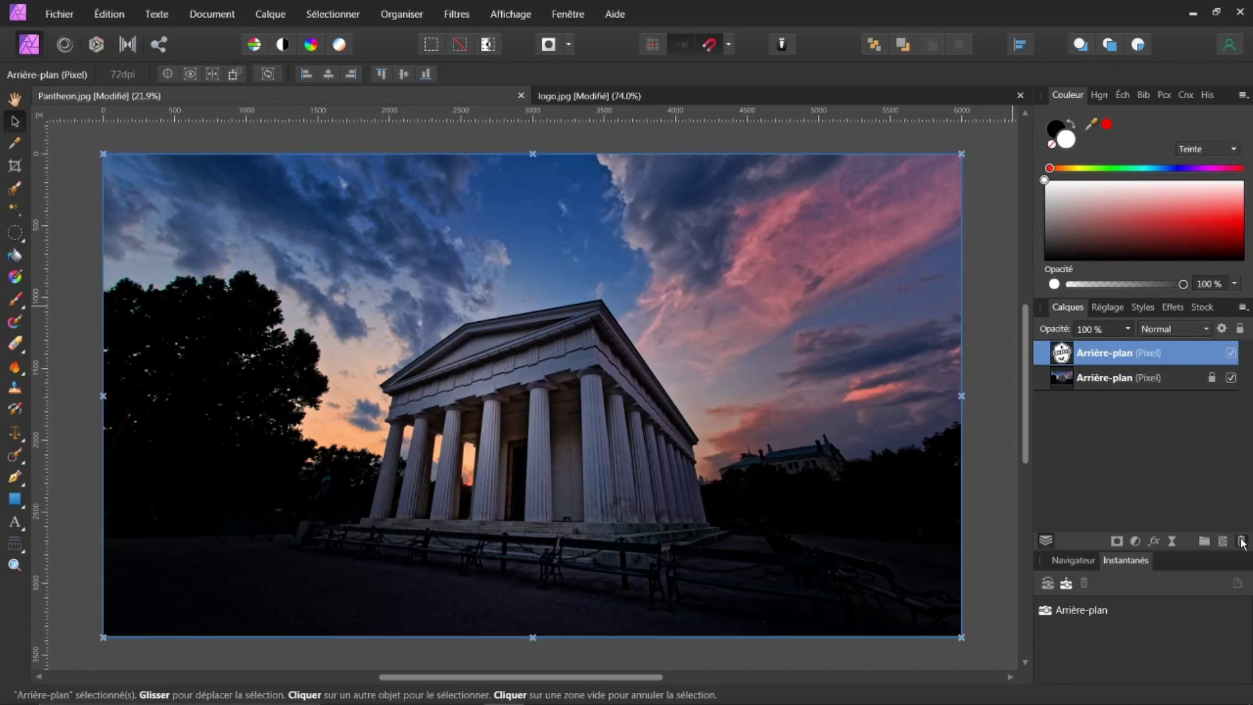
Roll the logo document's history back to the state Définir la sélection active, before the white areas were deleted
{"action": "left_click", "coordinate": [573, 100]}
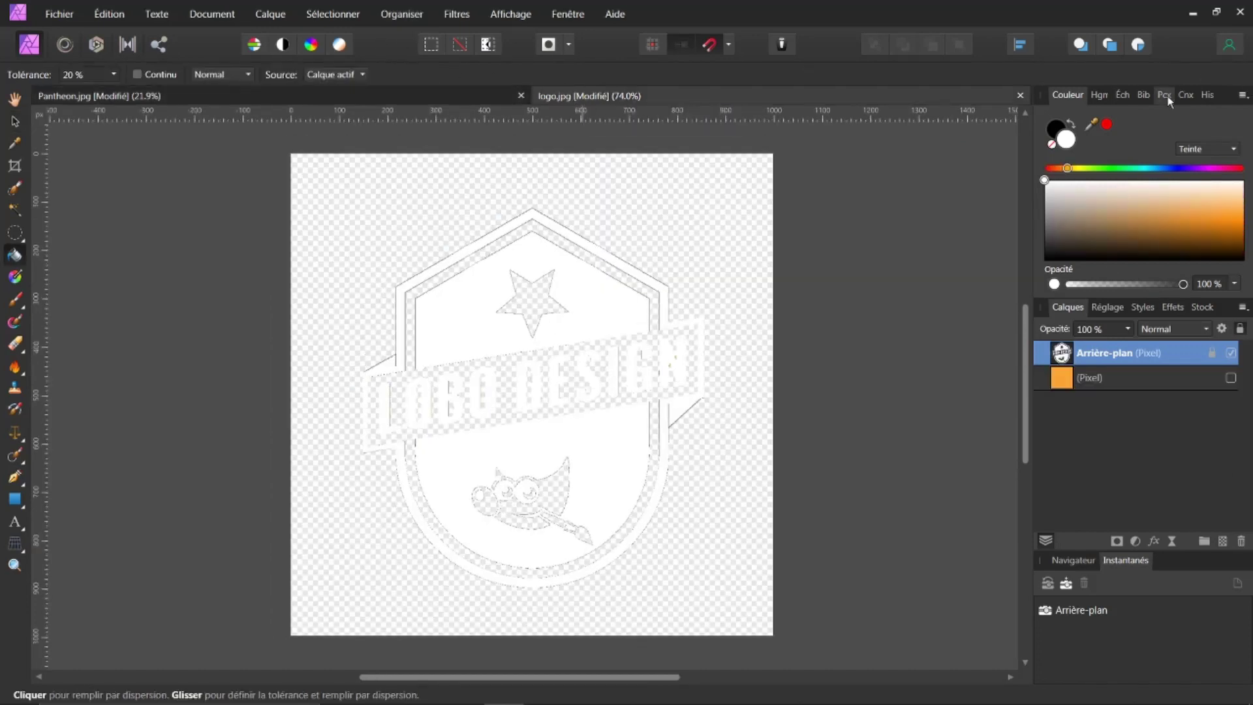
{"action": "left_click", "coordinate": [1208, 96]}
{"action": "left_click", "coordinate": [1164, 120]}
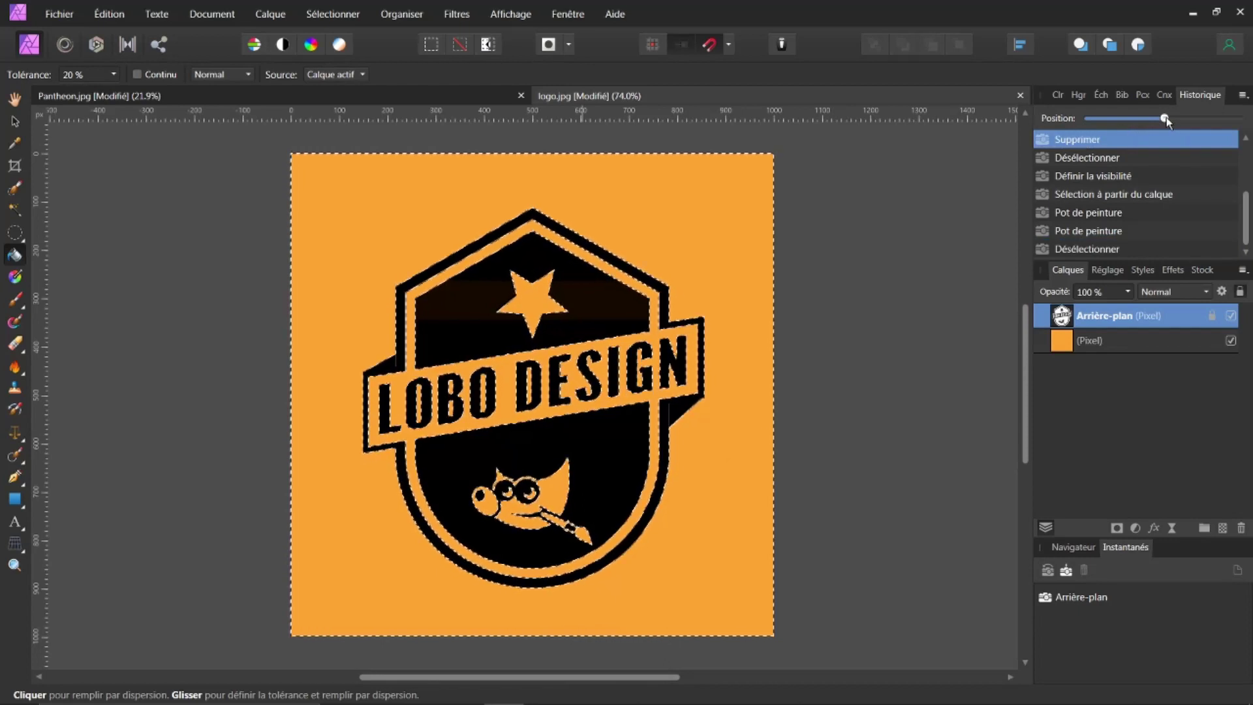
{"action": "left_click_drag", "start_coordinate": [1165, 119], "coordinate": [1088, 118]}
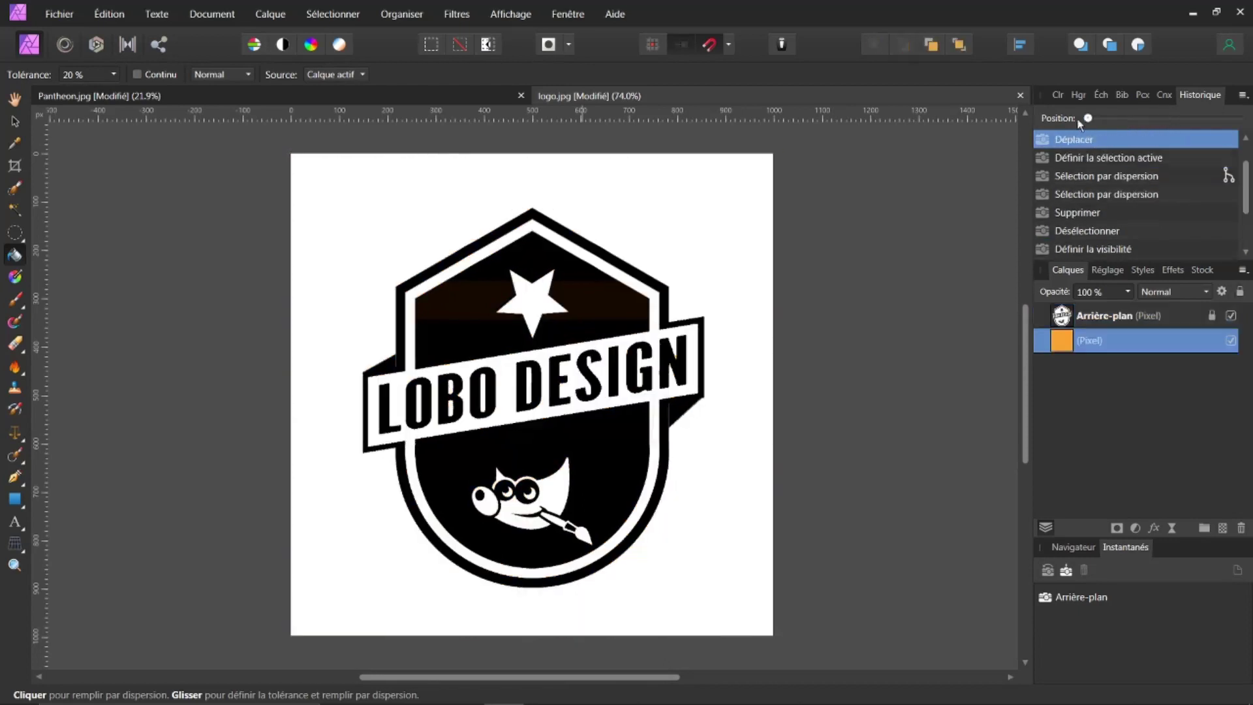
{"action": "left_click", "coordinate": [1075, 159]}
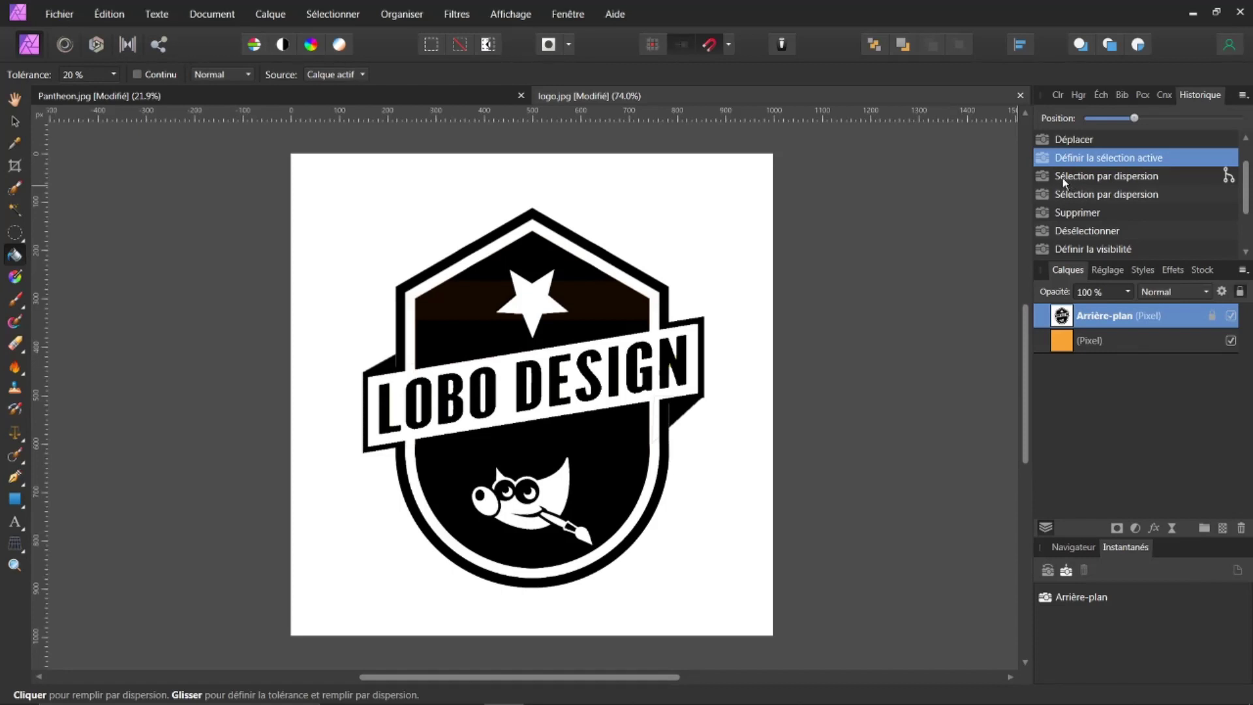
{"action": "left_click", "coordinate": [1058, 96]}
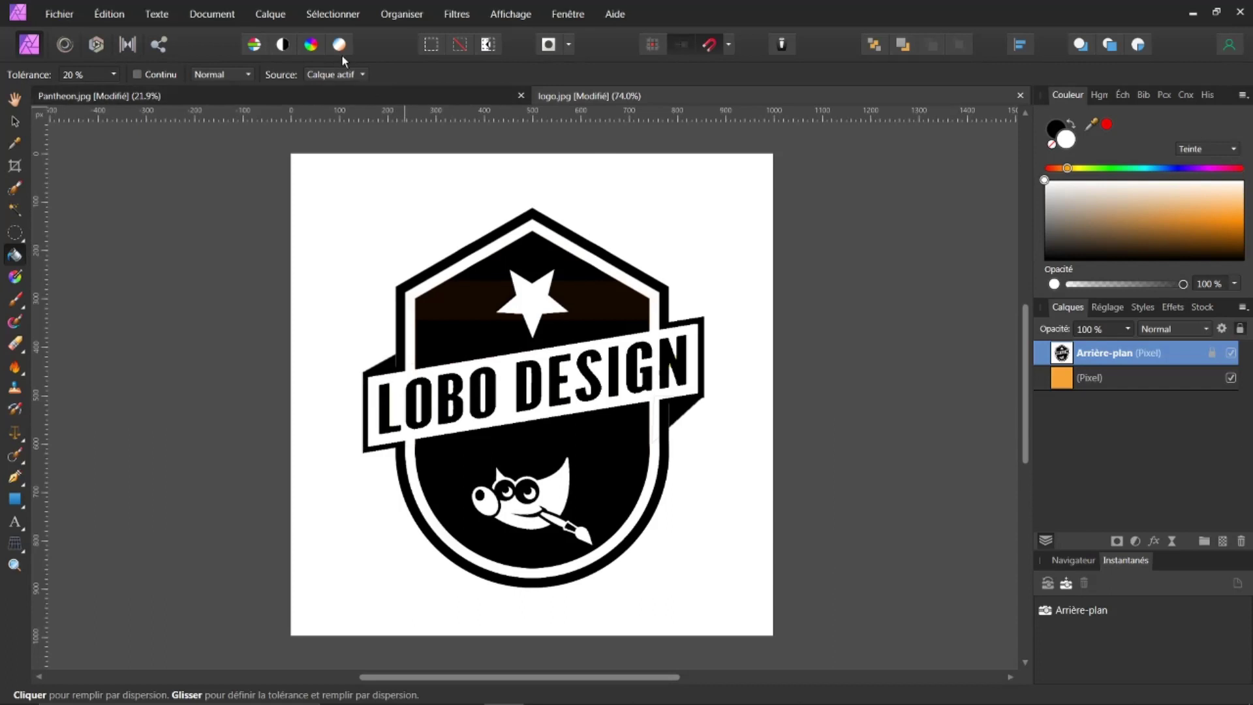
Invert the Arrière-plan layer's colours and delete all black areas with a non-contiguous 20% flood selection, clearing the selection
{"action": "left_click", "coordinate": [267, 15]}
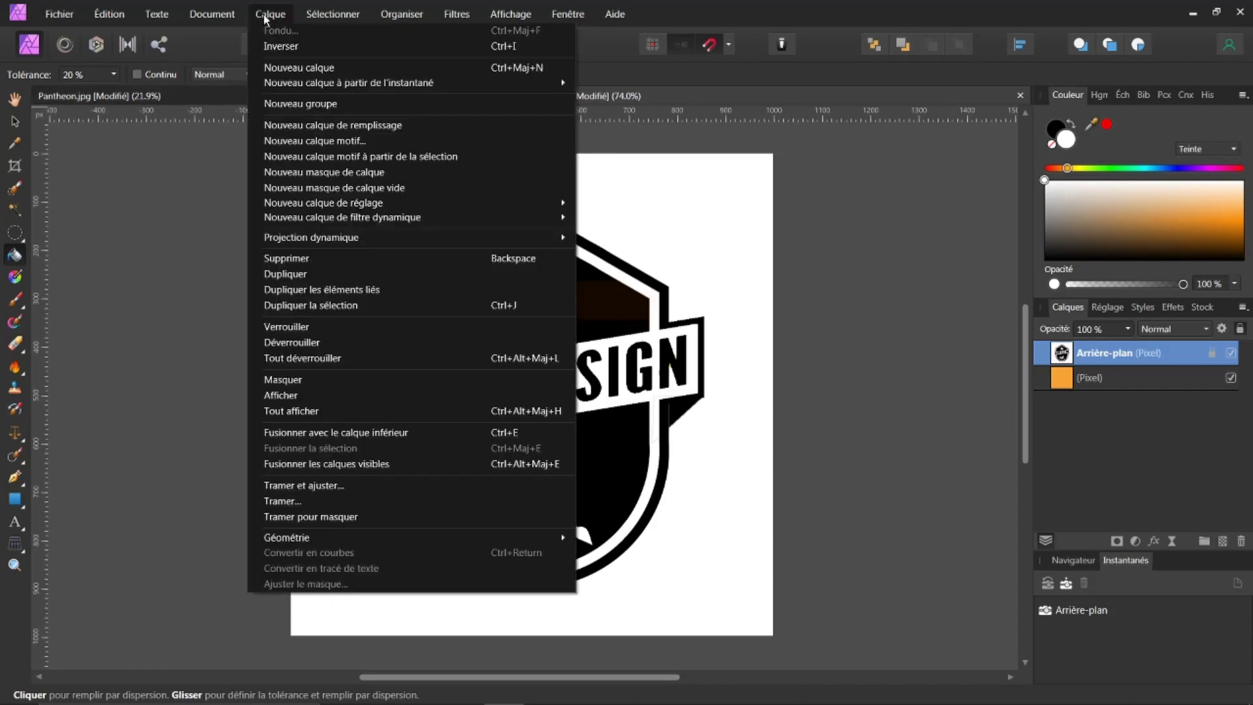
{"action": "left_click", "coordinate": [277, 47]}
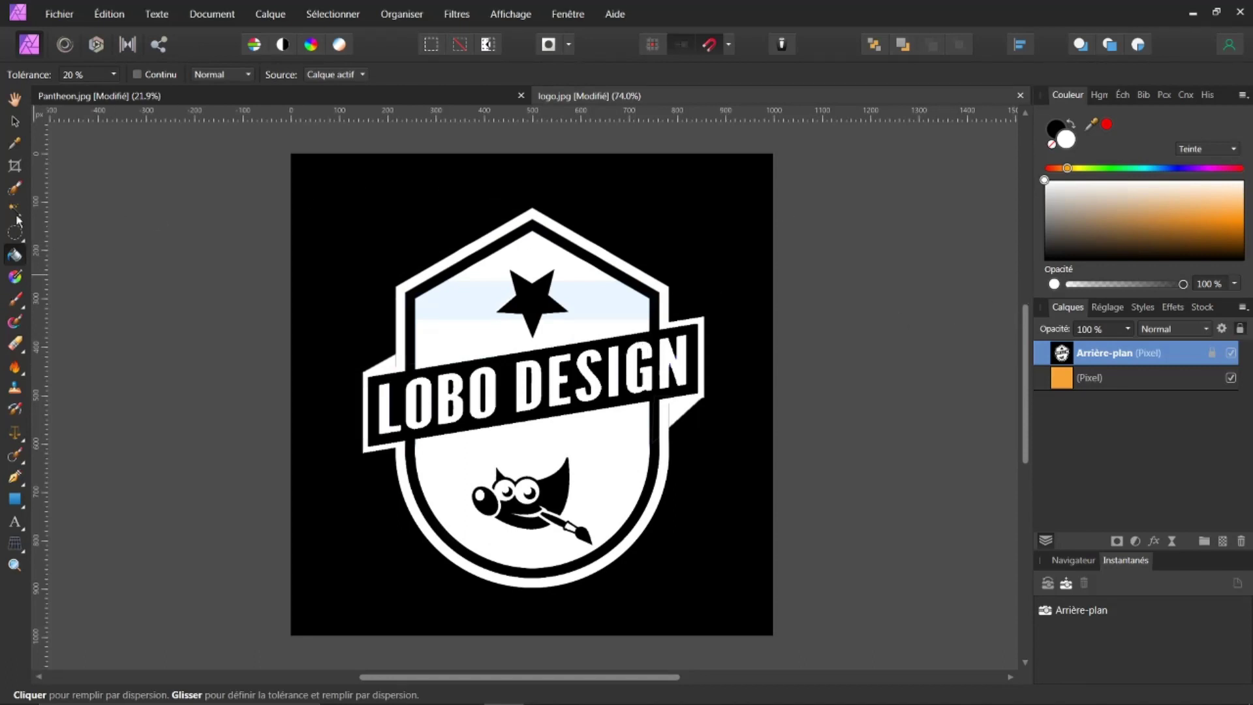
{"action": "left_click", "coordinate": [12, 212]}
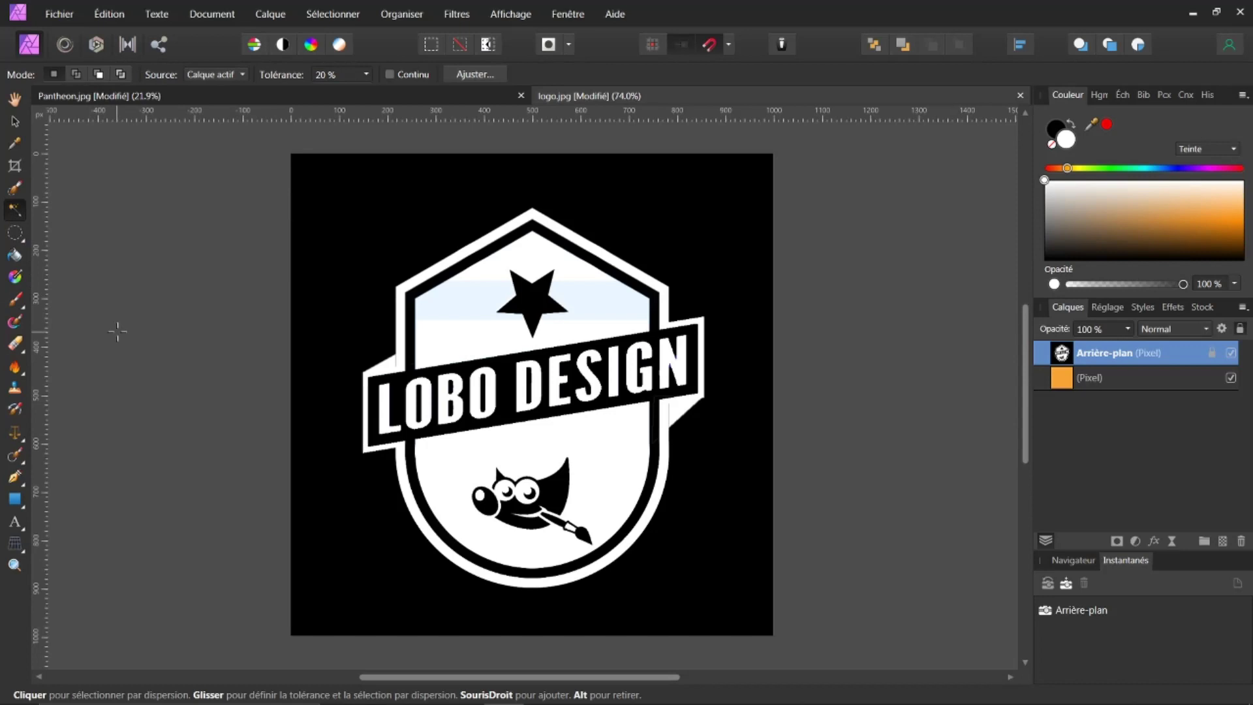
{"action": "left_click", "coordinate": [404, 198]}
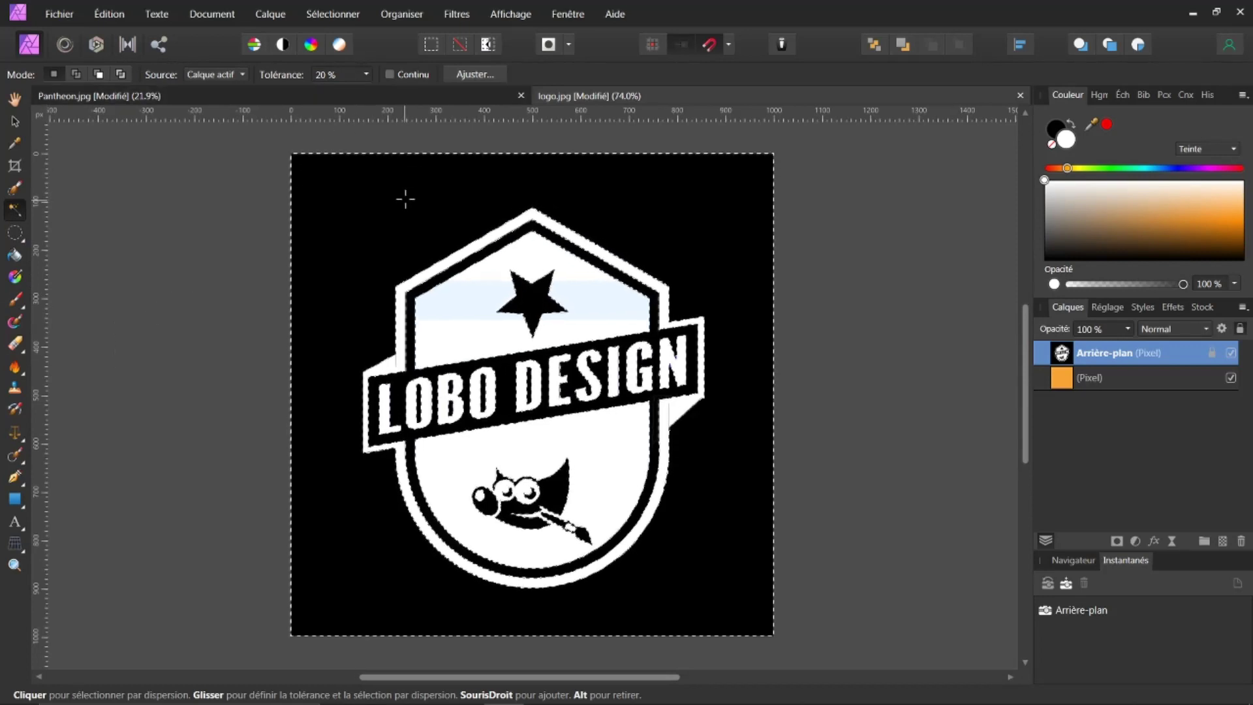
{"action": "key", "text": "Delete"}
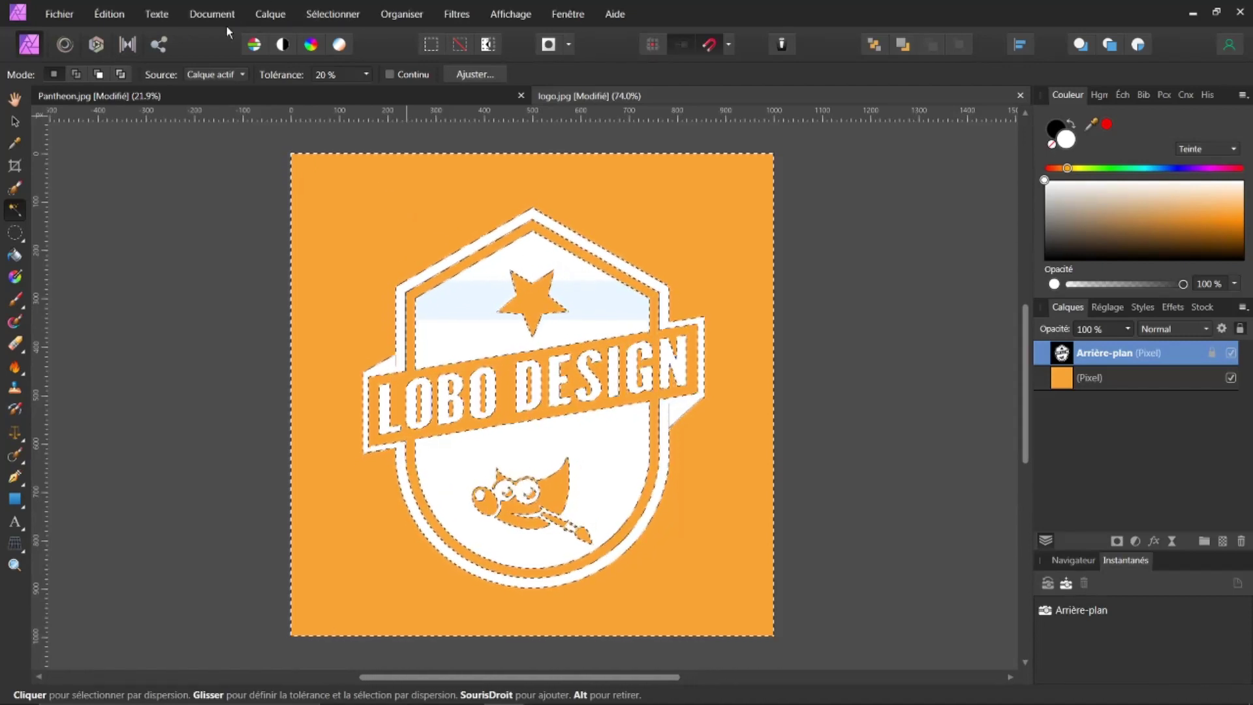
{"action": "left_click", "coordinate": [332, 14]}
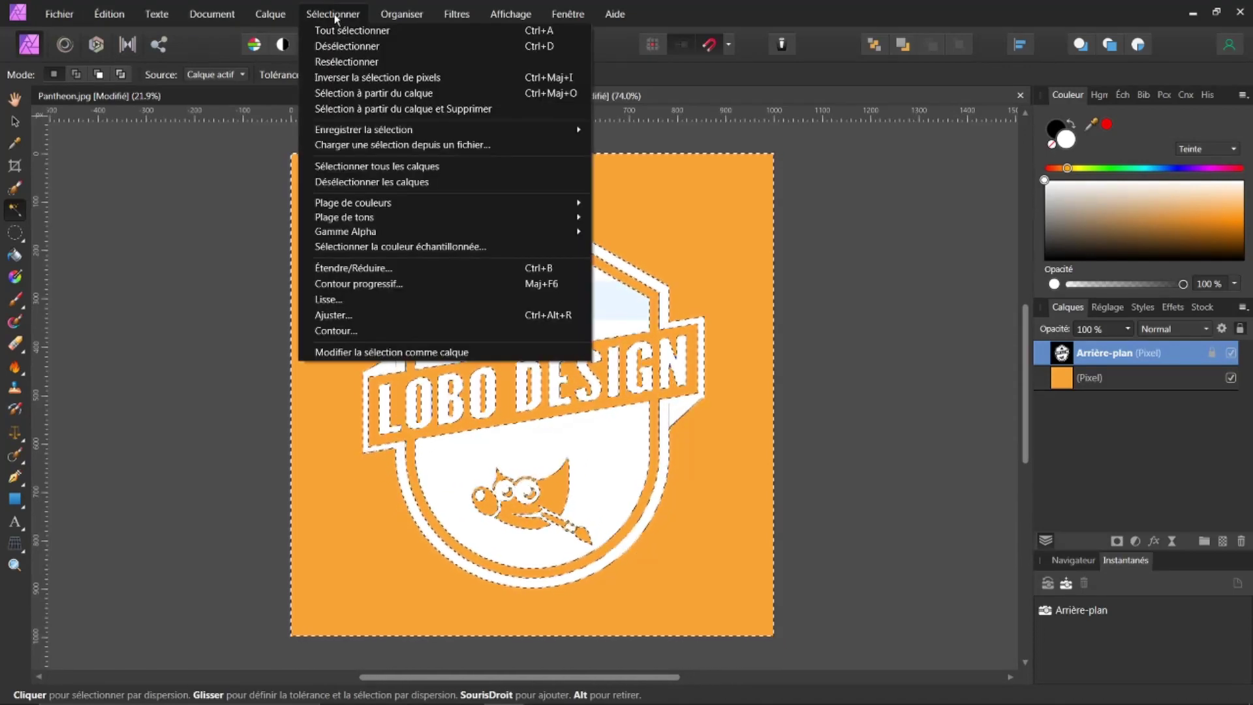
{"action": "left_click", "coordinate": [335, 46]}
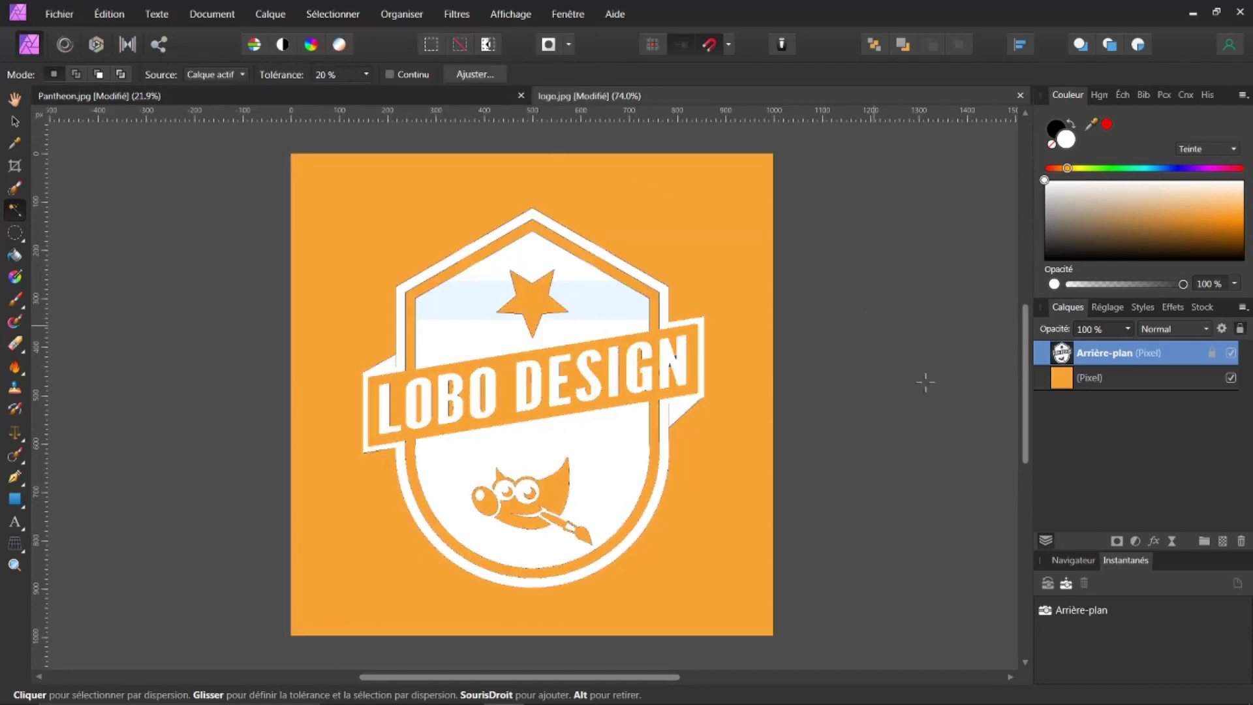
Hide the orange pixel layer beneath the inverted logo and delete it
{"action": "left_click", "coordinate": [1071, 376]}
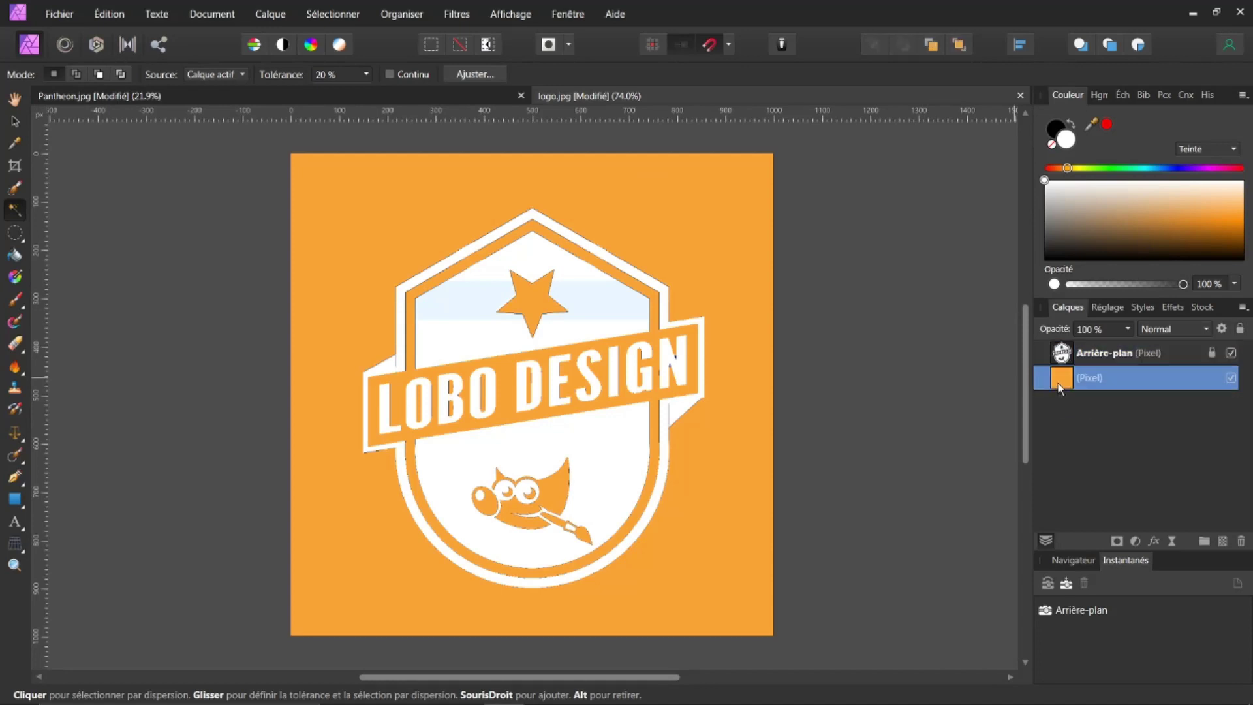
{"action": "left_click", "coordinate": [1230, 378]}
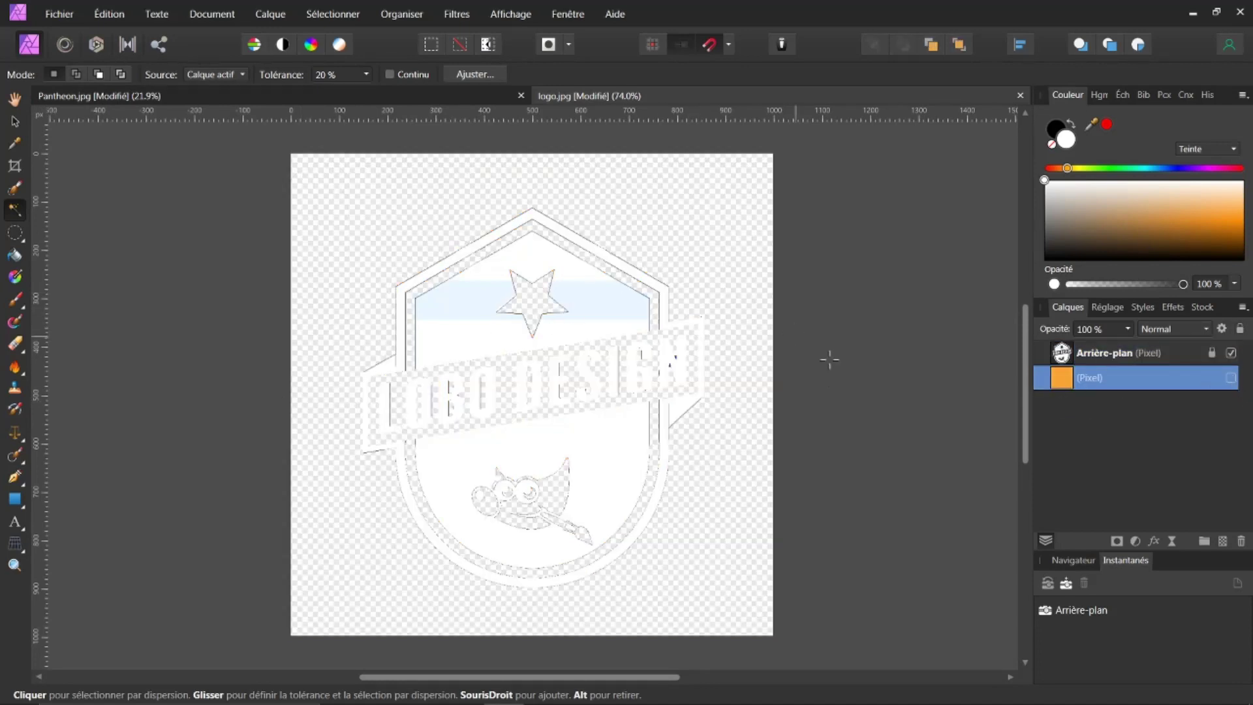
{"action": "double_click", "coordinate": [1197, 379]}
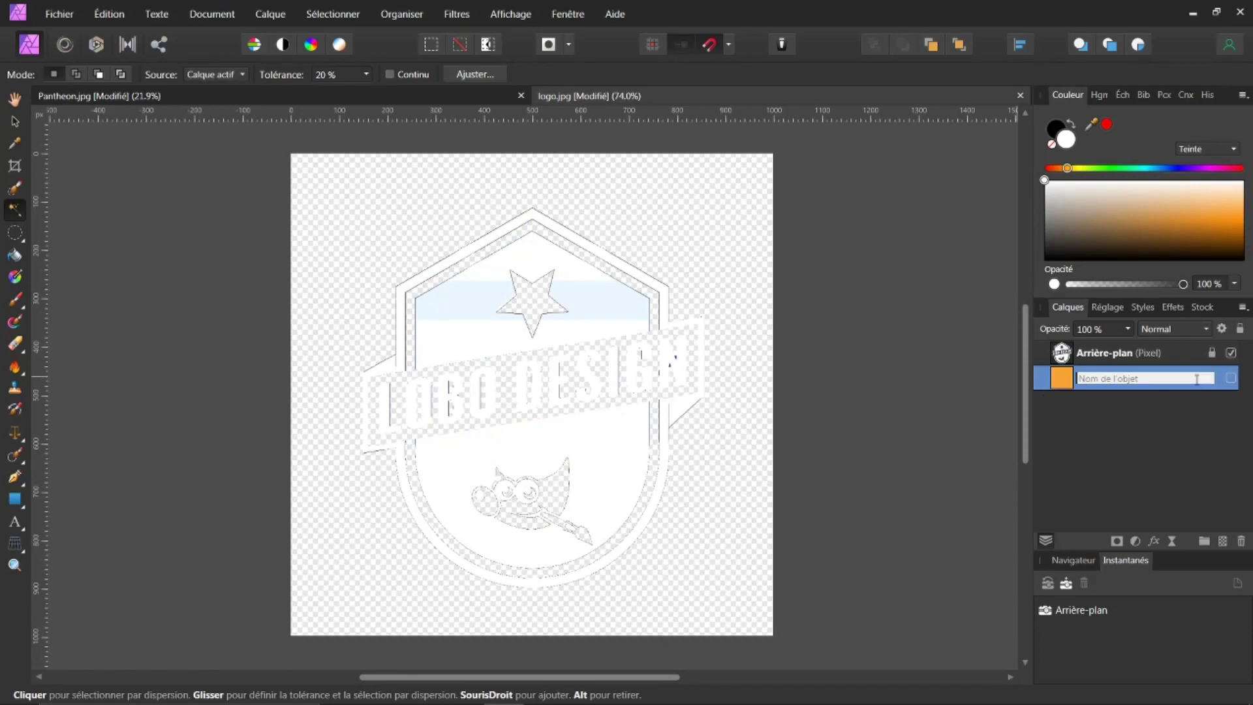
{"action": "left_click", "coordinate": [1241, 542]}
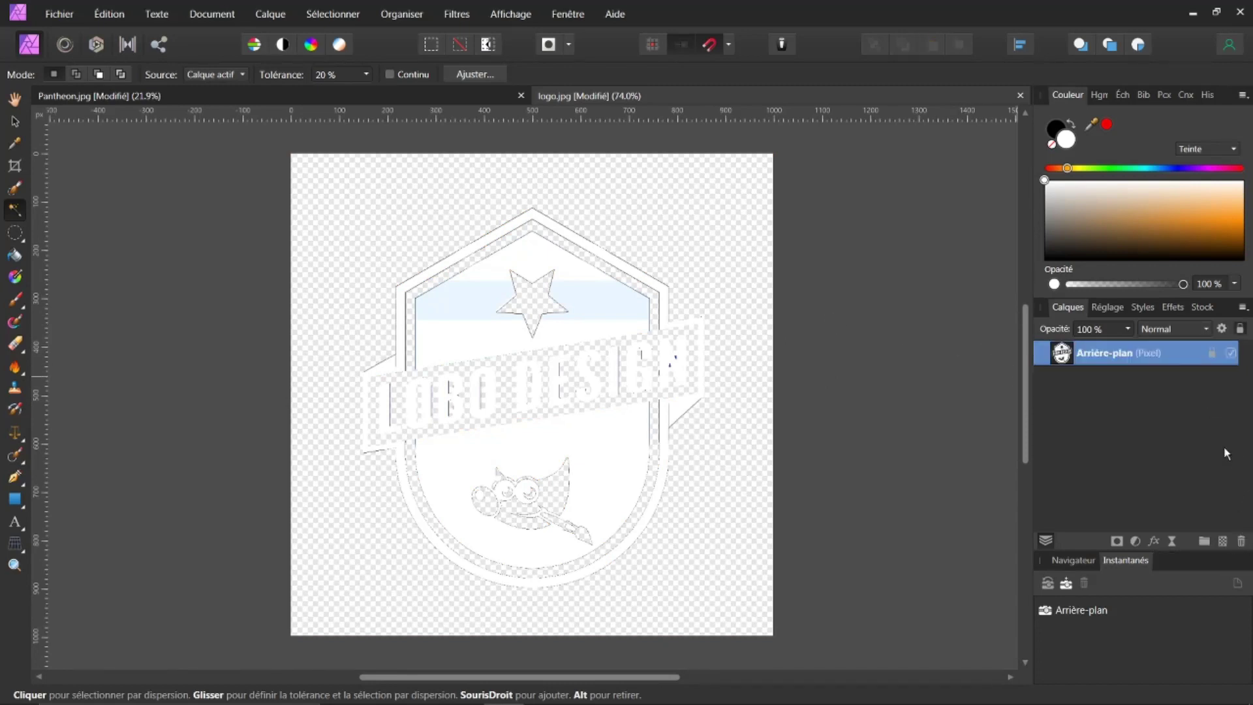
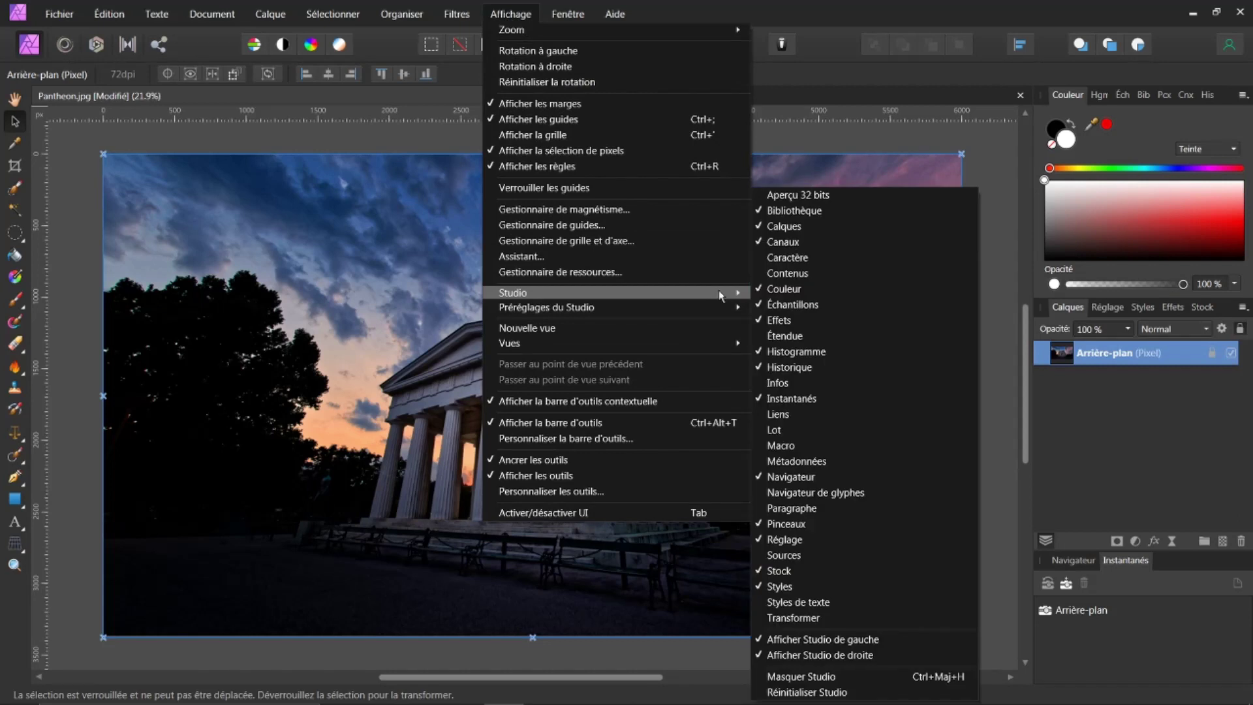
Display the macro recorder and the macro library, and look through the Macros category's options
{"action": "left_click", "coordinate": [780, 445]}
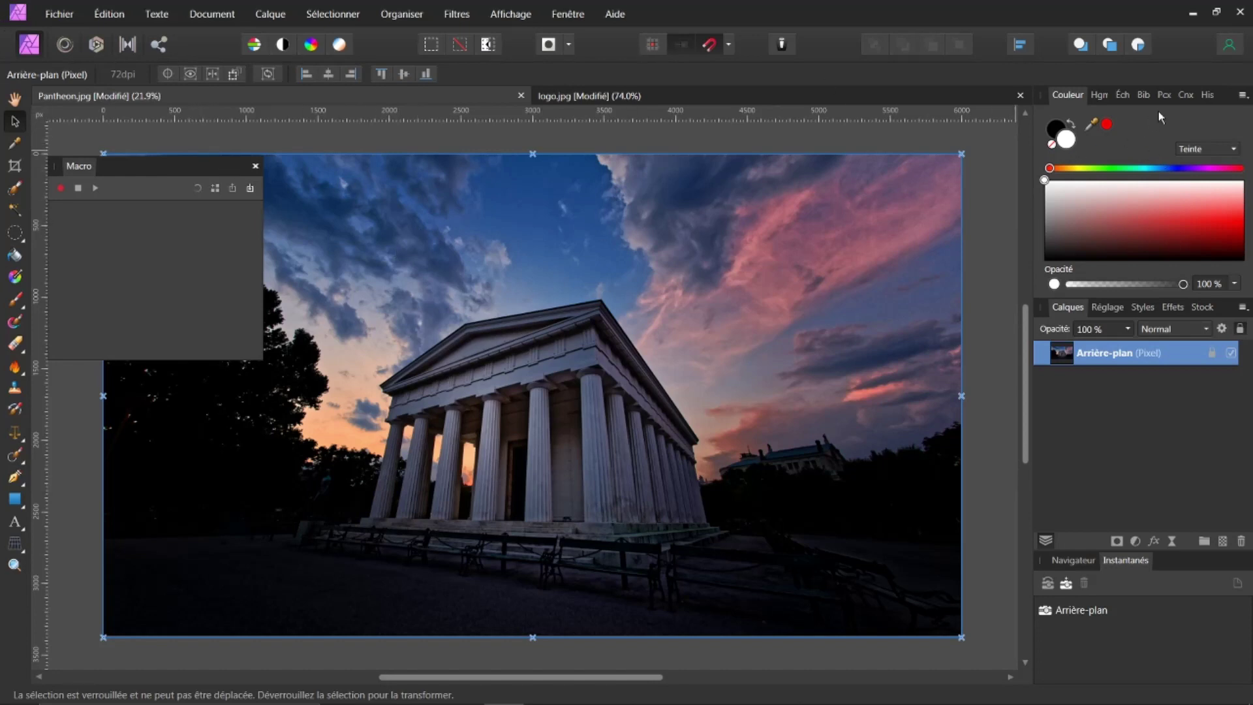
{"action": "left_click", "coordinate": [1141, 97]}
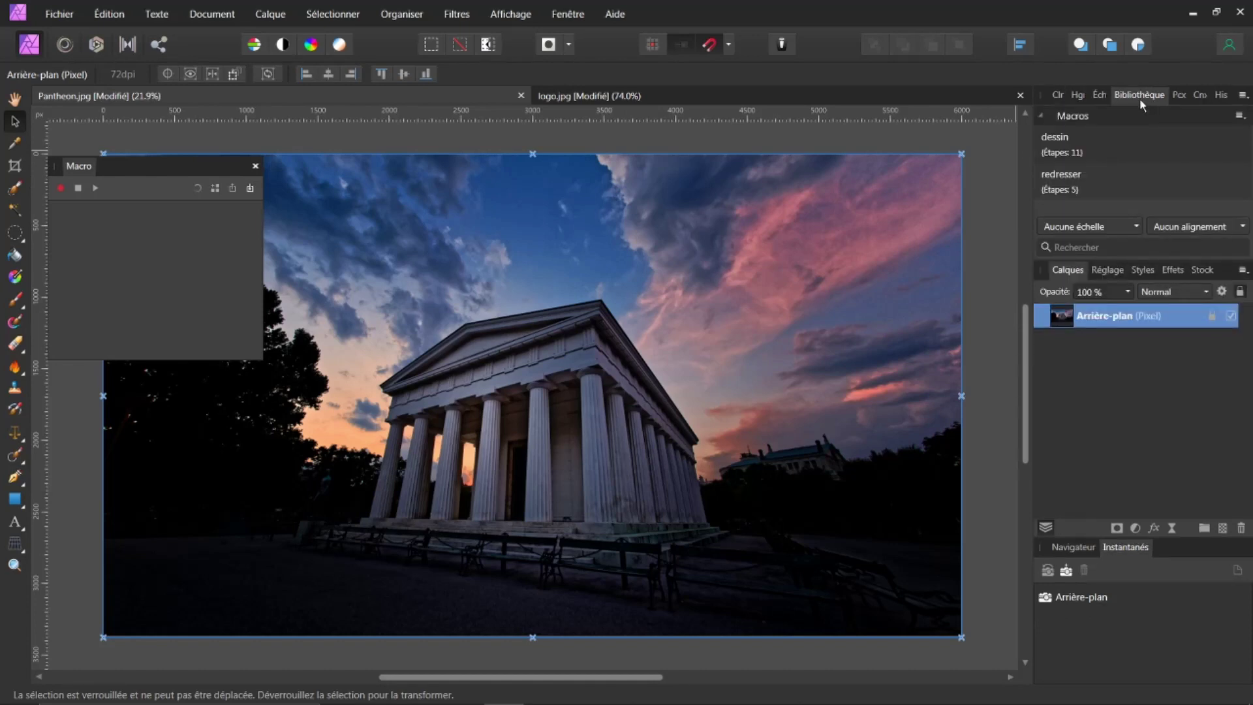
{"action": "left_click", "coordinate": [1239, 116]}
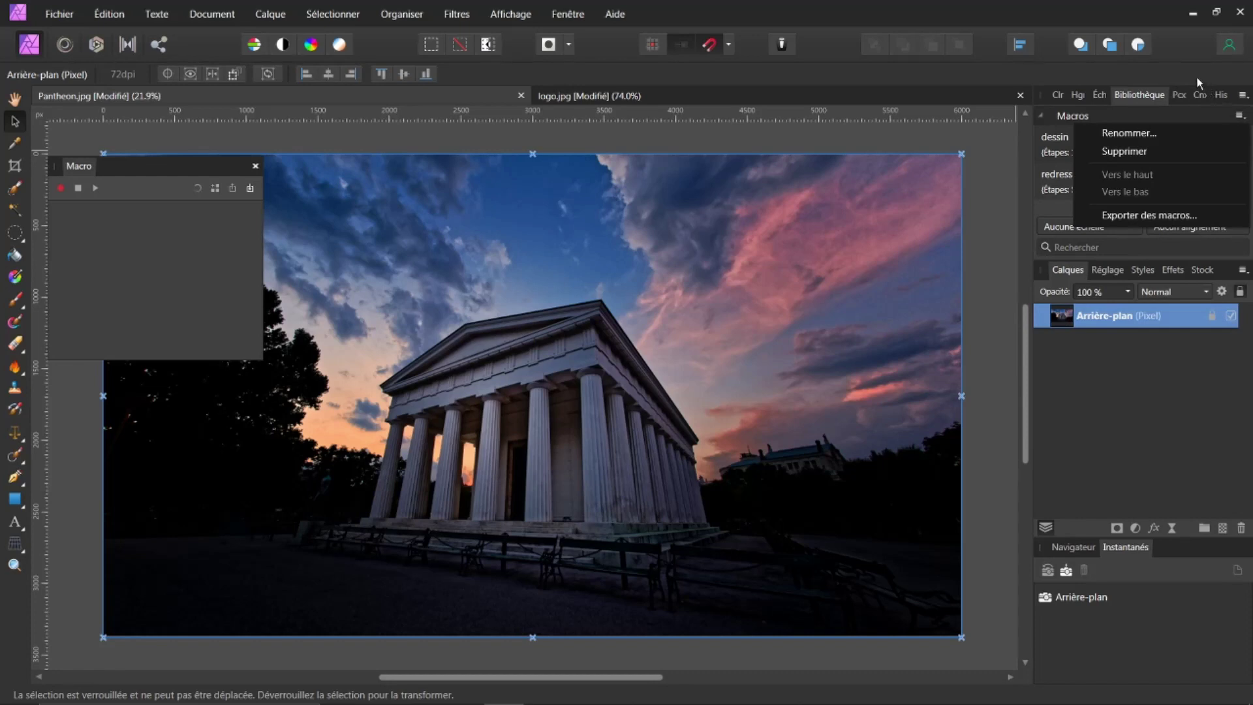
{"action": "left_click", "coordinate": [1135, 98]}
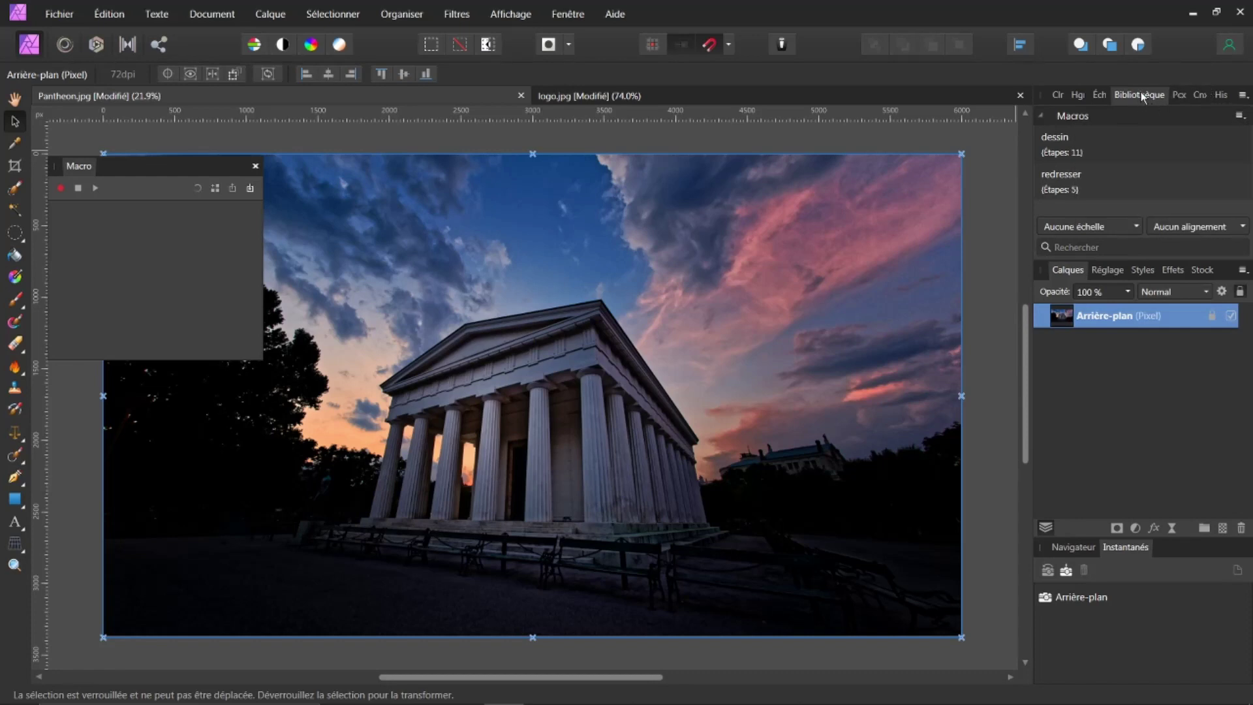
Create a new category in the macro library and rename it test
{"action": "left_click", "coordinate": [1243, 96]}
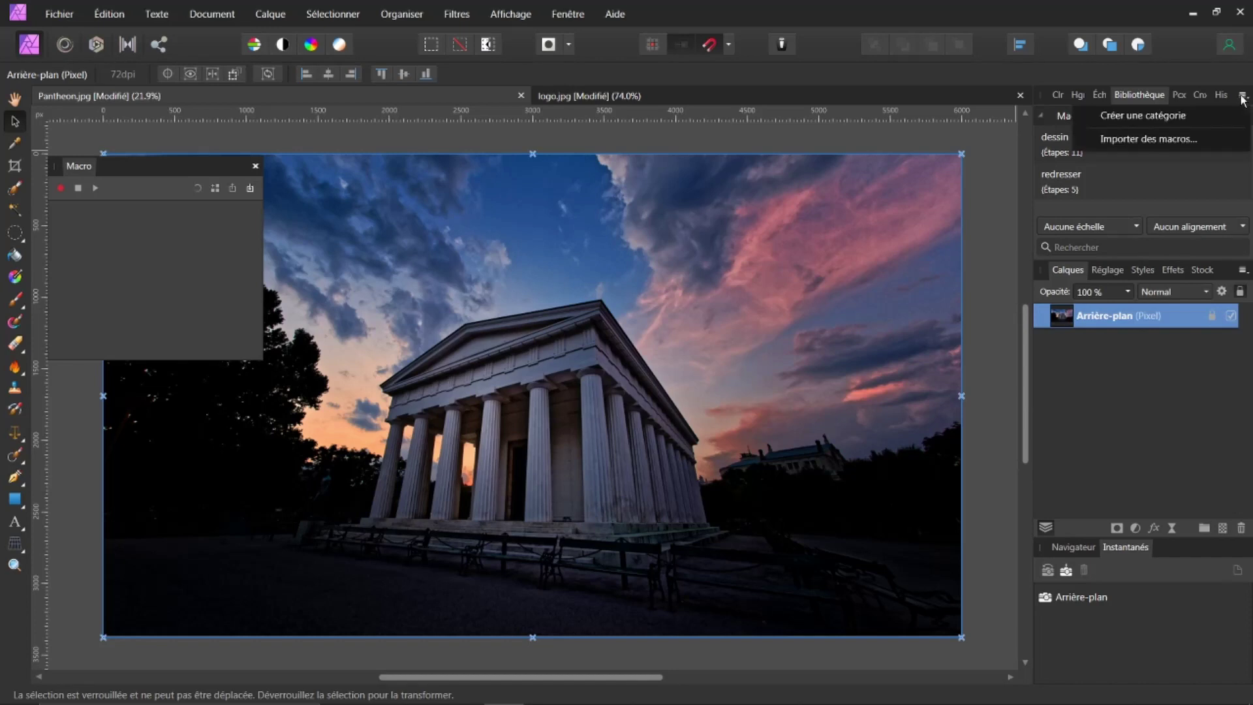
{"action": "left_click", "coordinate": [1158, 115]}
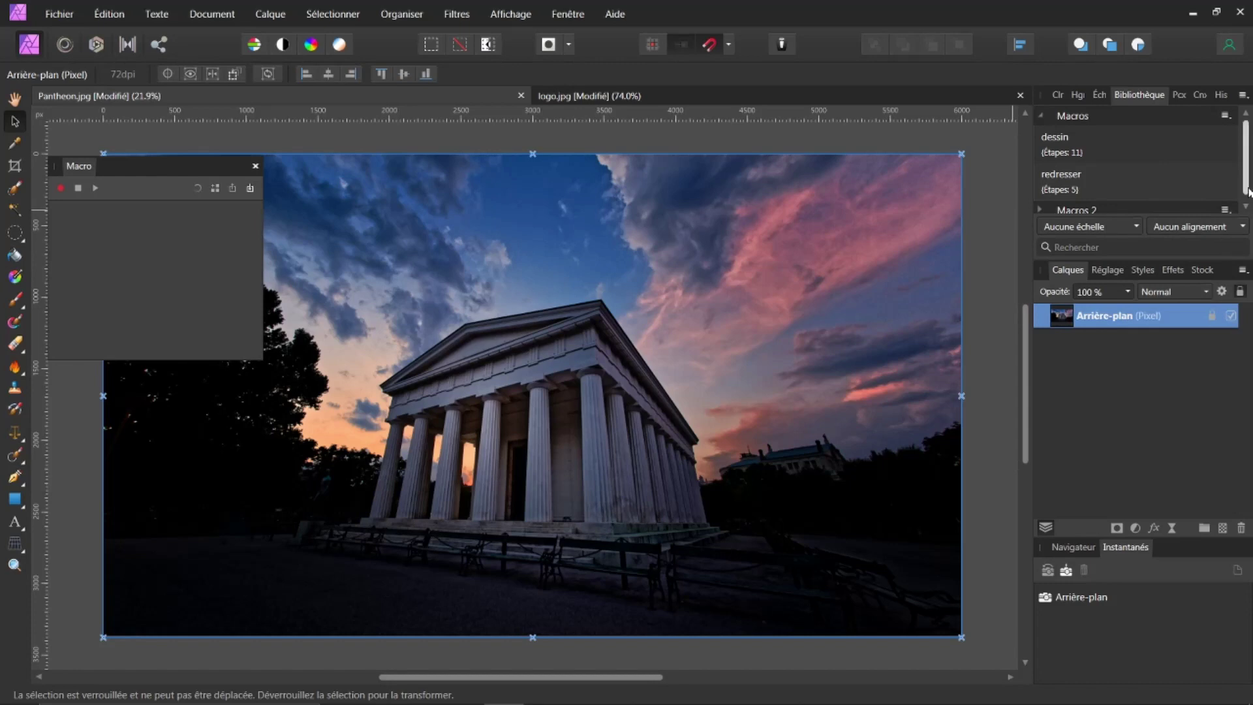
{"action": "scroll", "coordinate": [1074, 187], "scroll_direction": "down", "scroll_amount": 1}
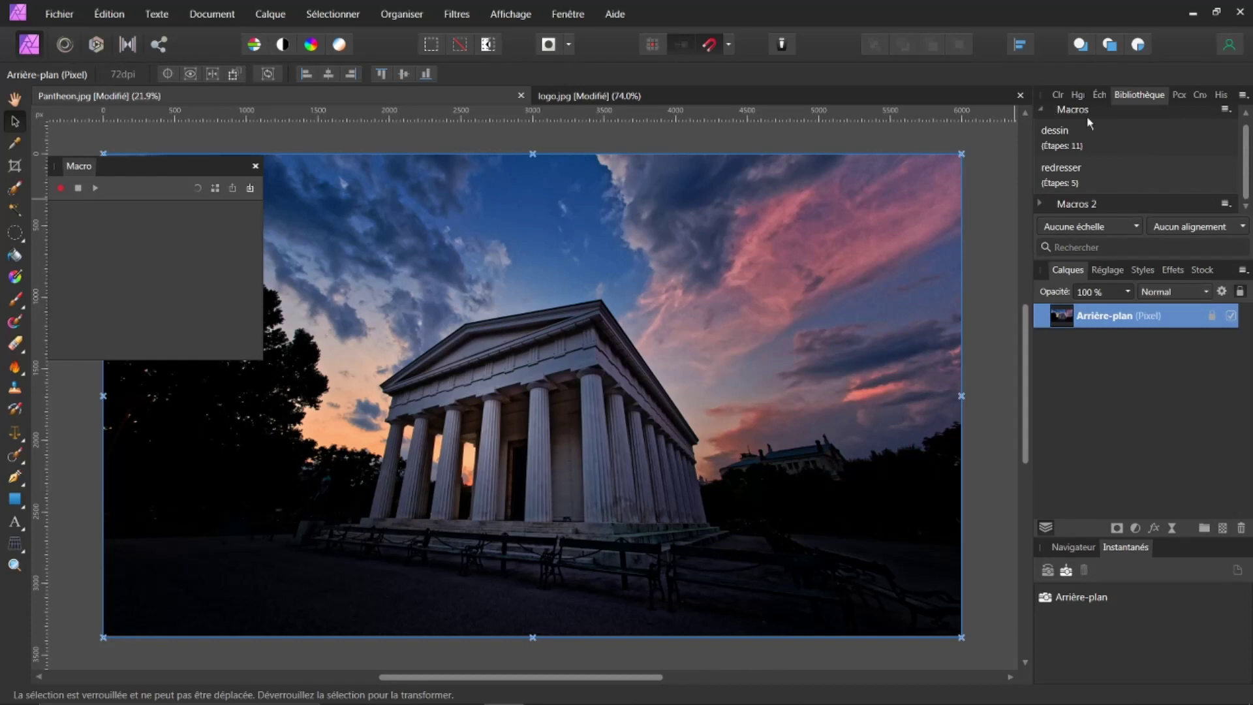
{"action": "left_click", "coordinate": [1225, 205]}
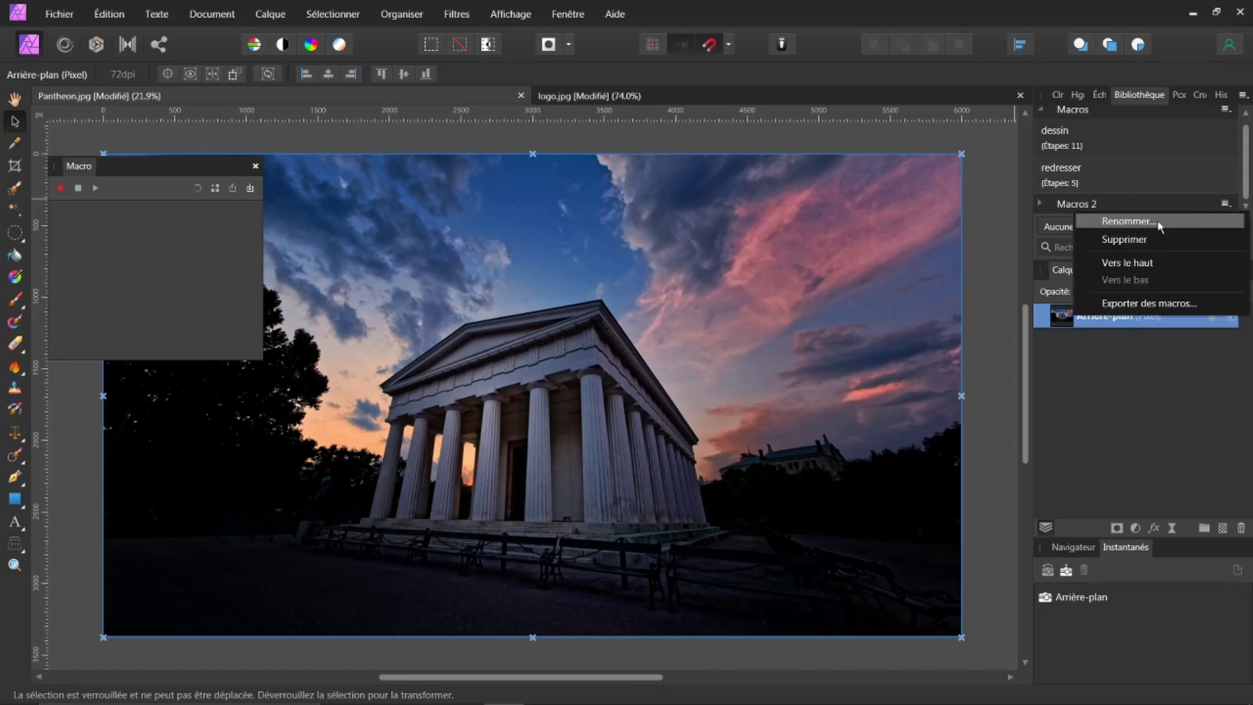
{"action": "left_click", "coordinate": [1128, 221]}
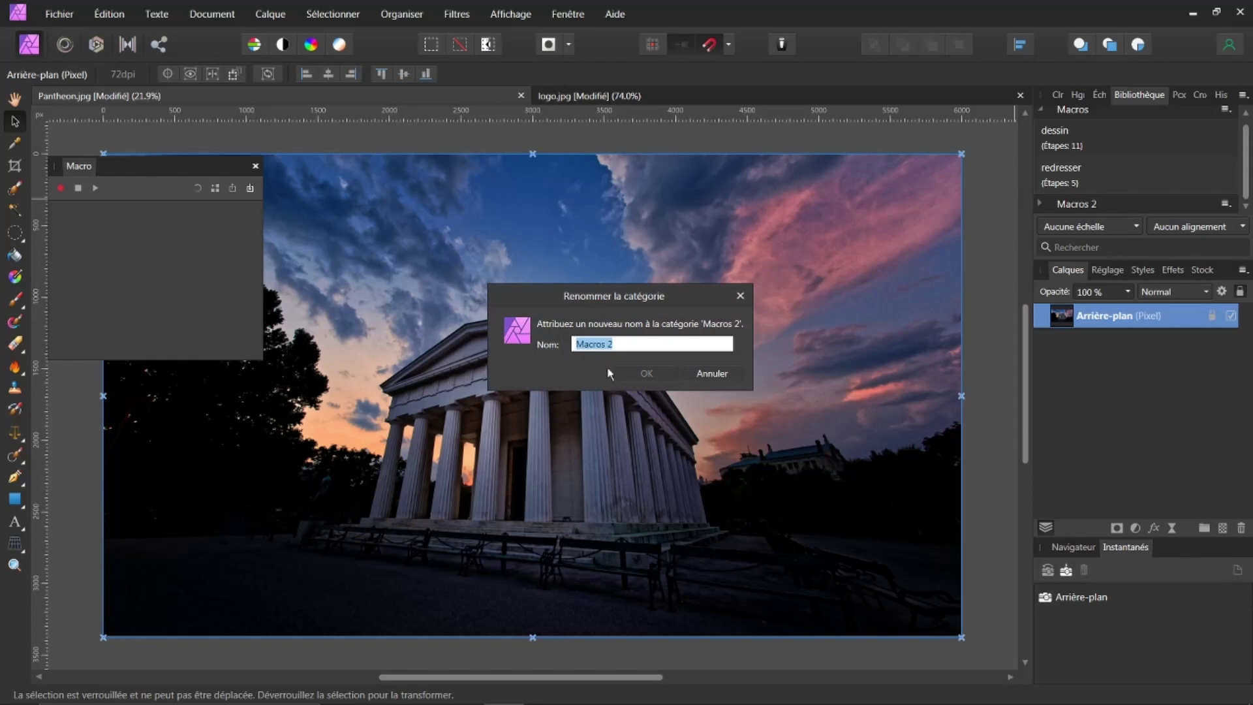
{"action": "type", "text": "test"}
{"action": "left_click", "coordinate": [644, 373]}
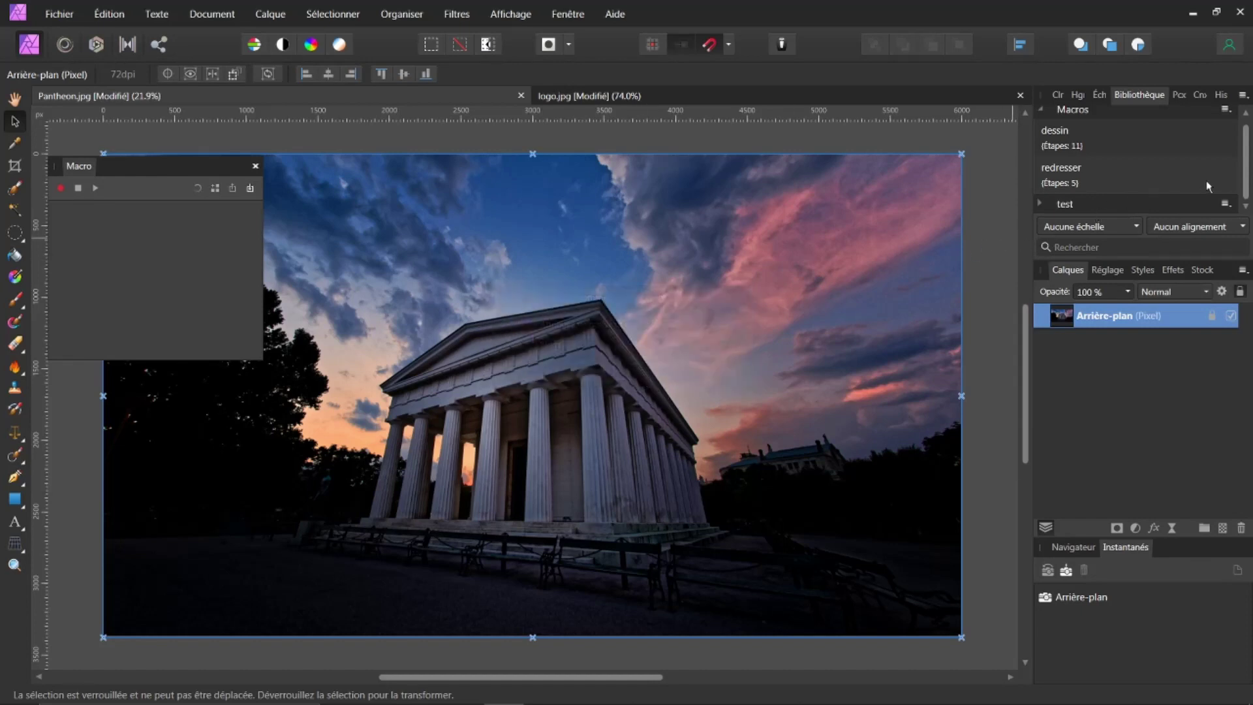
Collapse the Macros category in the library and deselect the Pantheon photo's layer
{"action": "scroll", "coordinate": [1118, 119], "scroll_direction": "up", "scroll_amount": 1}
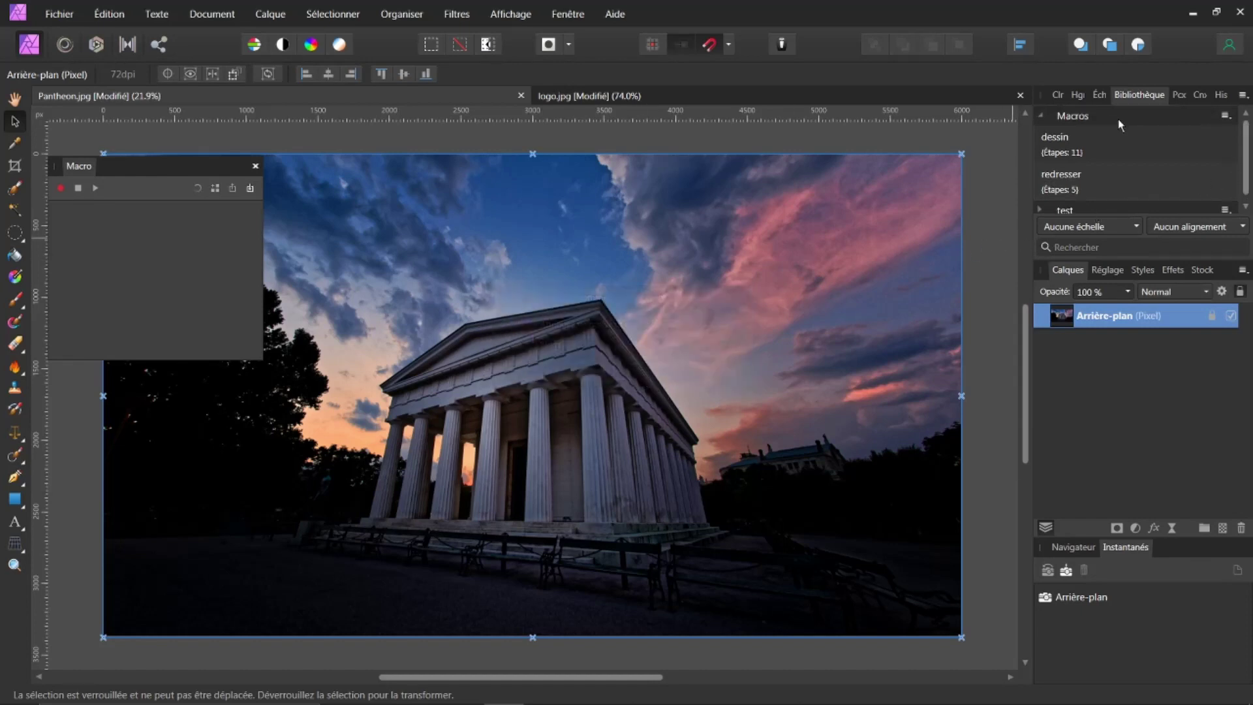
{"action": "left_click", "coordinate": [1040, 116]}
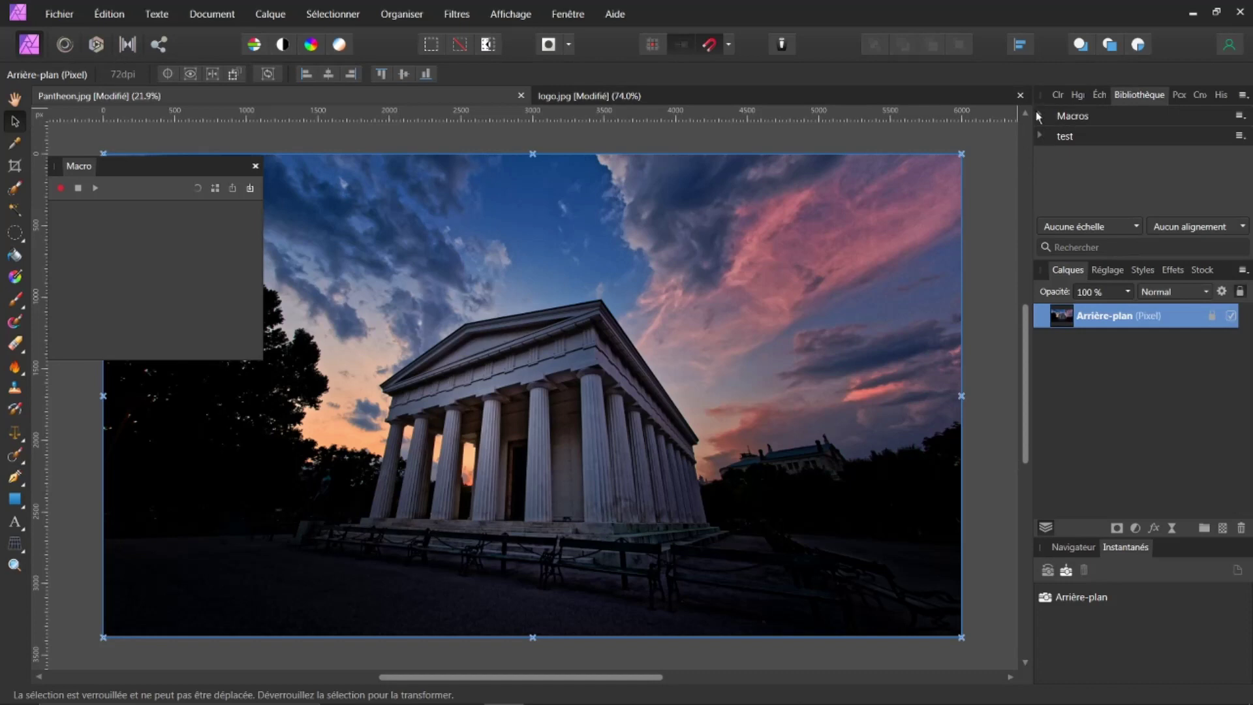
{"action": "left_click", "coordinate": [1244, 97]}
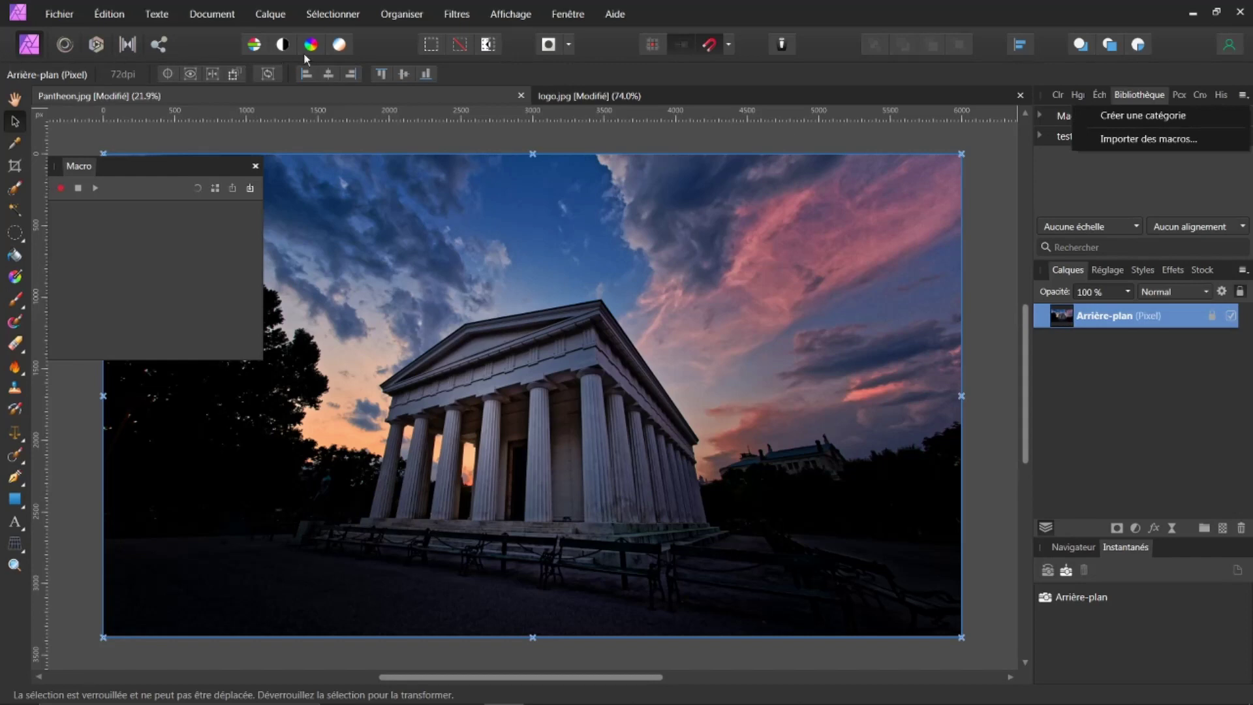
{"action": "left_click", "coordinate": [699, 138]}
{"action": "left_click", "coordinate": [698, 138]}
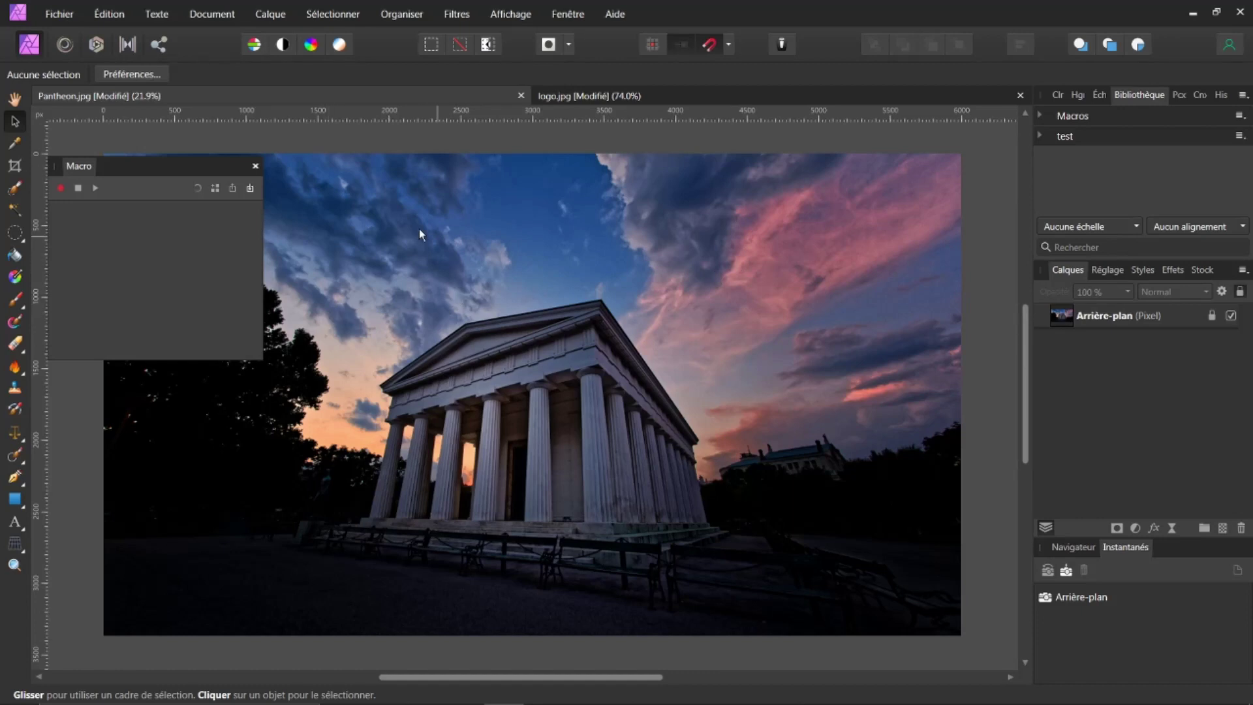
Start recording a macro on the Pantheon photo, pasting the white logo and shrinking it proportionally to about half its size
{"action": "left_click", "coordinate": [61, 189]}
{"action": "left_click", "coordinate": [589, 100]}
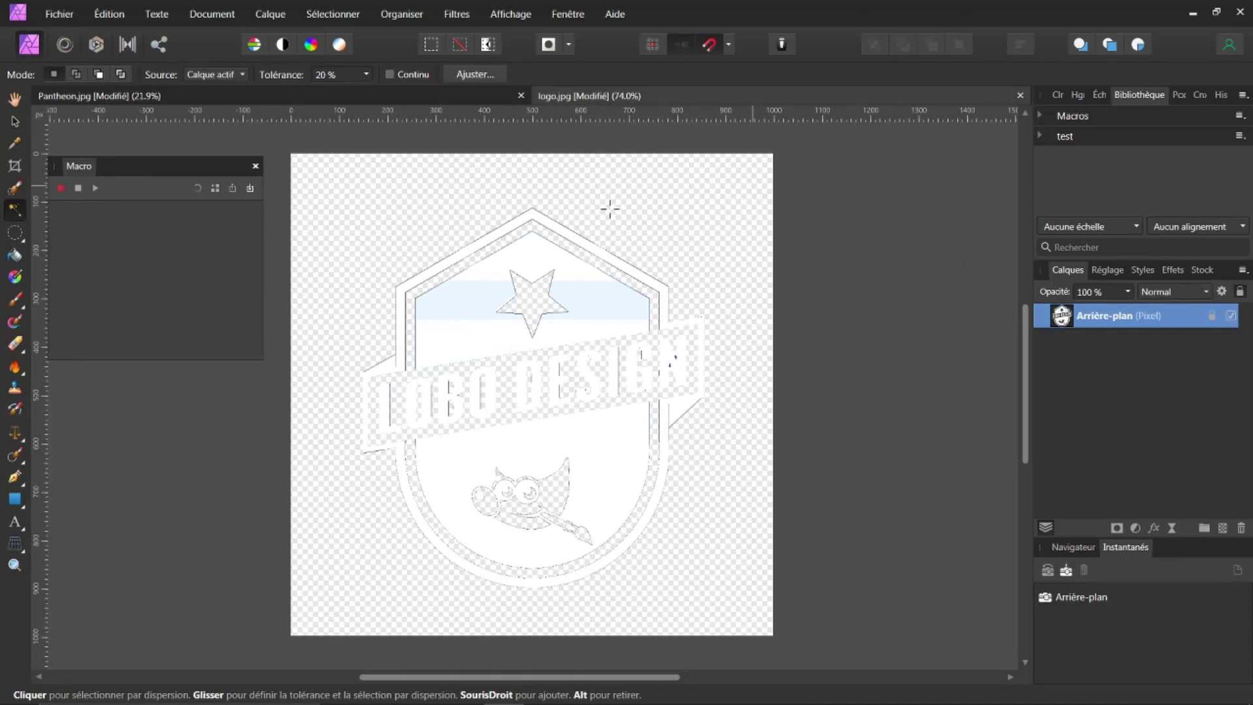
{"action": "left_click", "coordinate": [88, 96]}
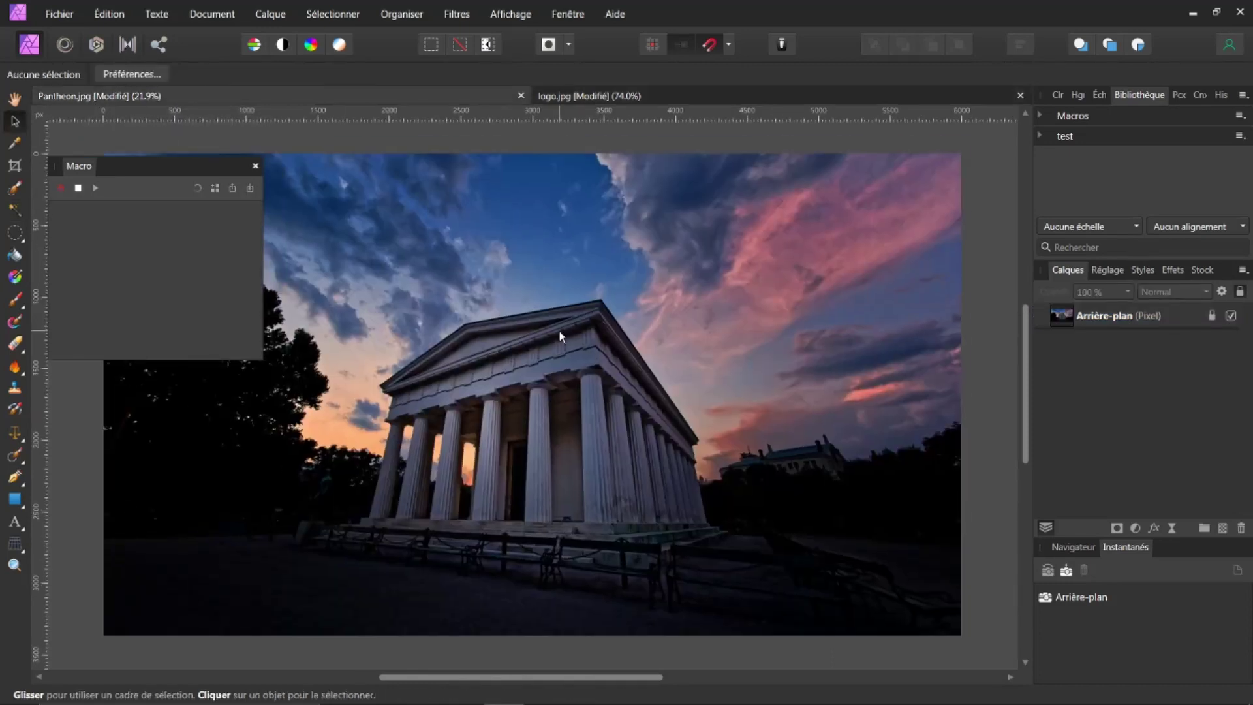
{"action": "key", "text": "ctrl+v"}
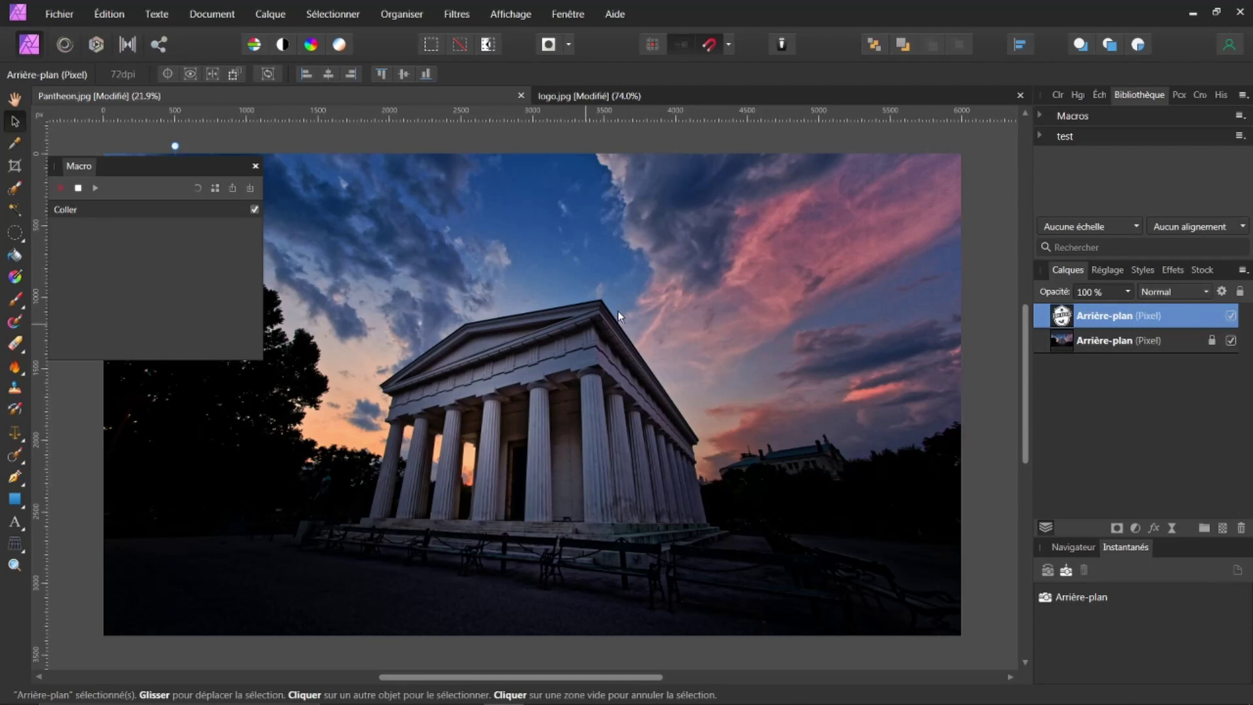
{"action": "left_click_drag", "start_coordinate": [194, 166], "coordinate": [184, 290]}
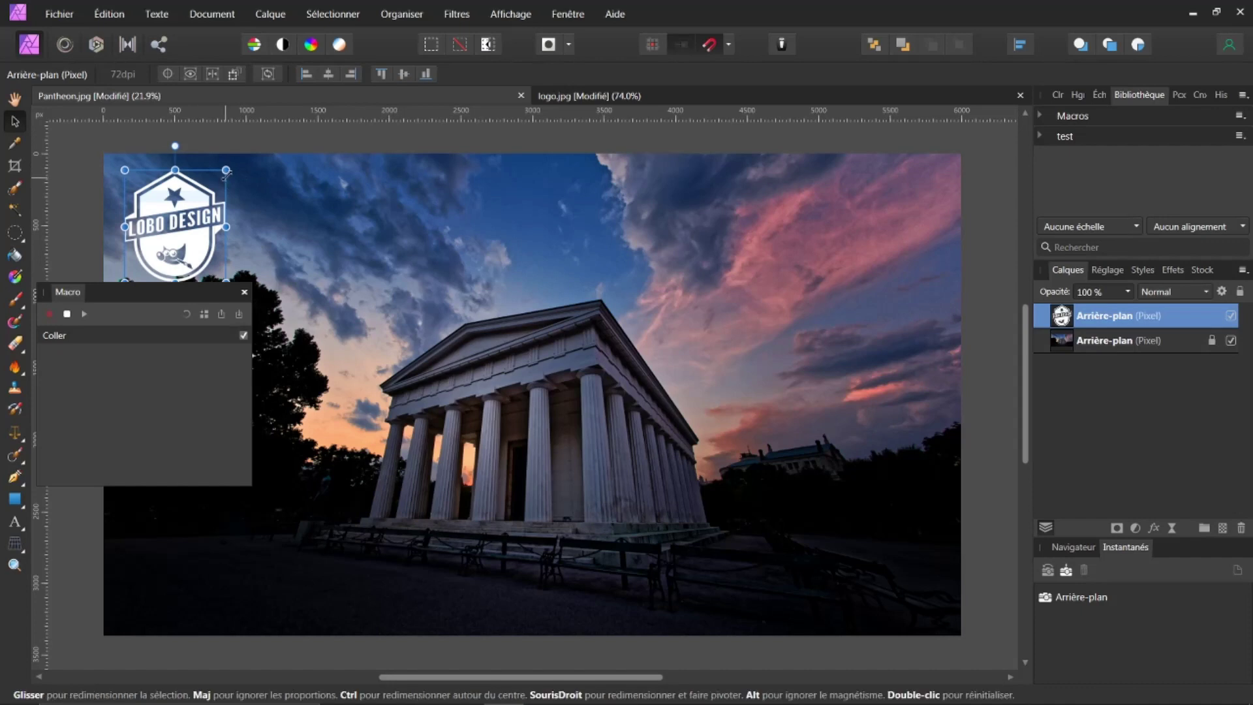
{"action": "left_click_drag", "start_coordinate": [227, 169], "coordinate": [179, 222]}
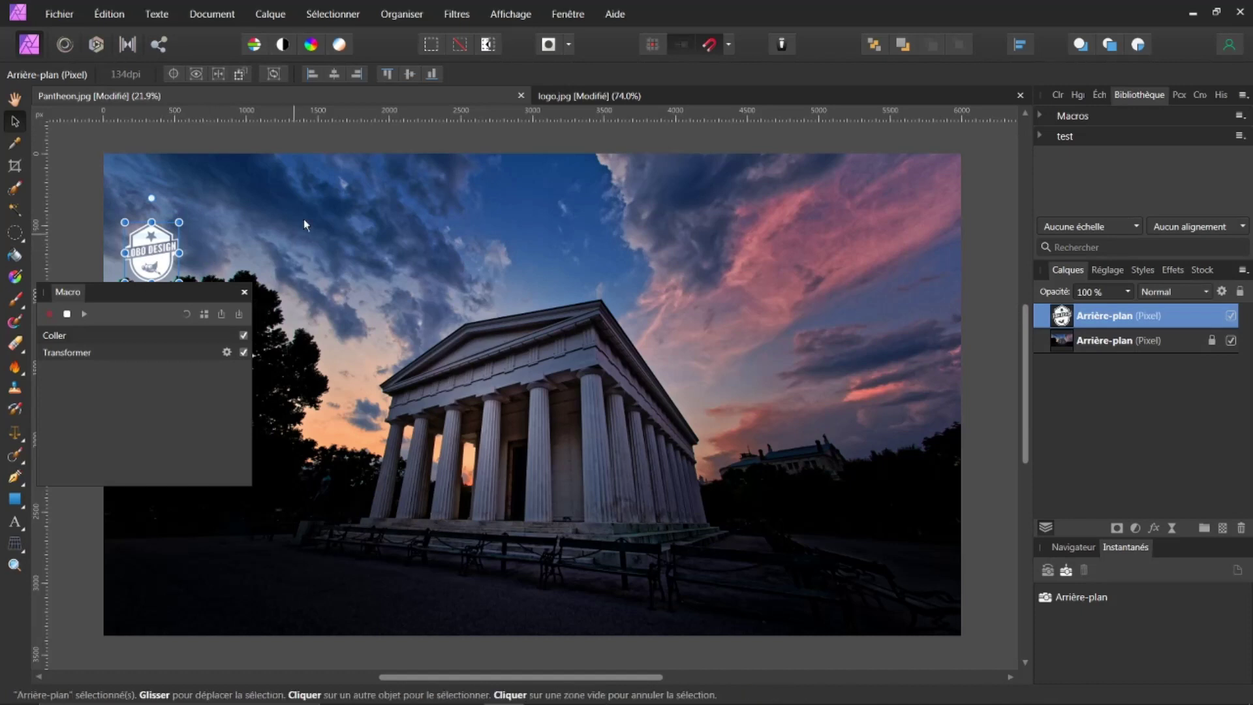
Align the logo to the photo's right and bottom edges and stop the macro recording
{"action": "left_click", "coordinate": [413, 16]}
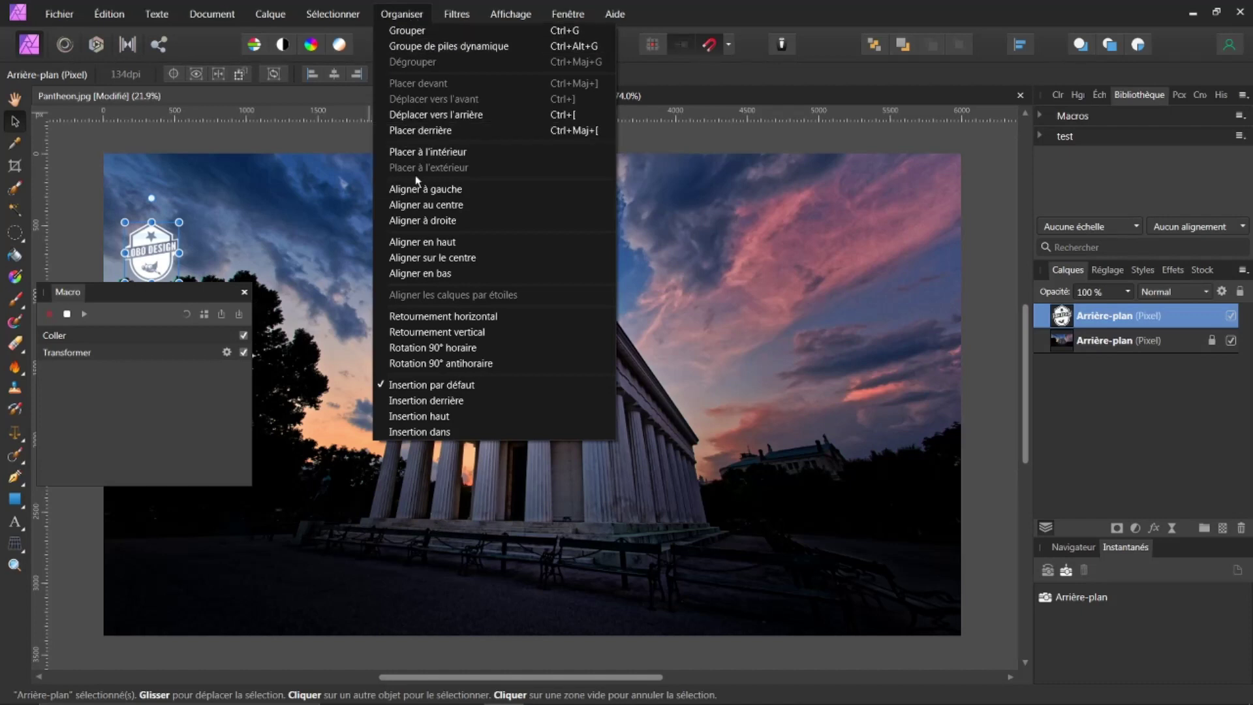
{"action": "left_click", "coordinate": [412, 222]}
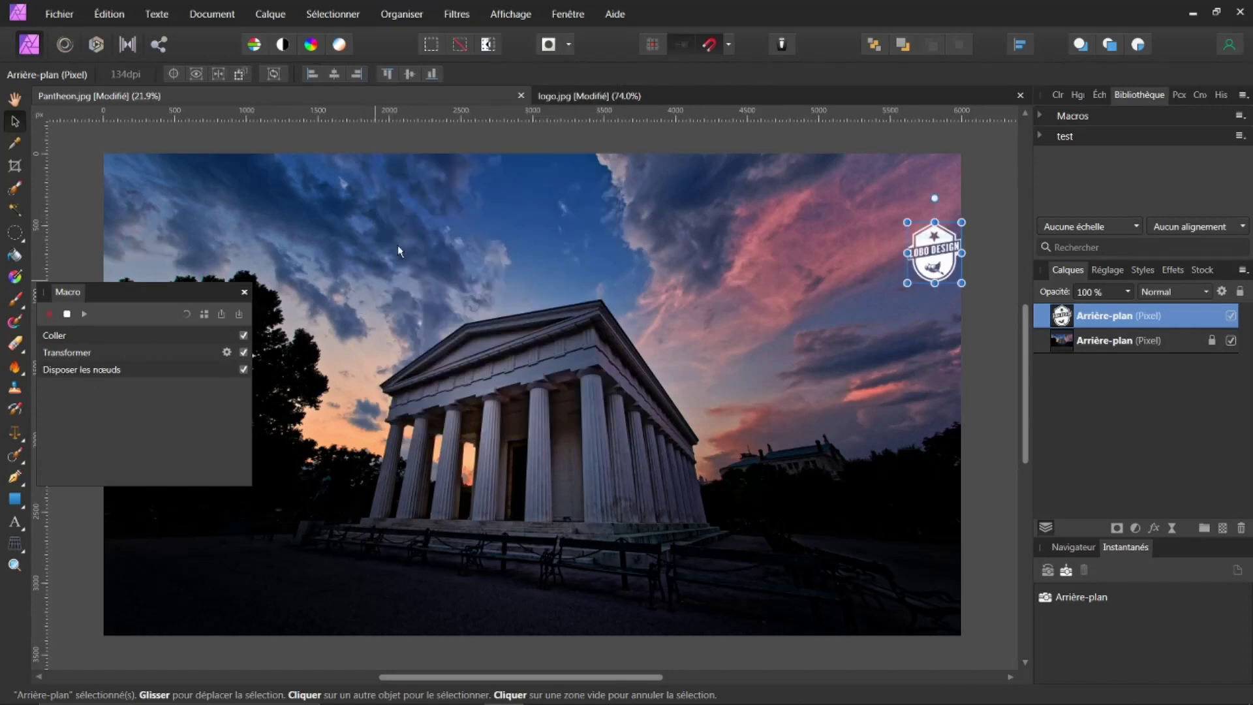
{"action": "left_click", "coordinate": [403, 14]}
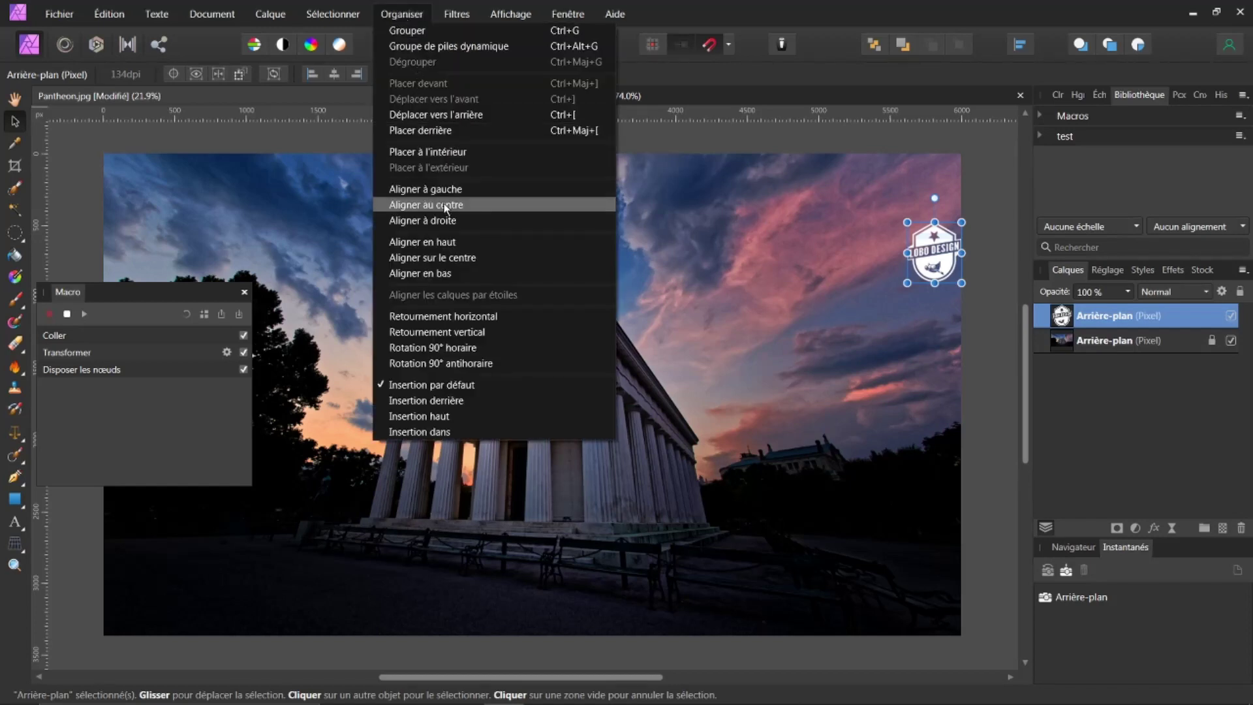
{"action": "left_click", "coordinate": [437, 274]}
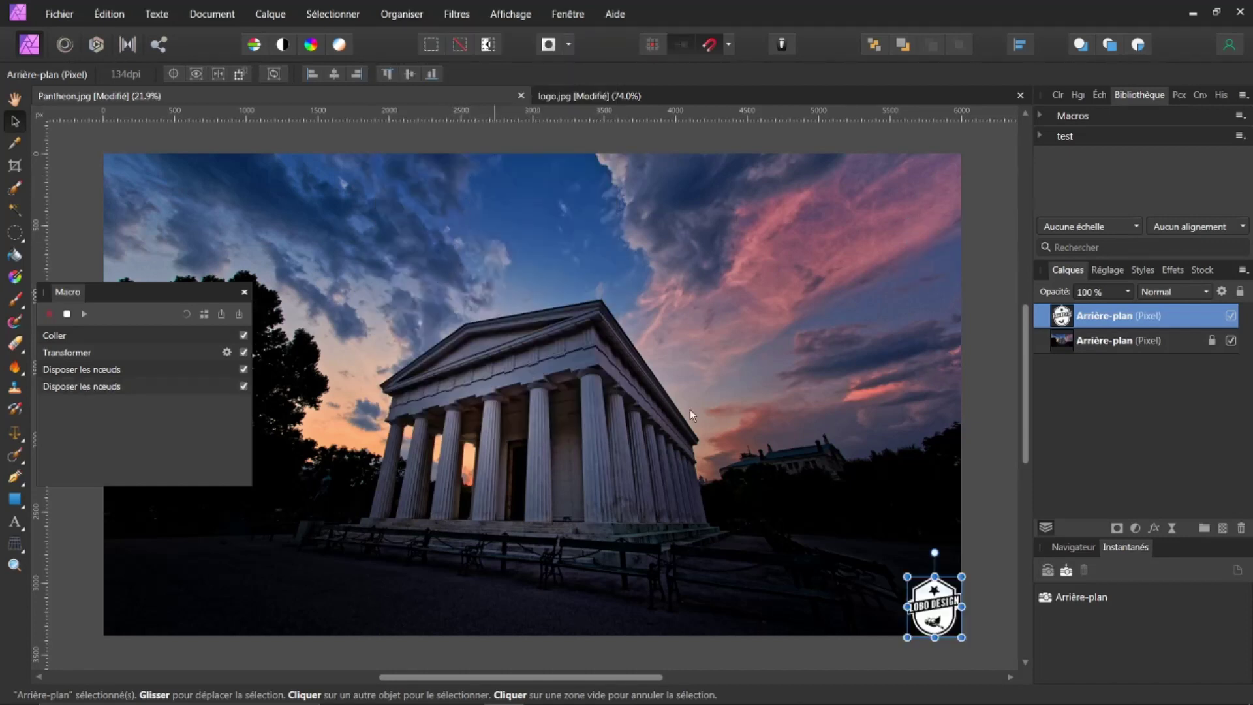
{"action": "left_click", "coordinate": [66, 314]}
{"action": "key", "text": "h"}
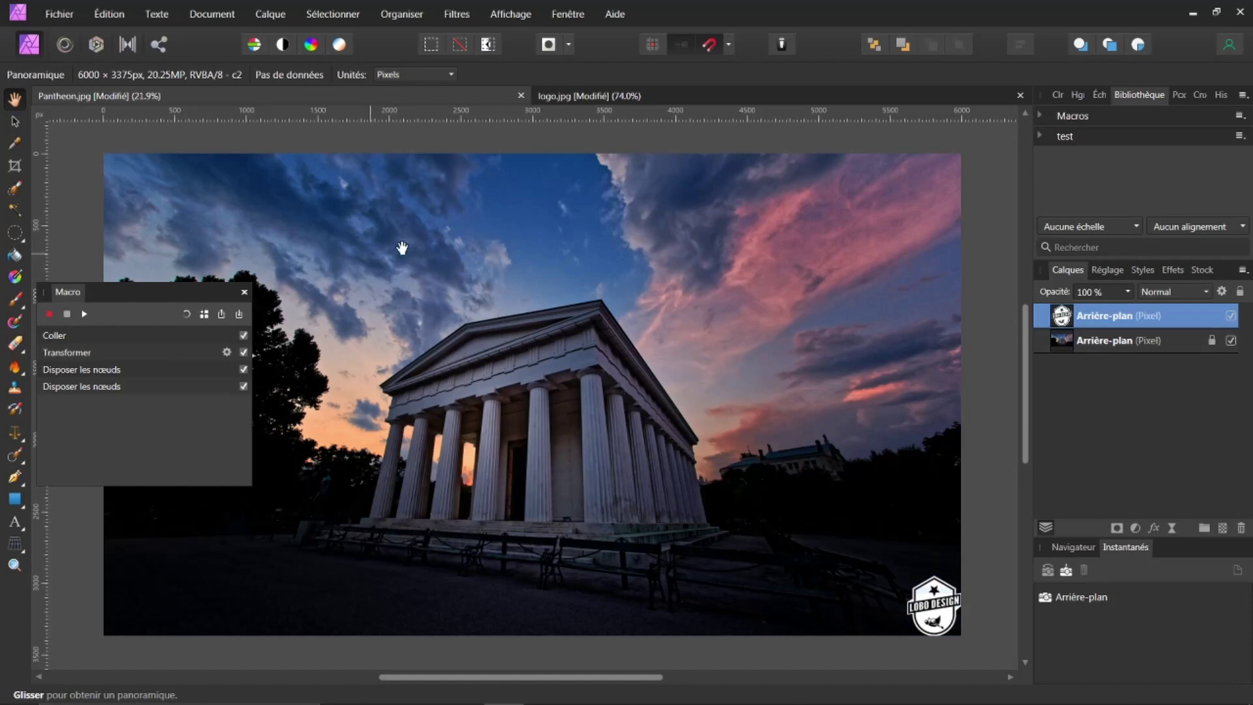
Save the recorded macro as logo in the test category, and clear and close the macro recorder
{"action": "left_click", "coordinate": [204, 315]}
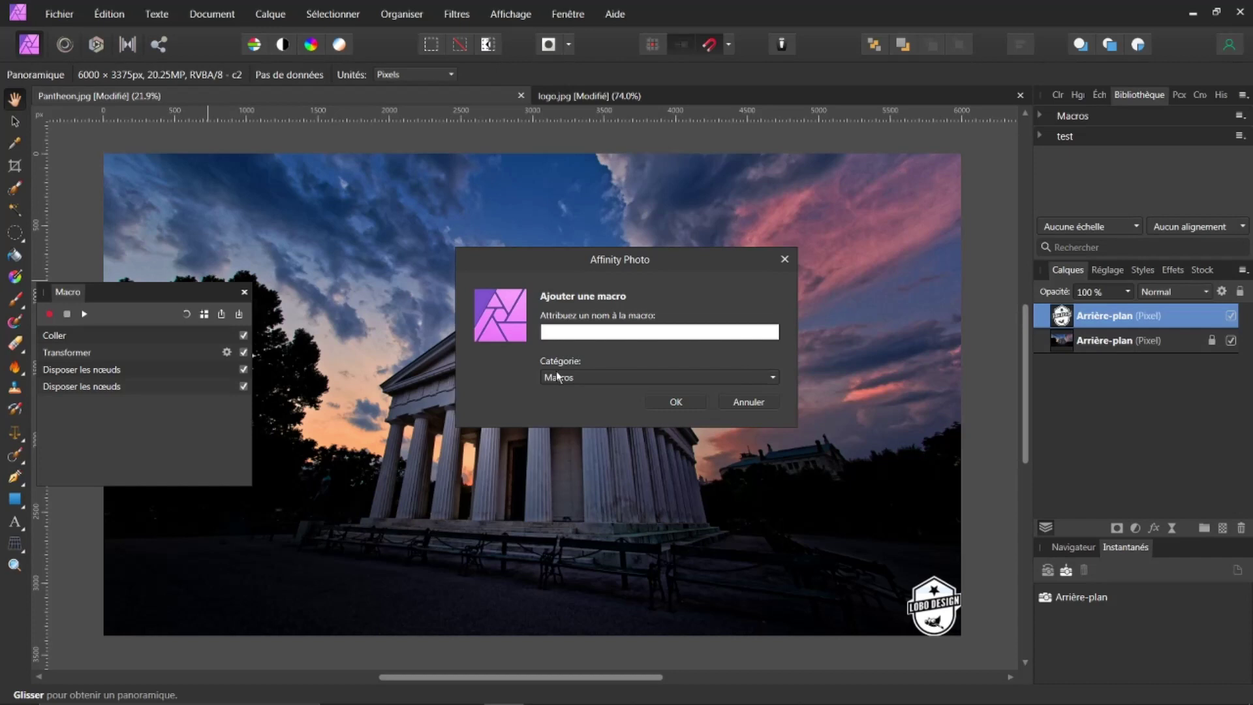
{"action": "left_click", "coordinate": [774, 381]}
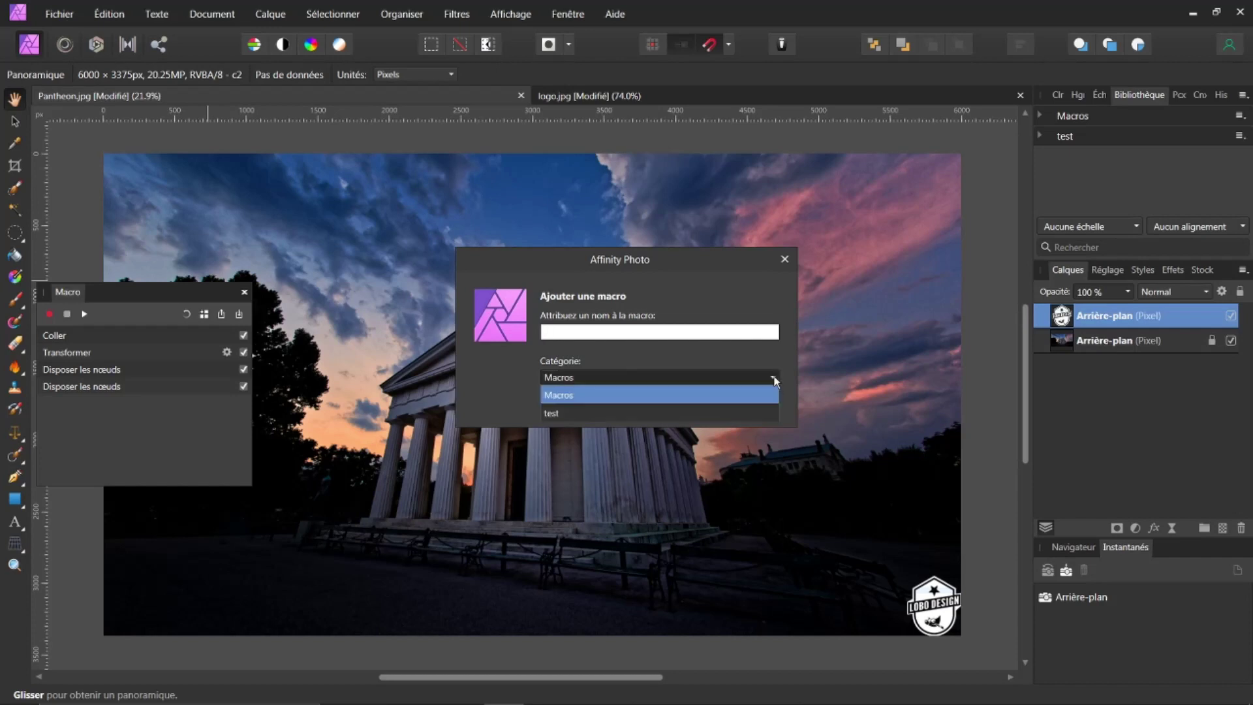
{"action": "left_click", "coordinate": [555, 417]}
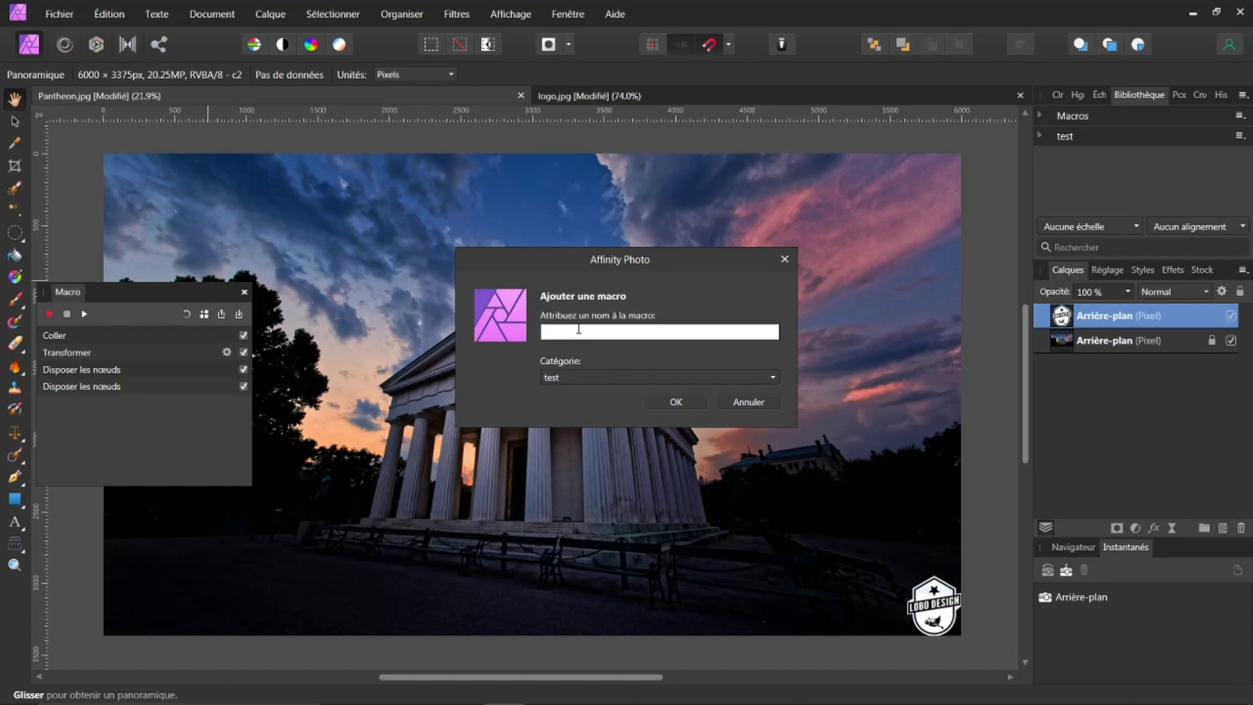
{"action": "type", "text": "logo"}
{"action": "left_click", "coordinate": [678, 405]}
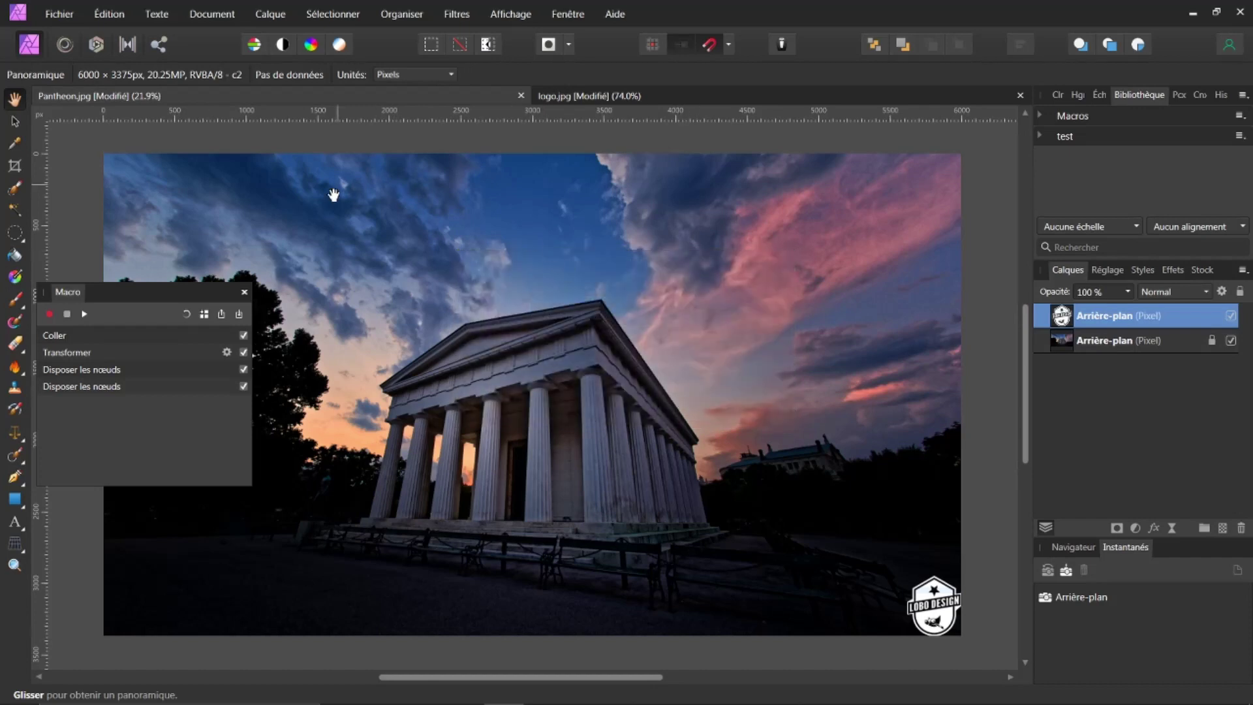
{"action": "left_click", "coordinate": [187, 314]}
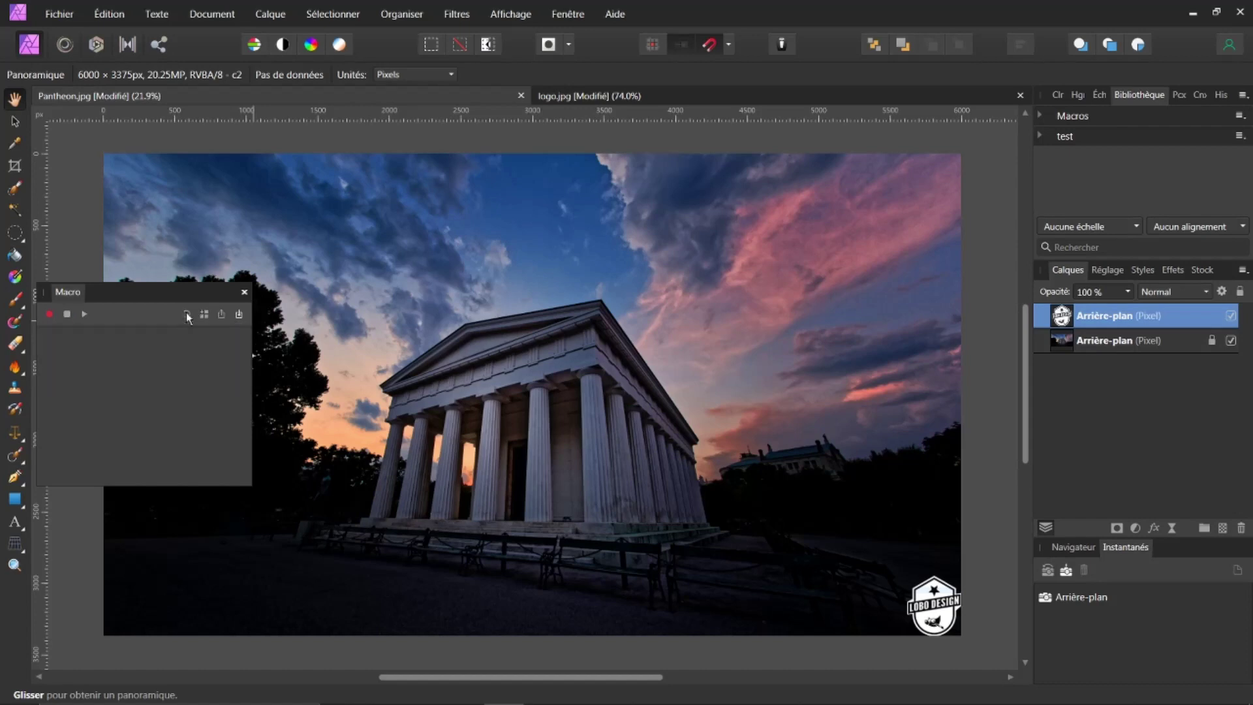
{"action": "left_click", "coordinate": [245, 293]}
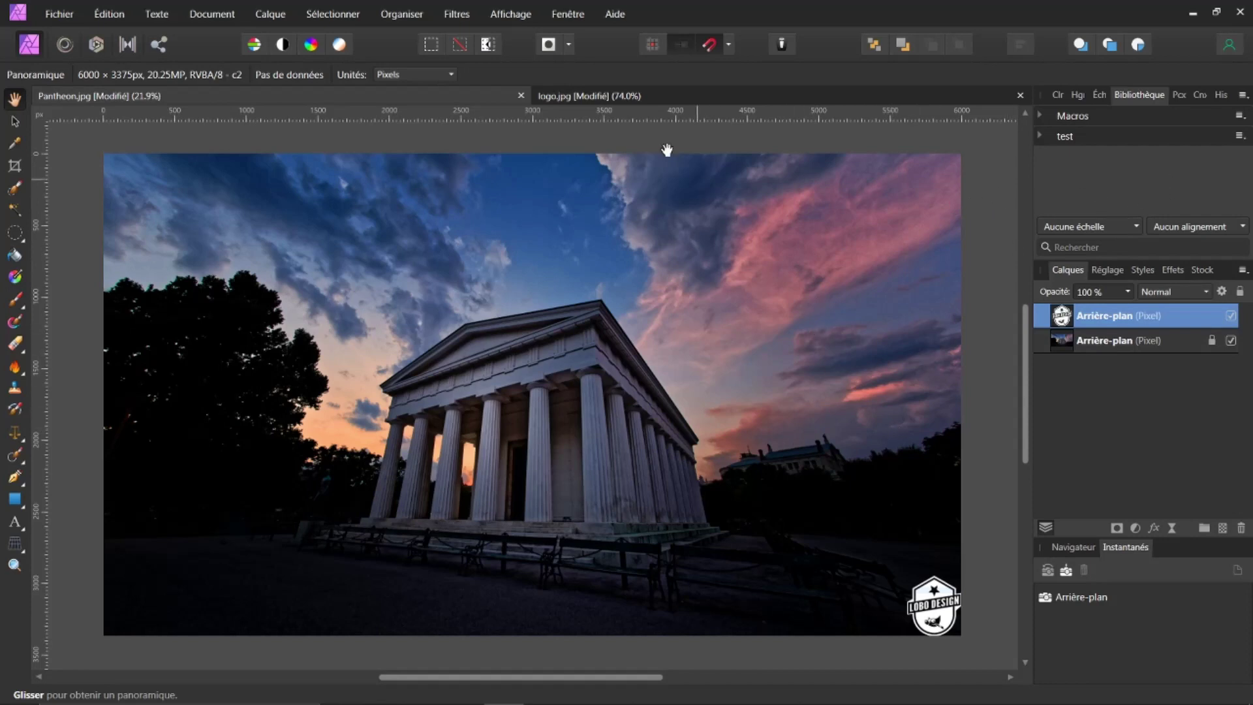
Close logo.jpg and Pantheon.jpg without saving the modifications
{"action": "left_click", "coordinate": [1019, 95]}
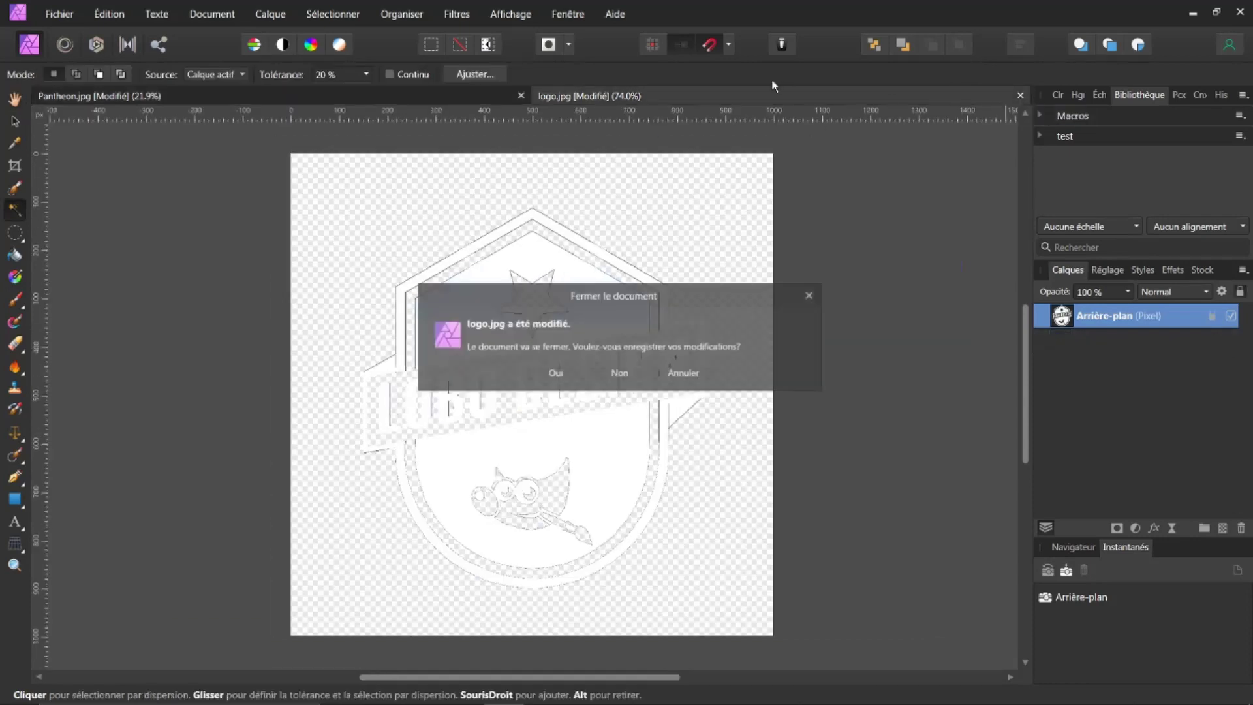
{"action": "left_click", "coordinate": [620, 373]}
{"action": "key", "text": "h"}
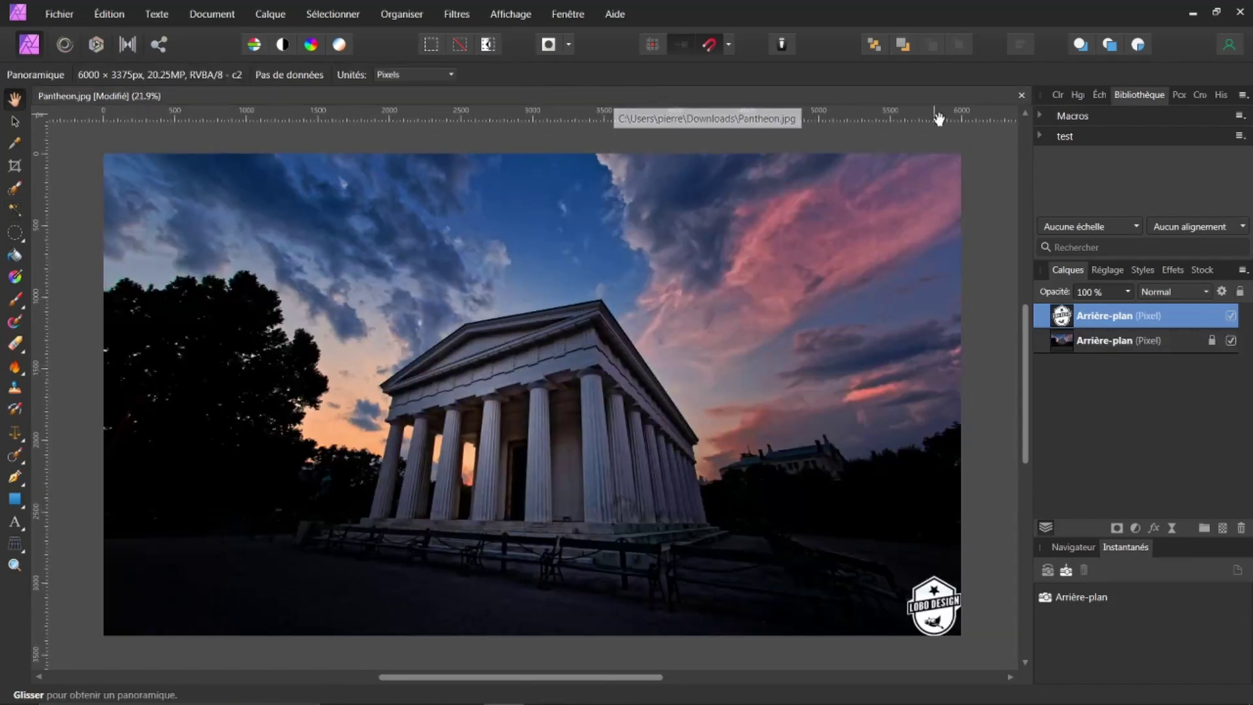
{"action": "left_click", "coordinate": [1021, 98]}
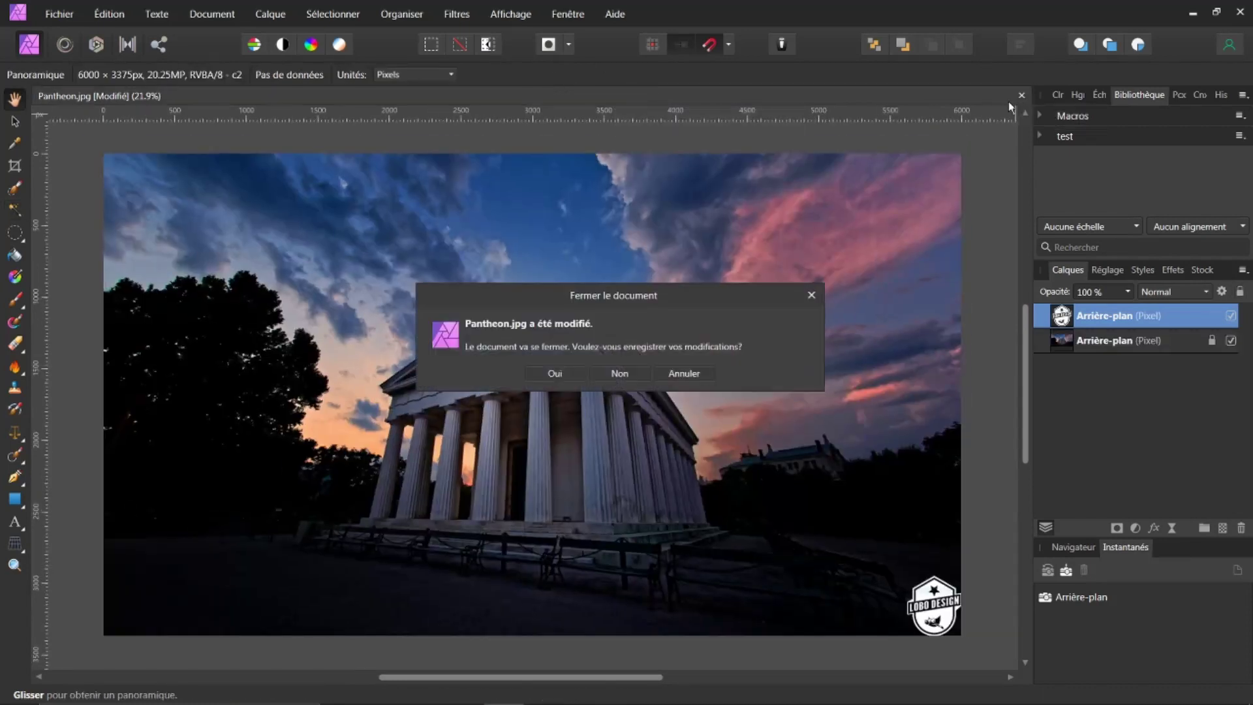
{"action": "left_click", "coordinate": [619, 372]}
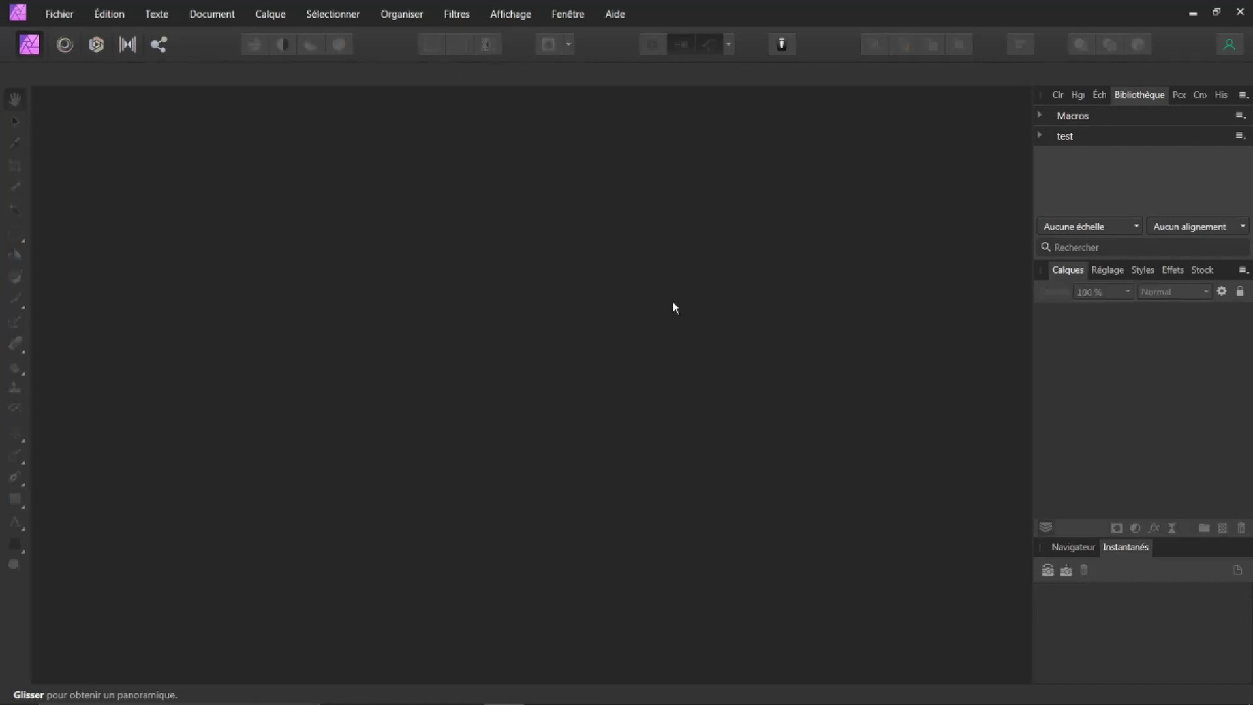
Open the recent image 83c44d7480ed0ed6bb149a52d28f4649.jpg and apply the logo macro from the test category
{"action": "left_click", "coordinate": [59, 14]}
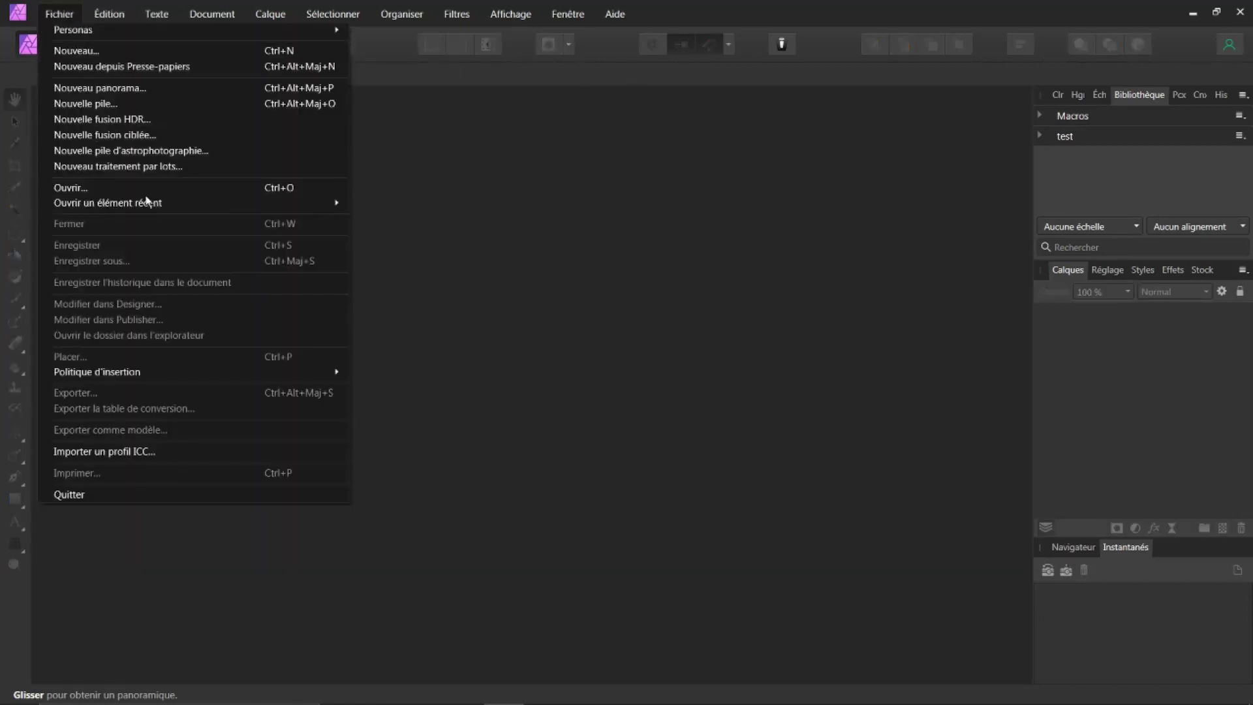
{"action": "mouse_move", "coordinate": [146, 203]}
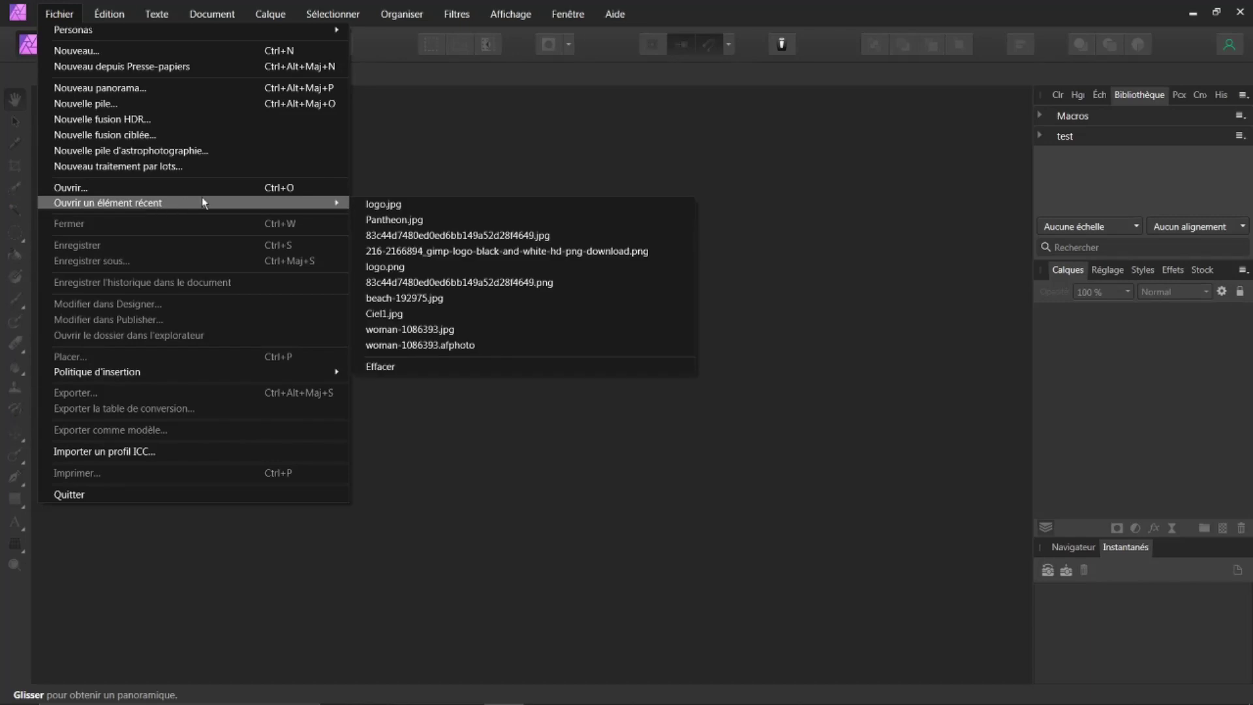
{"action": "left_click", "coordinate": [373, 237]}
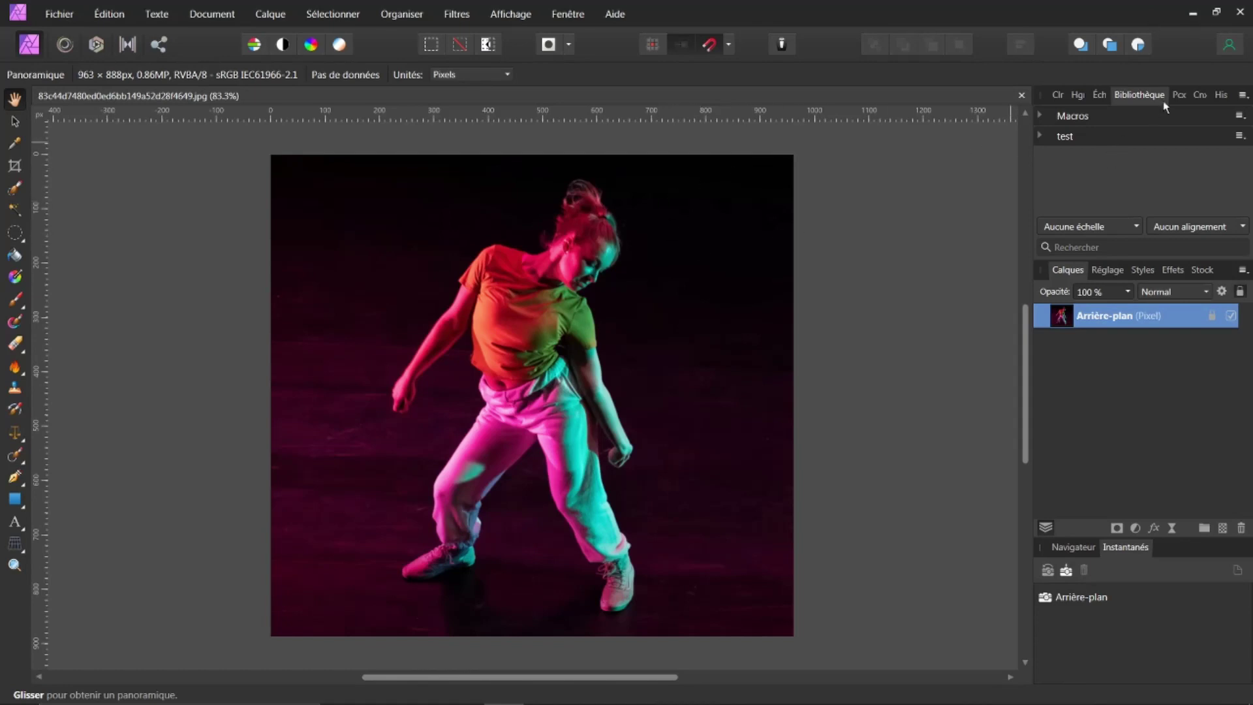
{"action": "left_click", "coordinate": [1039, 136]}
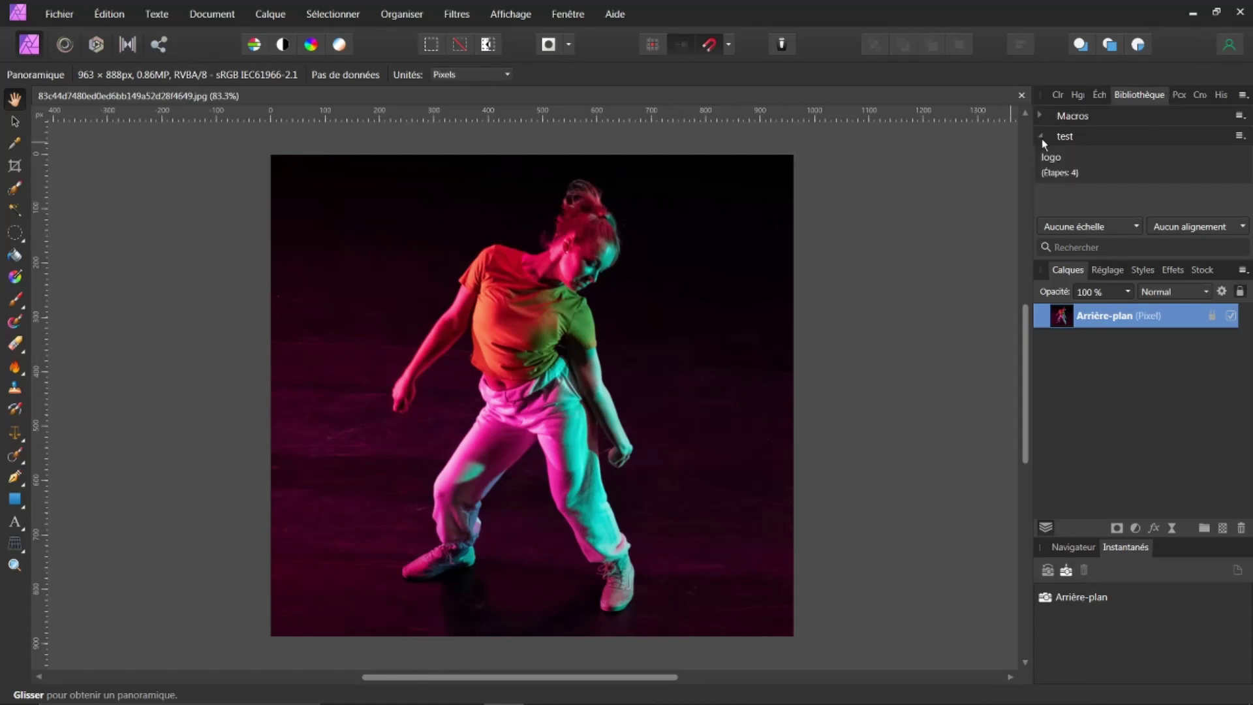
{"action": "left_click", "coordinate": [1048, 157]}
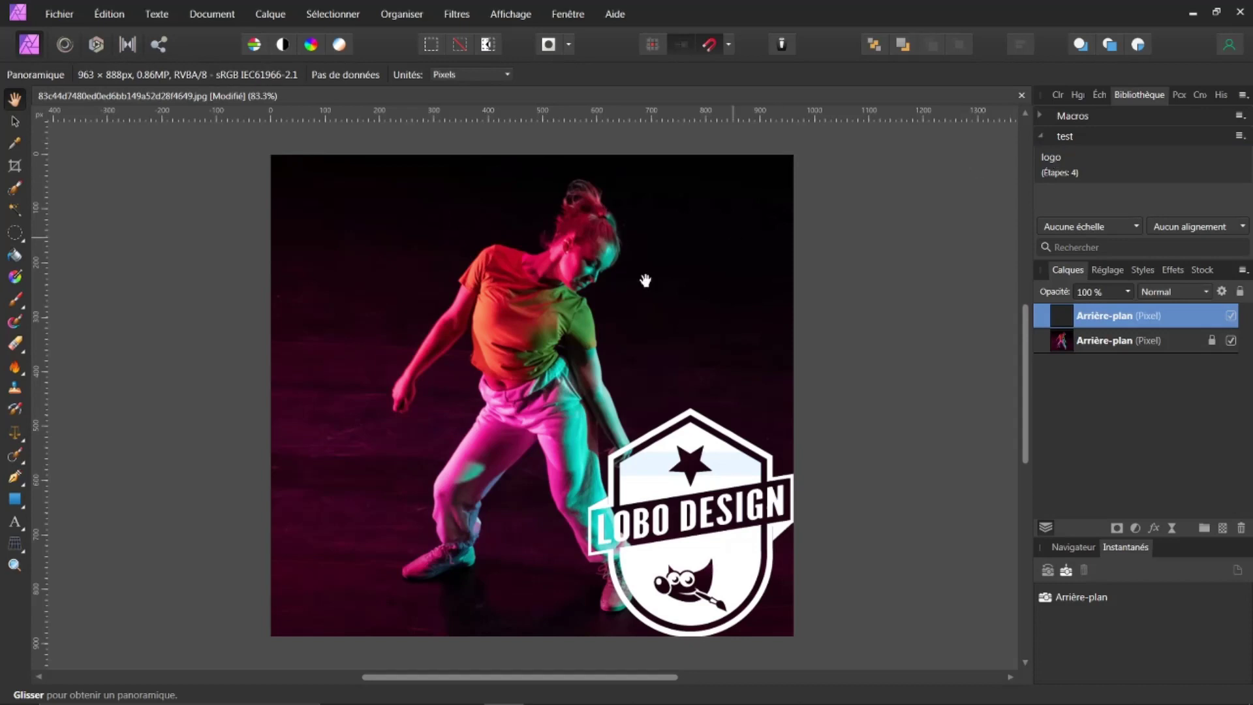
Shrink the logo proportionally to about a quarter of its size, keeping its lower-right corner in place, and select the photo layer
{"action": "left_click", "coordinate": [14, 122]}
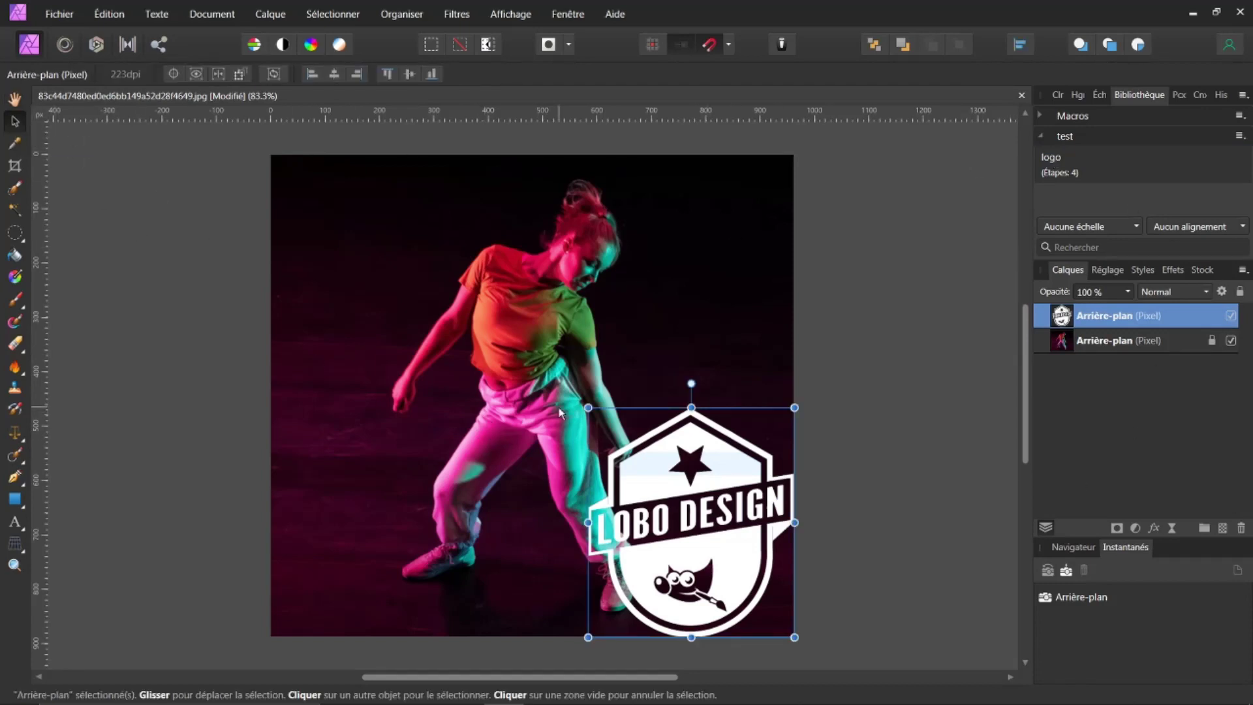
{"action": "left_click_drag", "start_coordinate": [588, 405], "coordinate": [742, 584]}
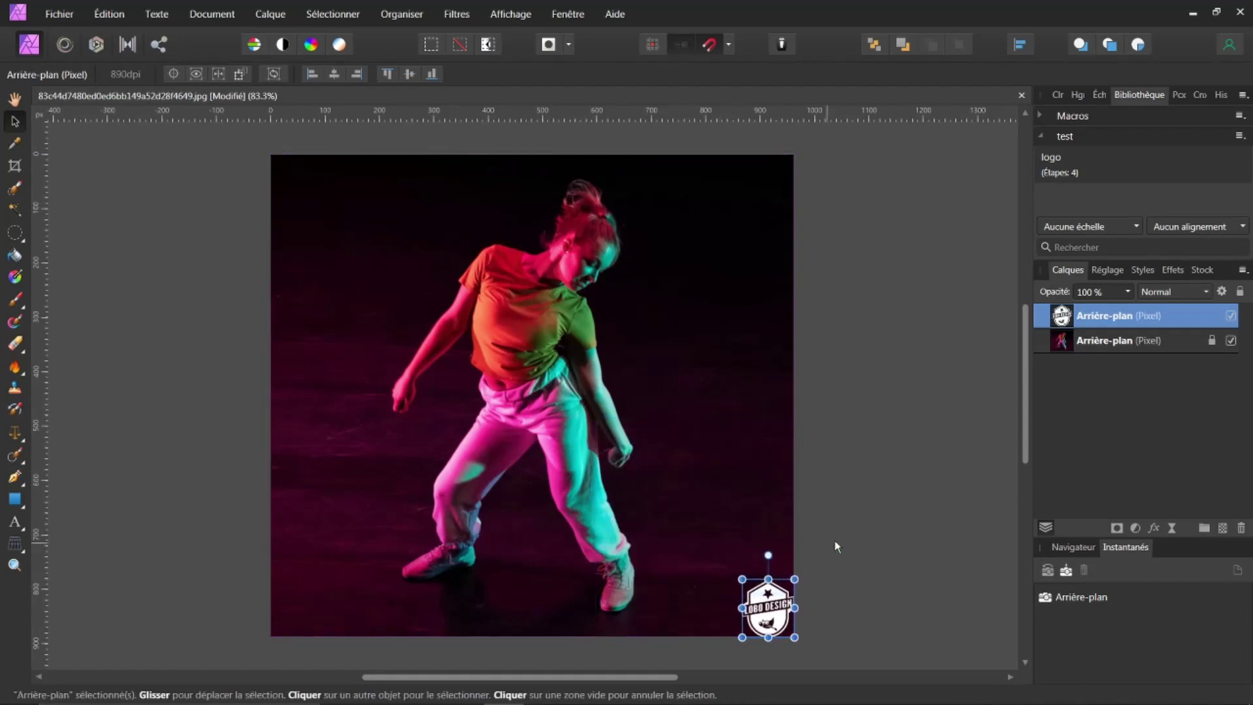
{"action": "left_click", "coordinate": [1071, 350]}
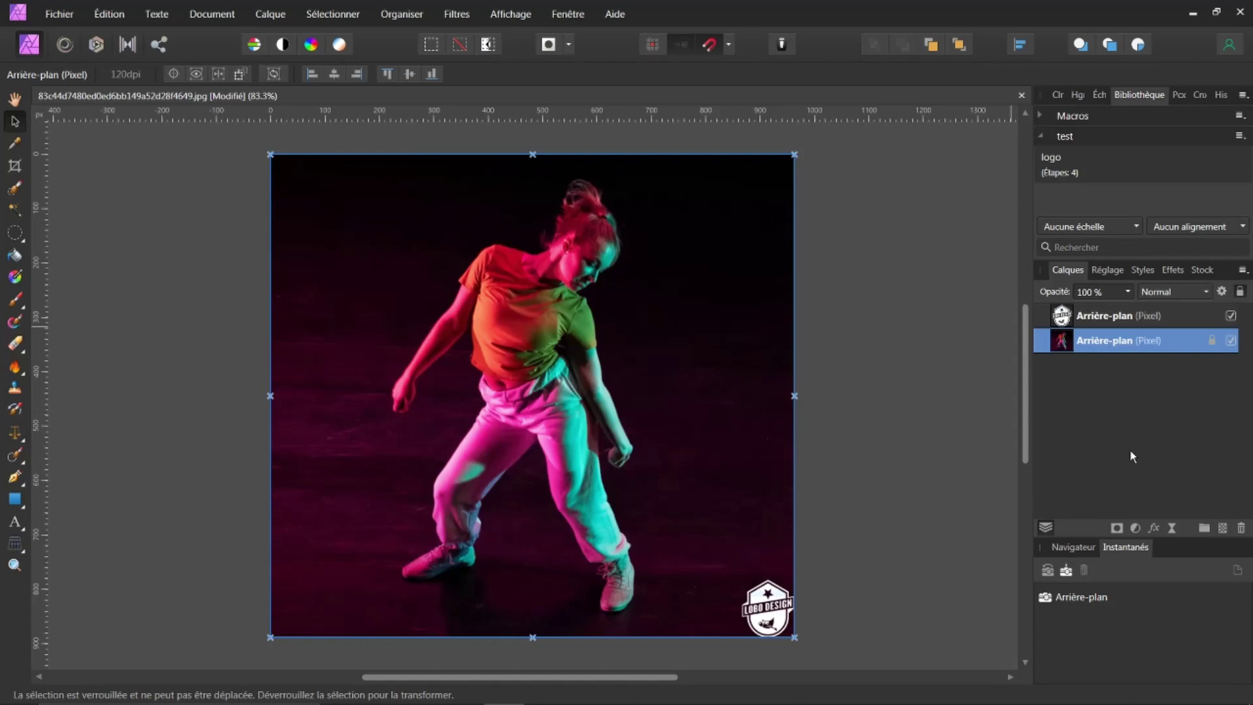
Open the recent image Pantheon.jpg and apply the dessin macro from the Macros category
{"action": "left_click", "coordinate": [60, 14]}
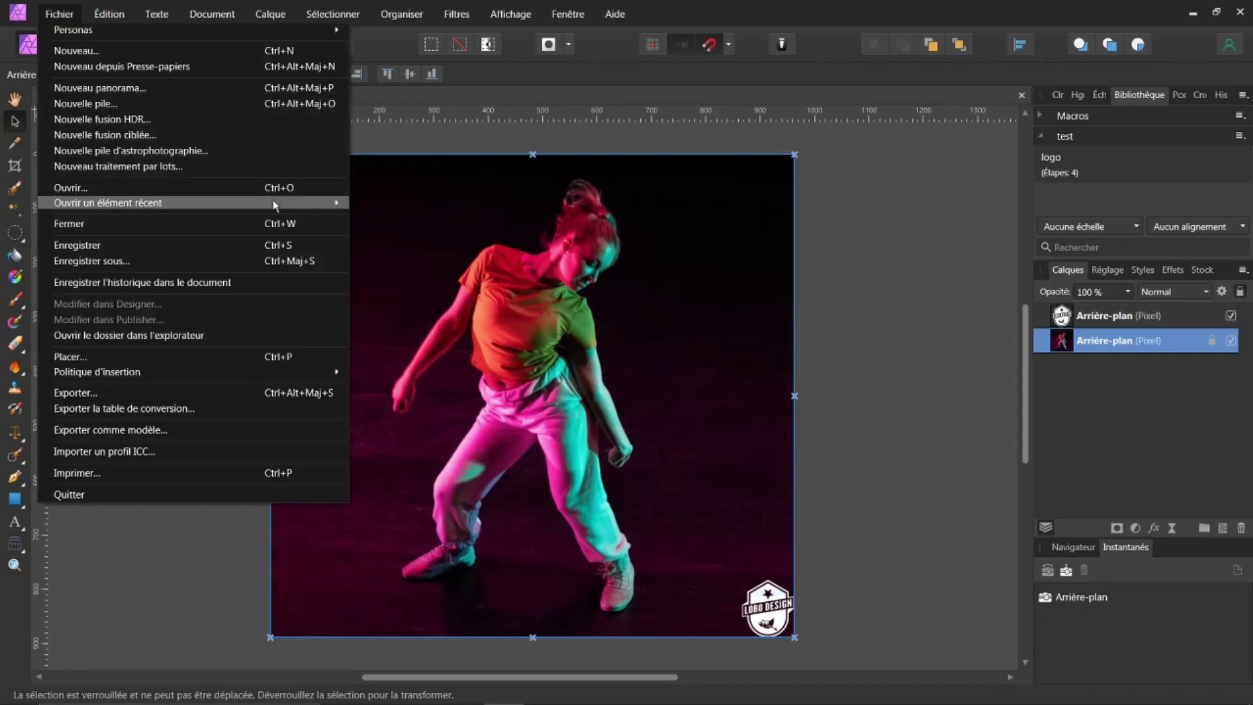
{"action": "mouse_move", "coordinate": [292, 205]}
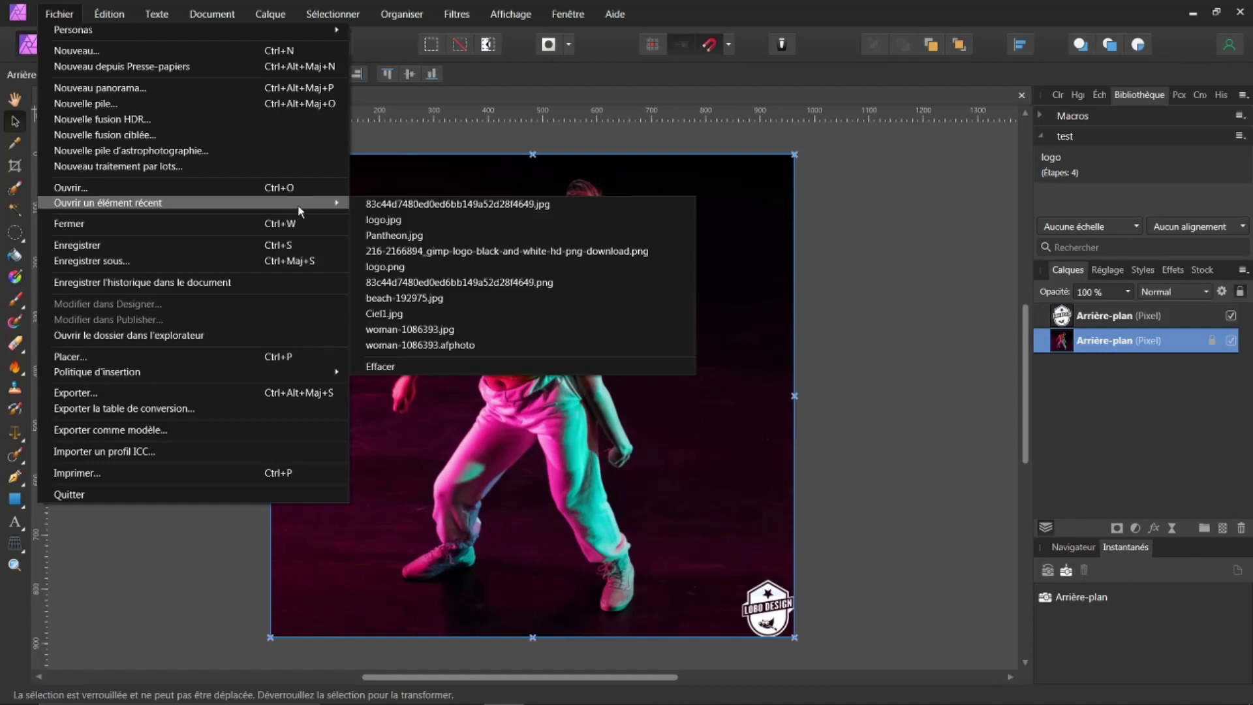
{"action": "left_click", "coordinate": [373, 236]}
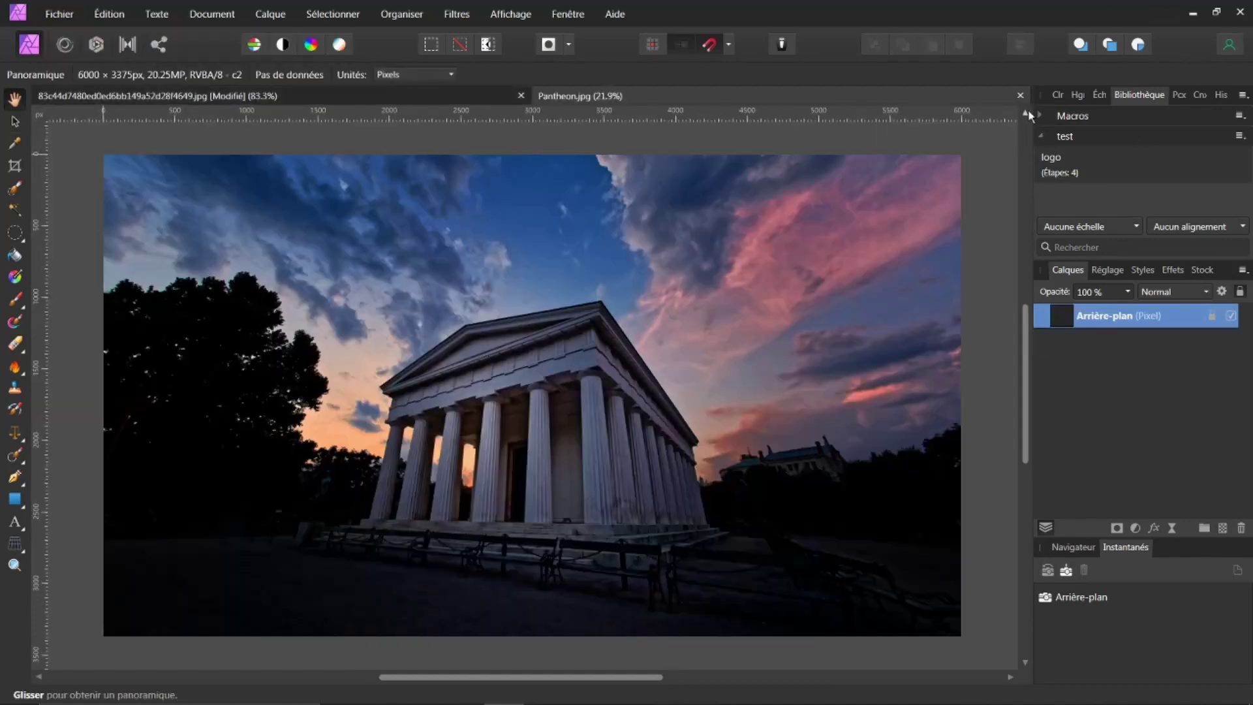
{"action": "left_click", "coordinate": [1041, 116]}
{"action": "left_click", "coordinate": [1074, 146]}
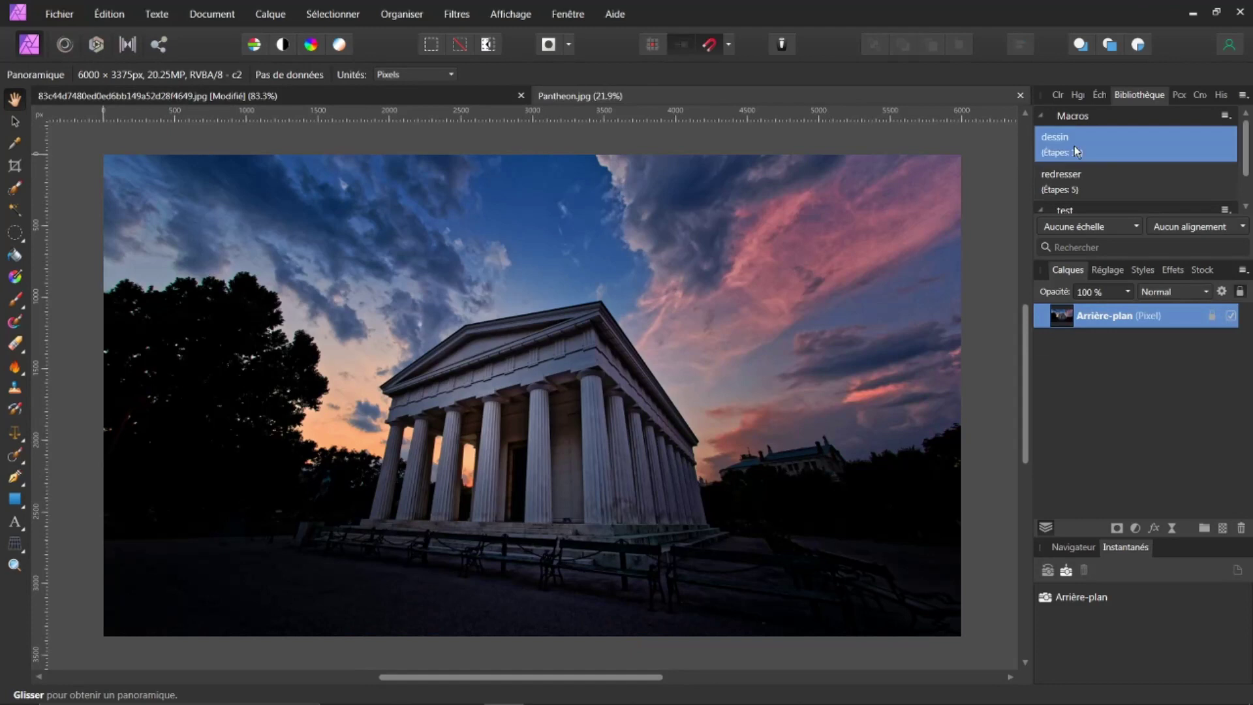